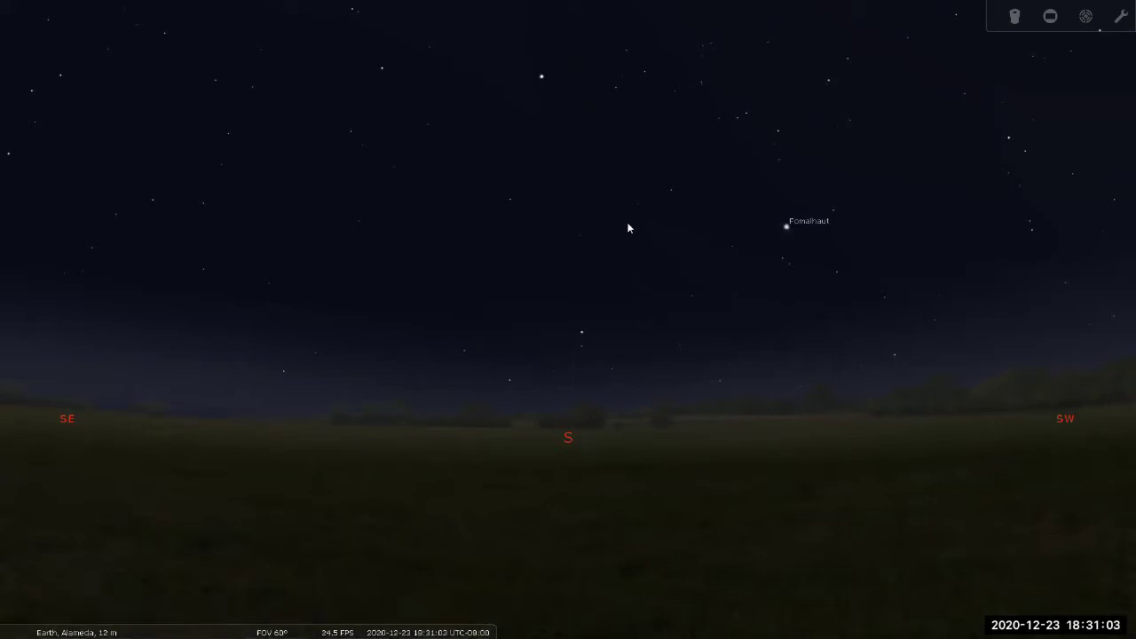
- Survey the evening sky from the south through the southwest to the west, including Fomalhaut, Jupiter and Saturn
left_click_drag(624, 209, 619, 340)
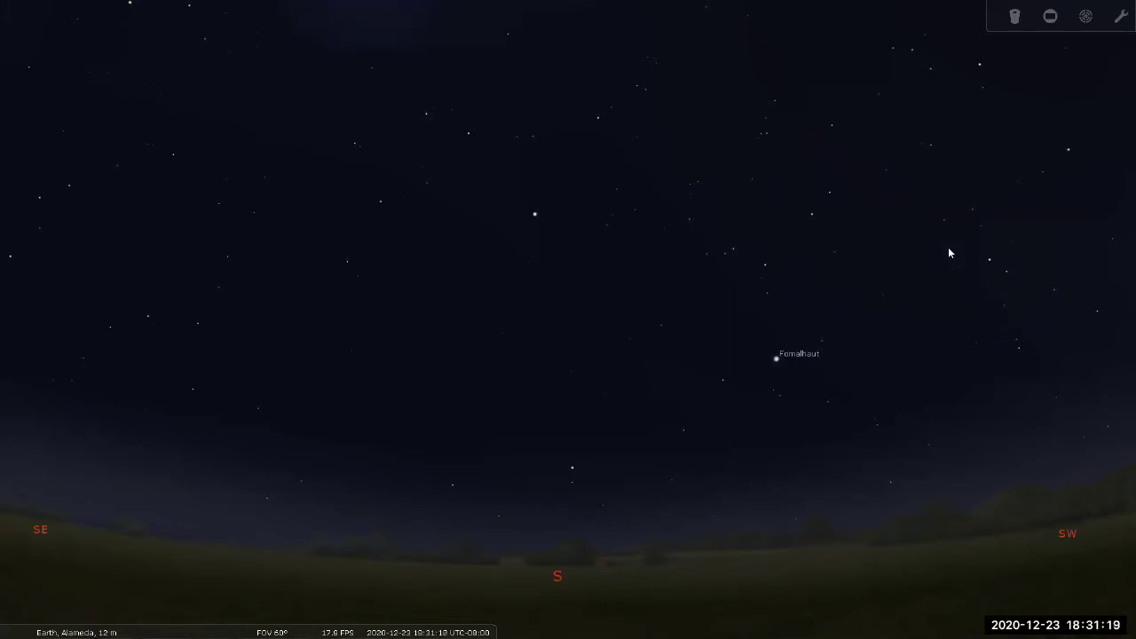
left_click_drag(880, 245, 693, 245)
left_click_drag(951, 457, 913, 439)
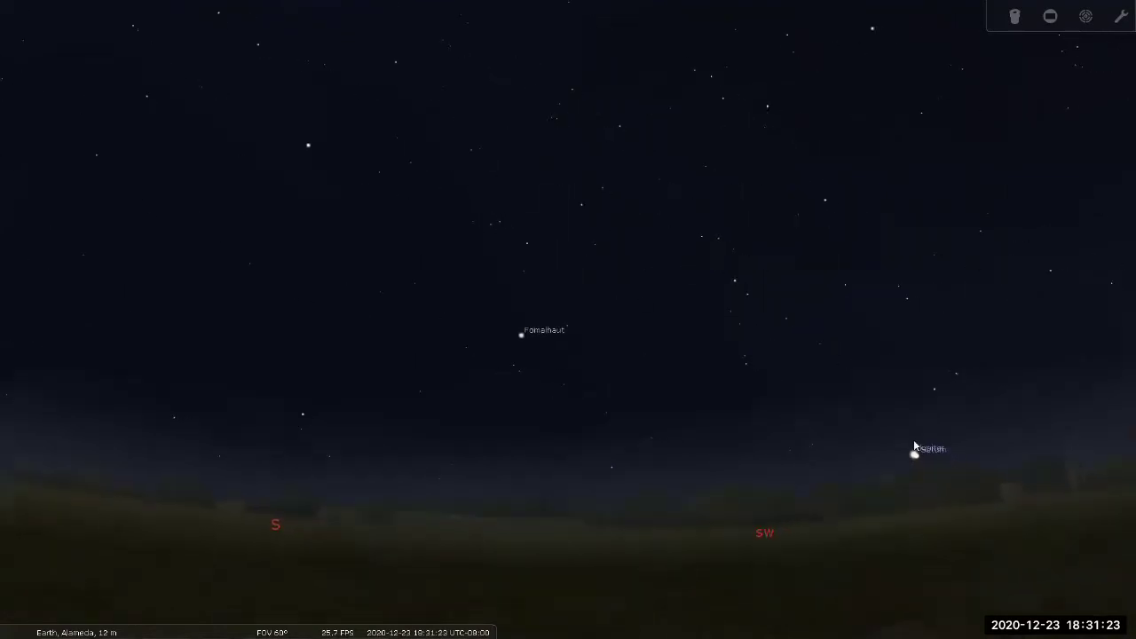
mouse_move(784, 236)
left_mouse_down()
mouse_move(717, 244)
mouse_move(681, 216)
left_mouse_up()
mouse_move(761, 216)
left_mouse_down()
mouse_move(611, 274)
mouse_move(442, 312)
left_mouse_up()
left_click_drag(971, 254, 847, 270)
key("Right")
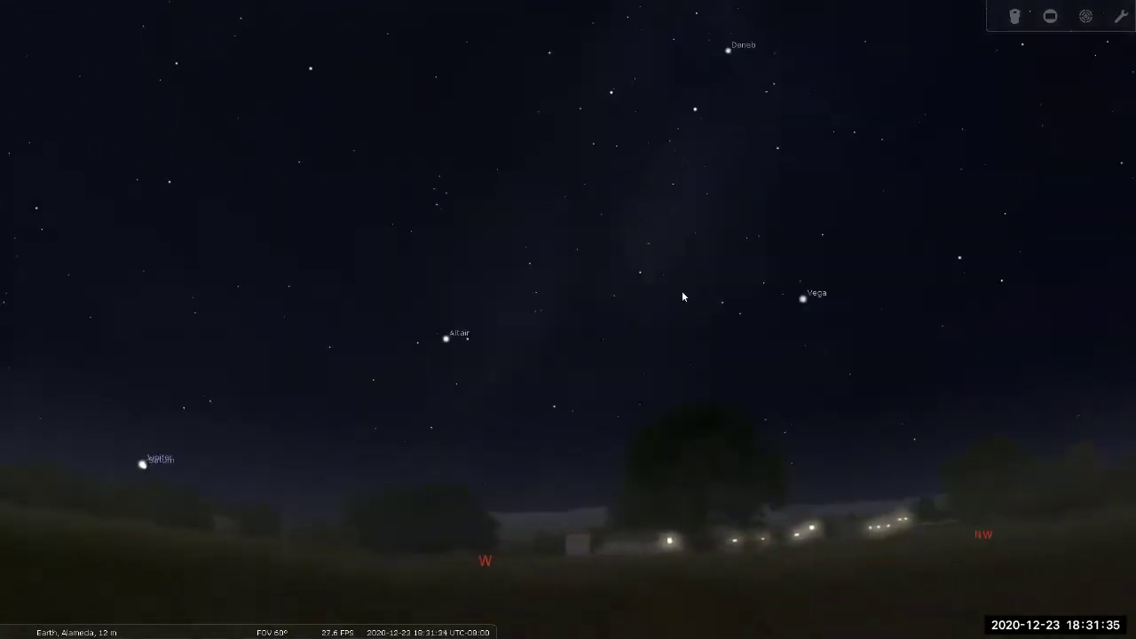
- Follow the sky from the west past Altair, Deneb and Vega round to the Ursids above the northern horizon
key("Right")
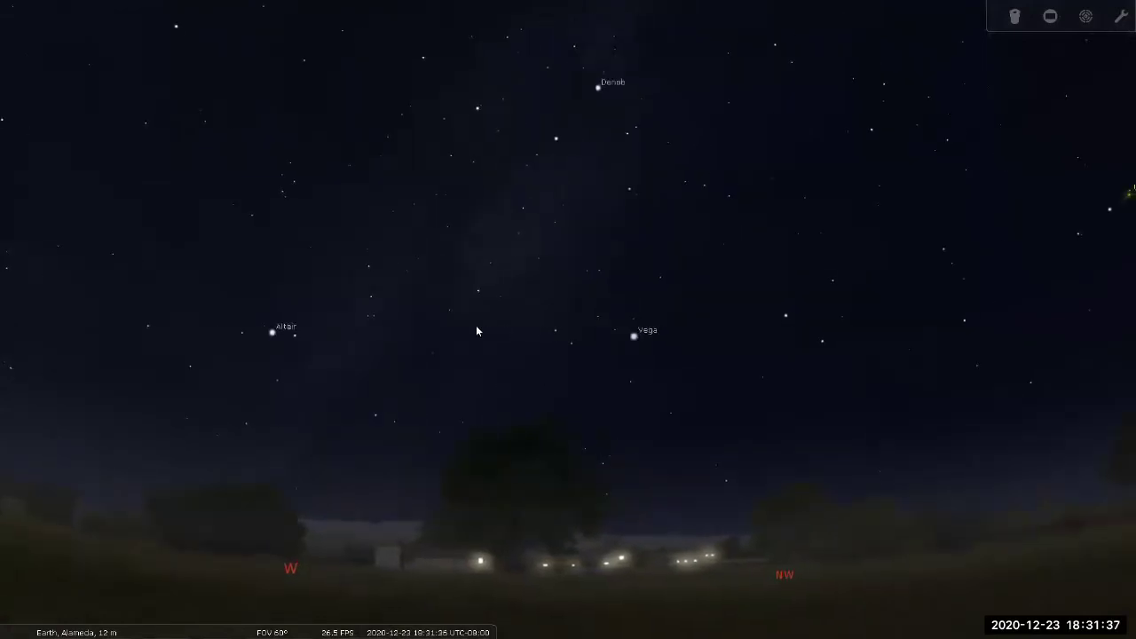
key("Right")
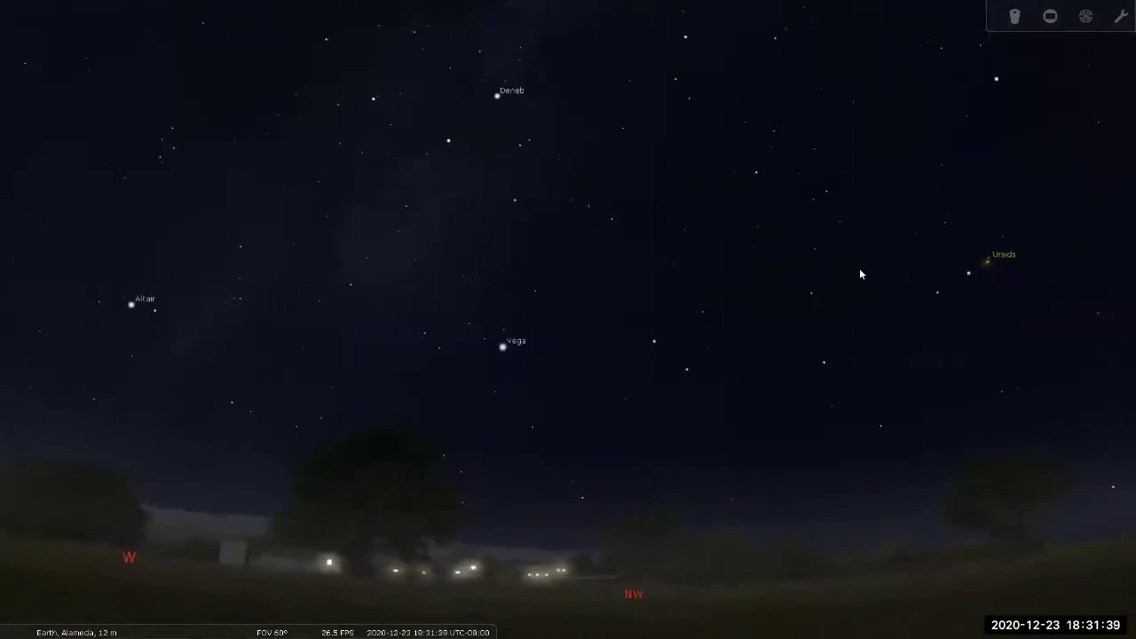
key("Right")
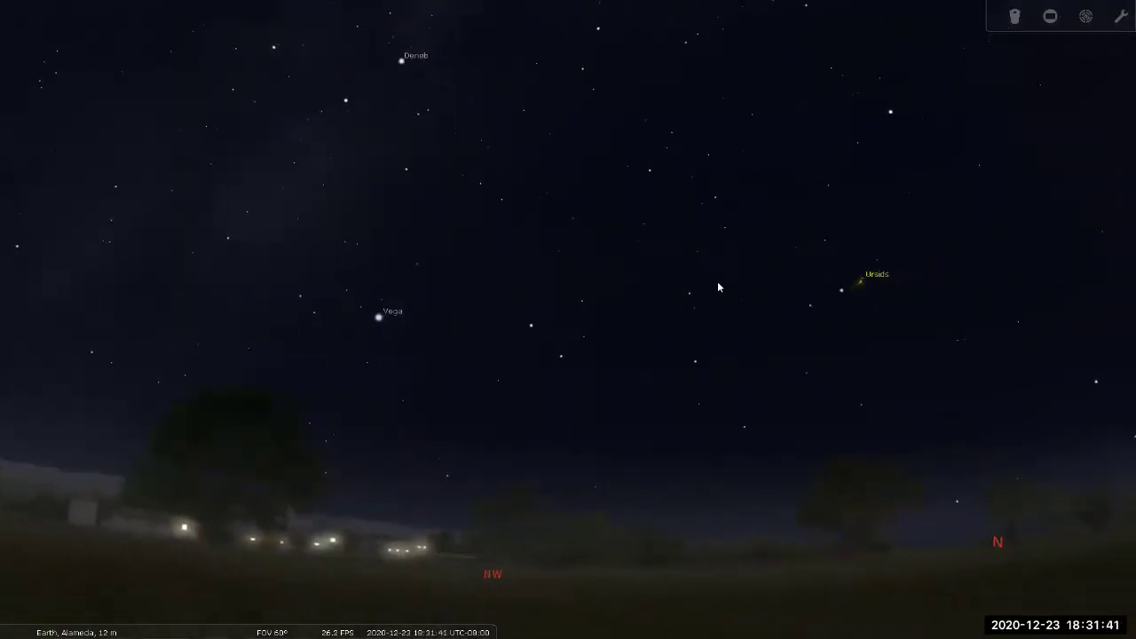
key("Right")
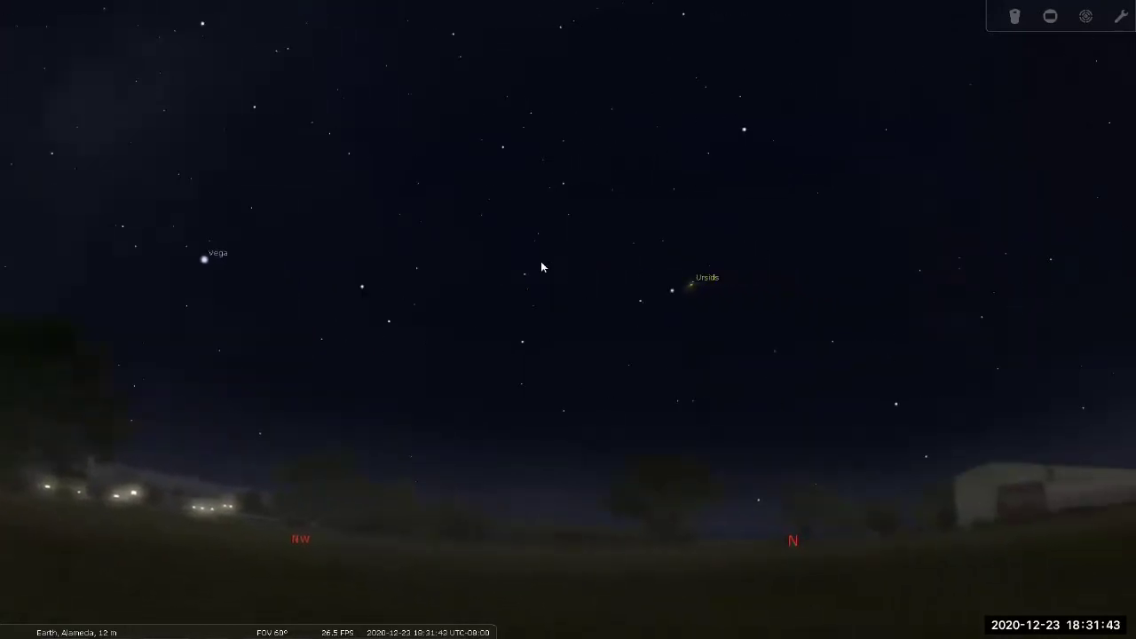
key("Right")
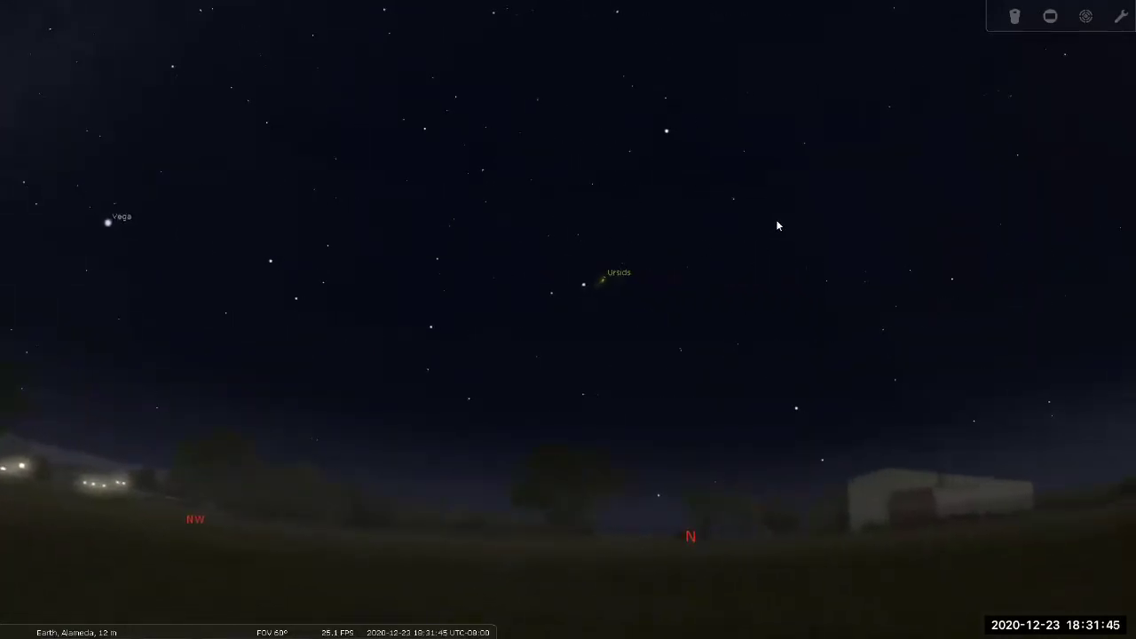
key("Right")
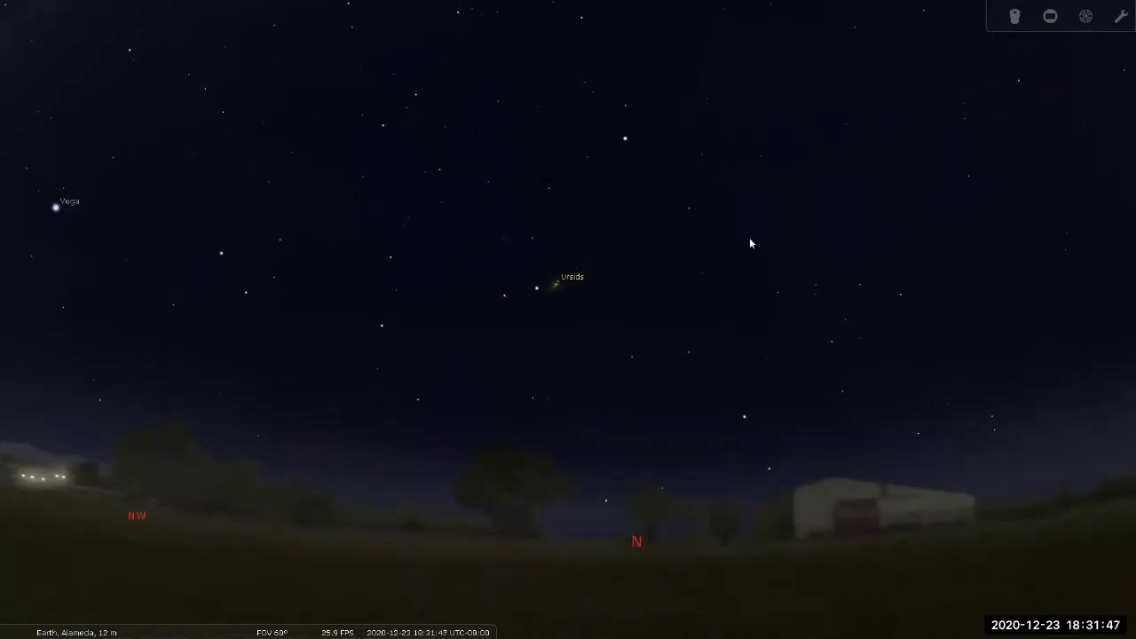
left_click_drag(749, 244, 717, 264)
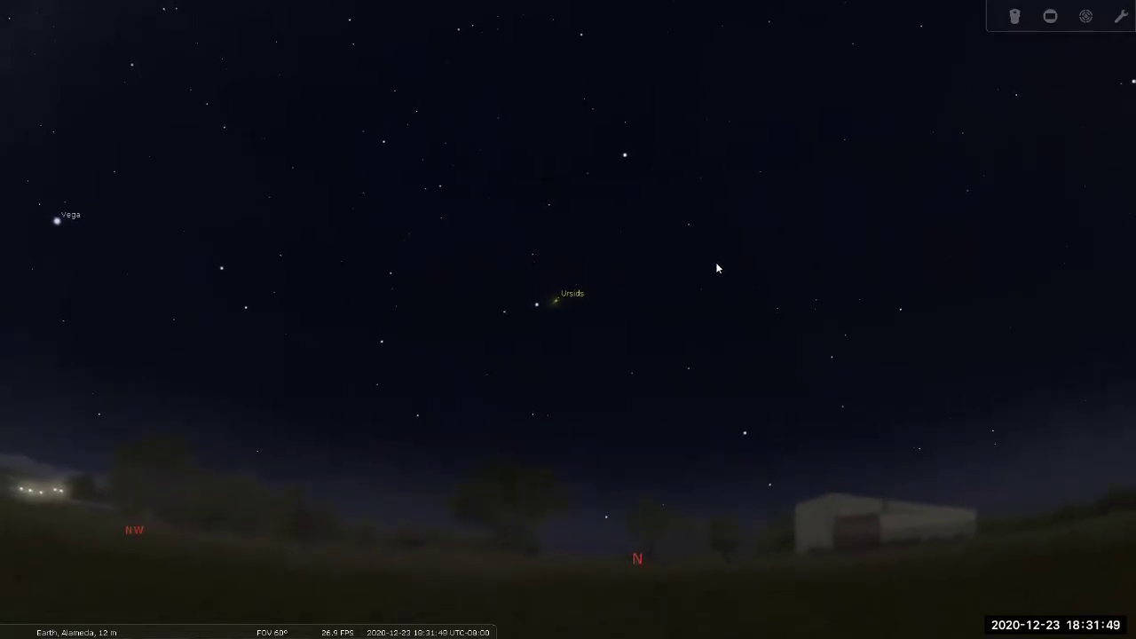
key("Right")
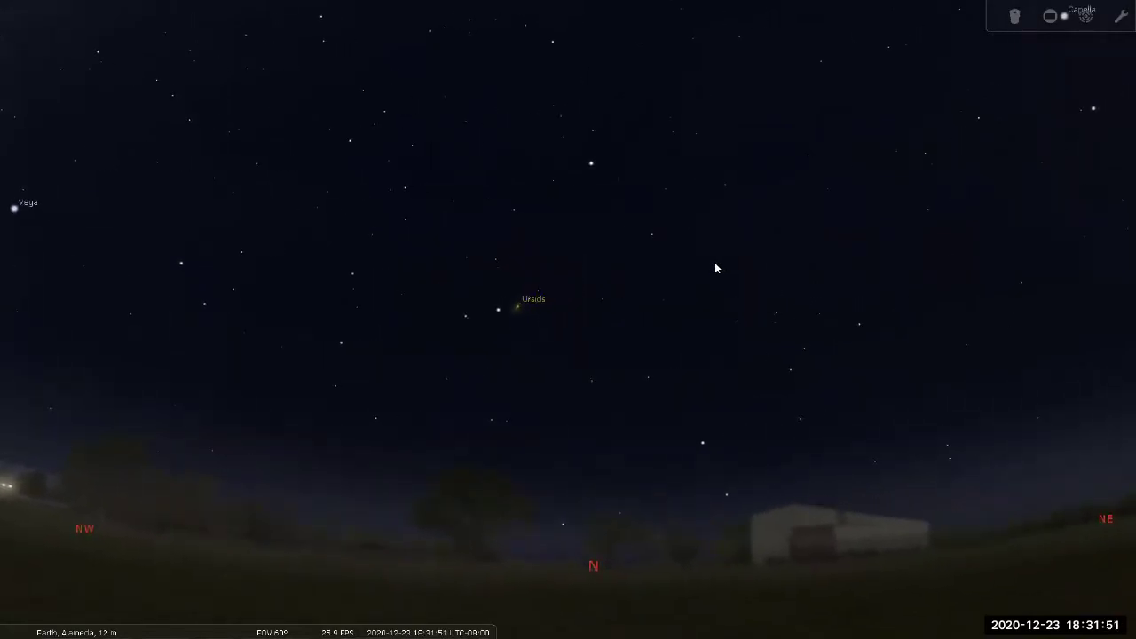
left_click_drag(714, 271, 713, 290)
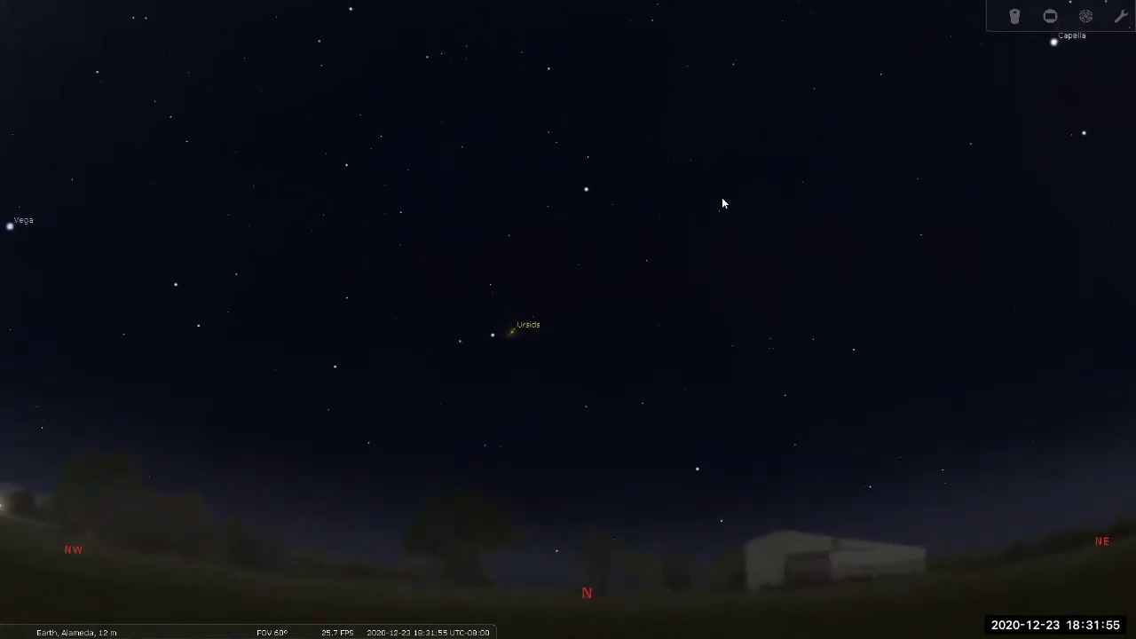
- Examine the stars high above north and toward the northeast around Capella, and return to the Ursids in the north
left_click_drag(723, 200, 683, 469)
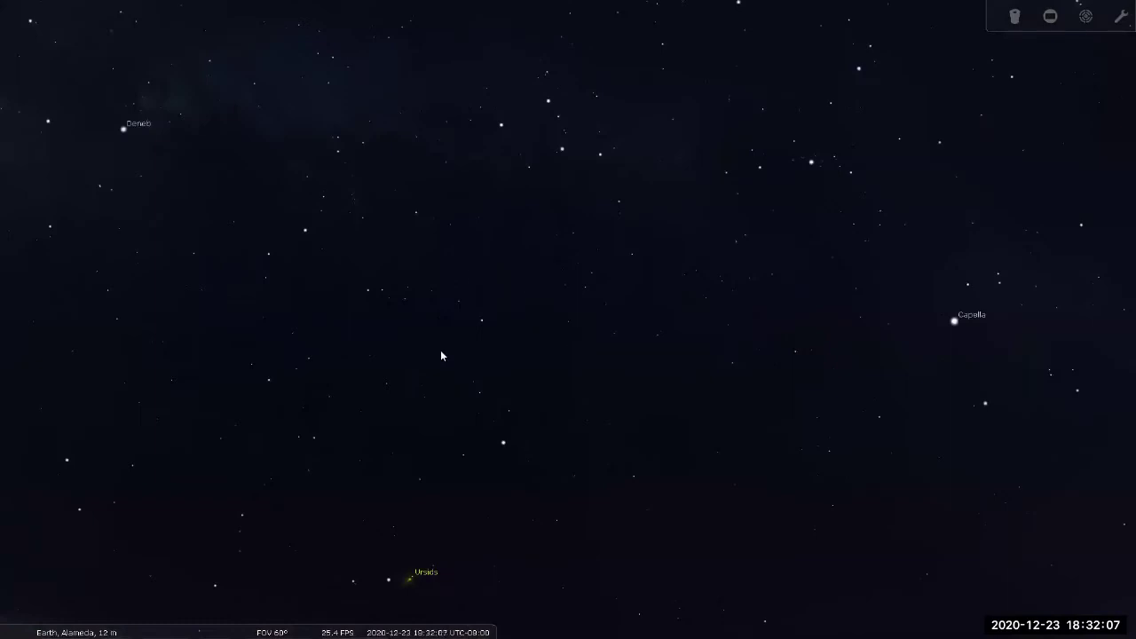
left_click_drag(461, 238, 467, 119)
left_click_drag(514, 470, 515, 319)
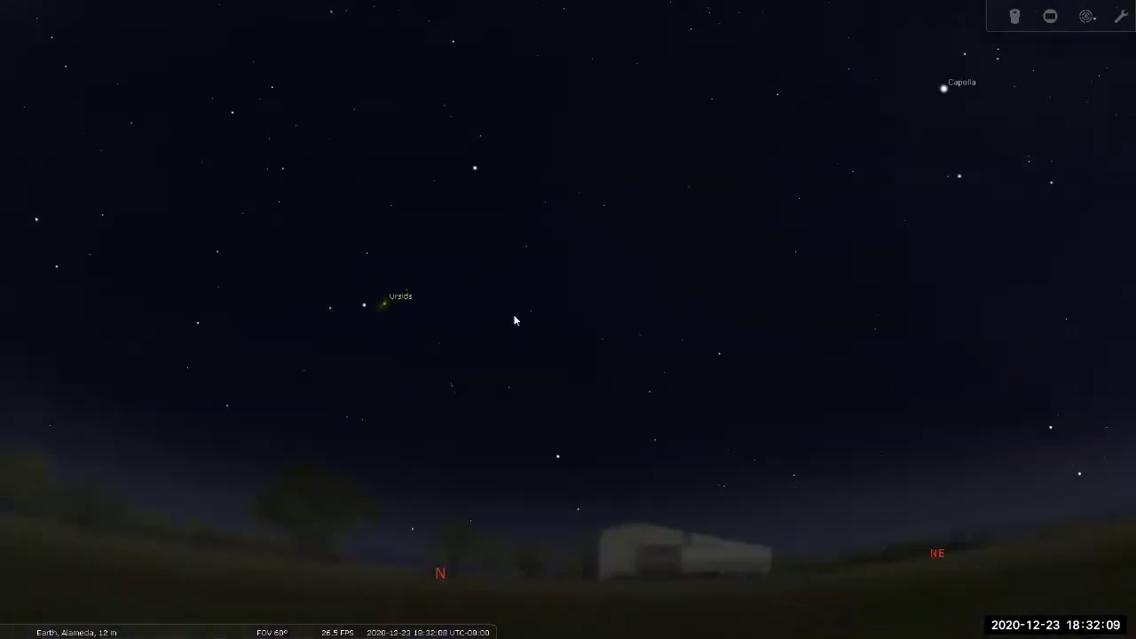
key("Left")
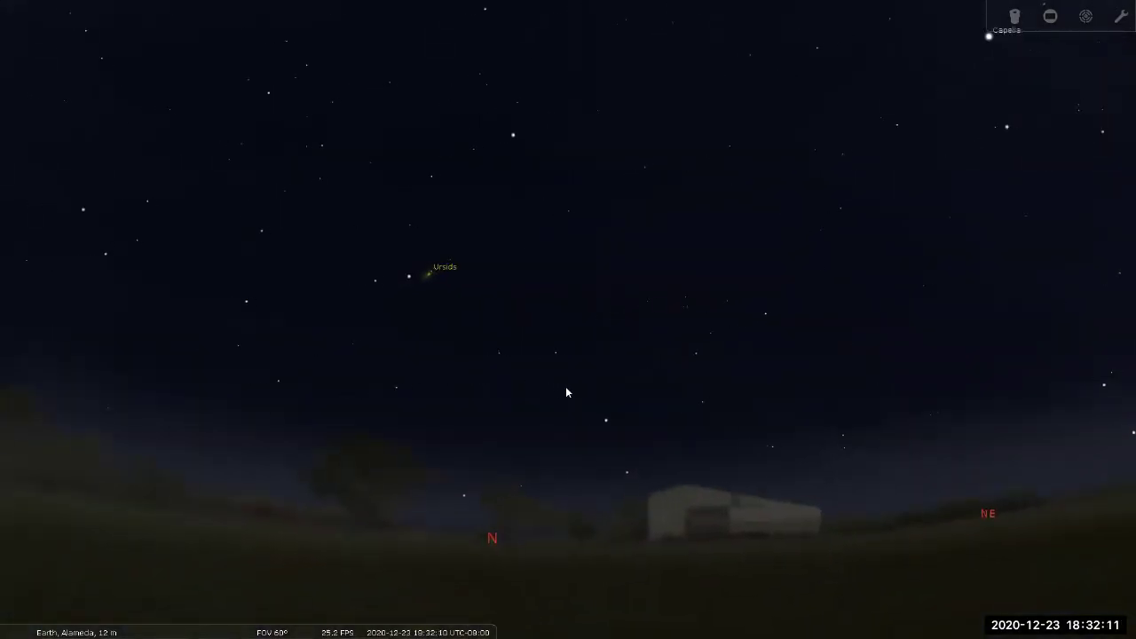
left_click_drag(520, 390, 712, 506)
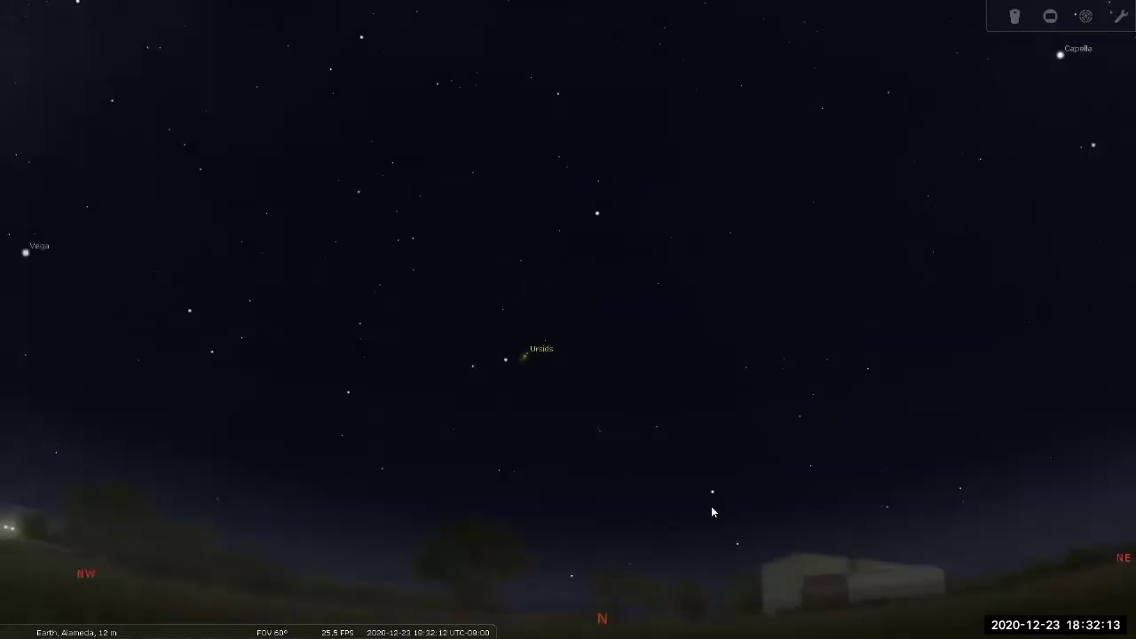
left_click_drag(484, 195, 489, 296)
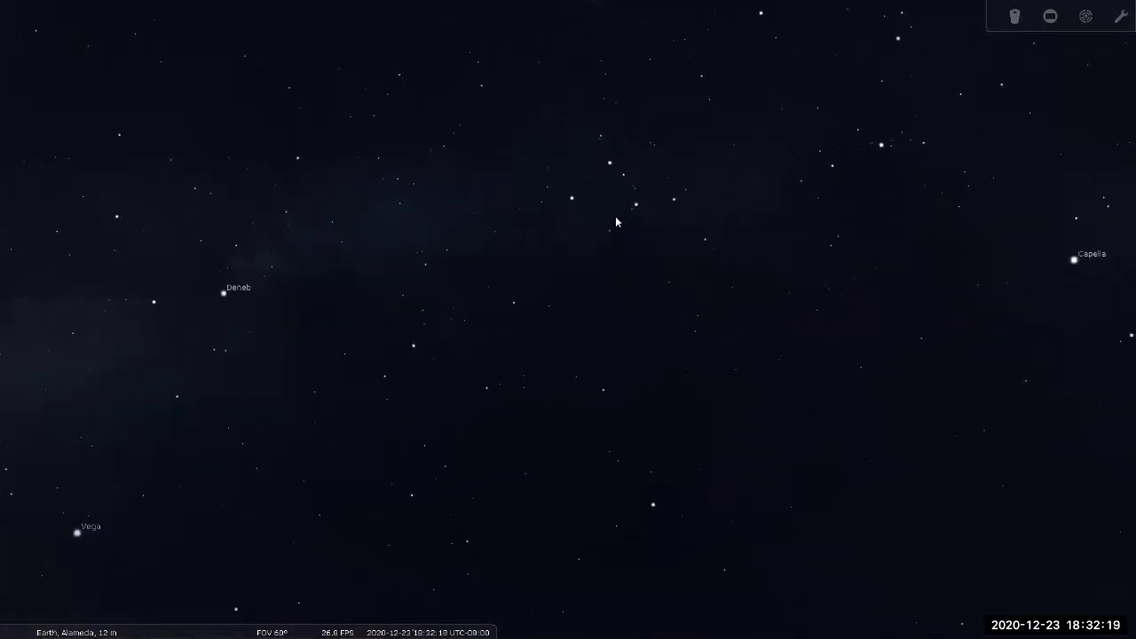
left_click_drag(880, 426, 552, 242)
key("Right")
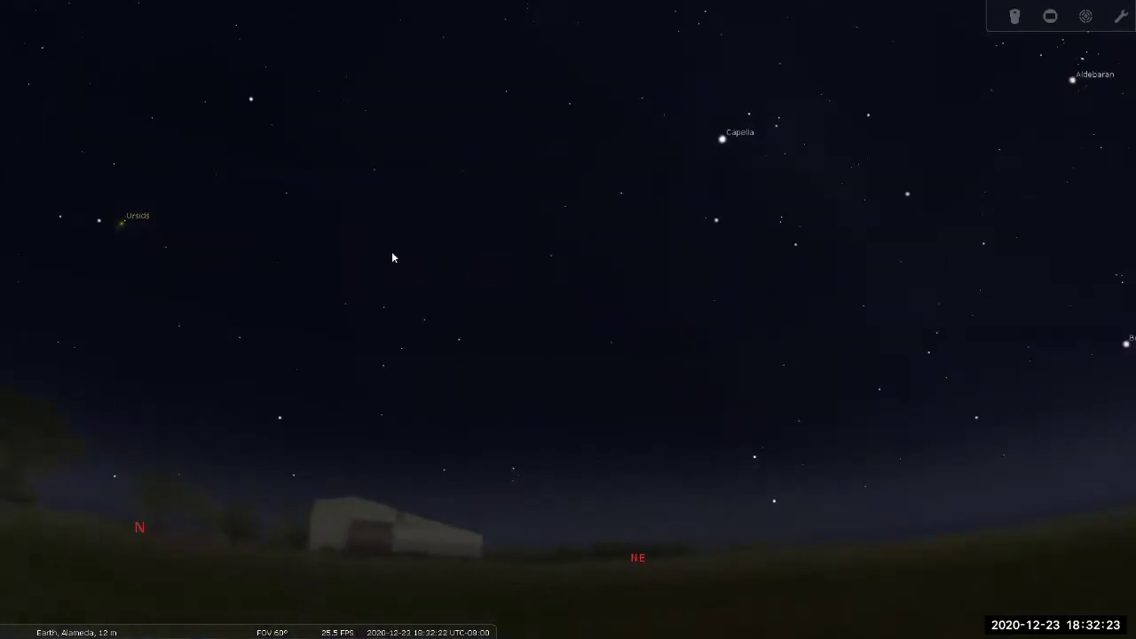
key("Left")
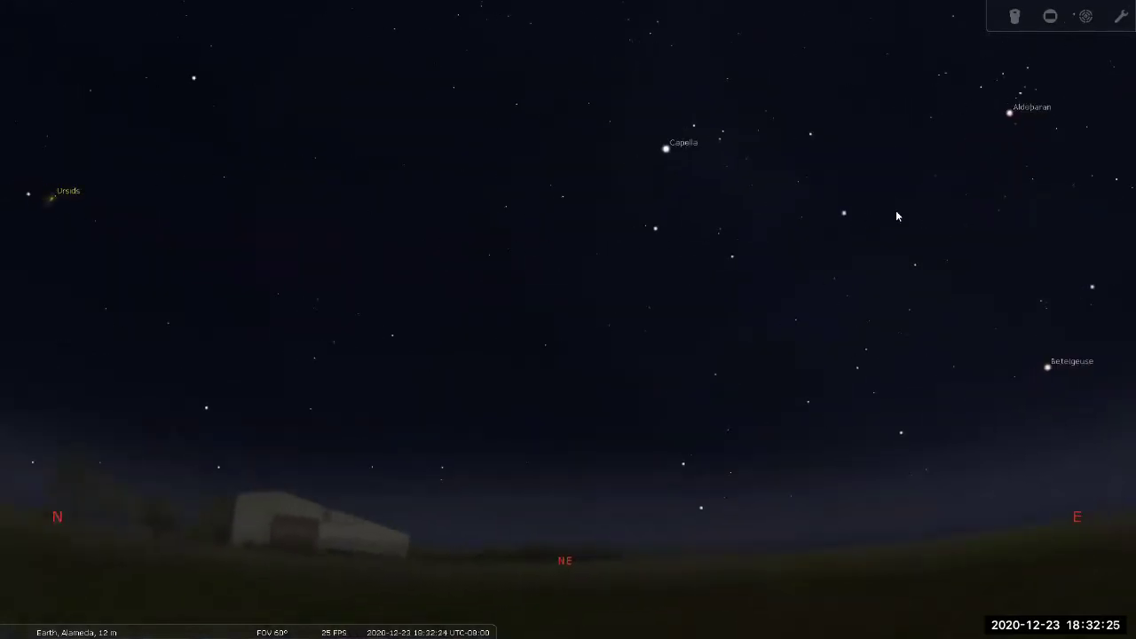
mouse_move(951, 189)
left_mouse_down()
mouse_move(967, 180)
mouse_move(923, 238)
mouse_move(914, 310)
mouse_move(877, 305)
mouse_move(870, 355)
left_mouse_up()
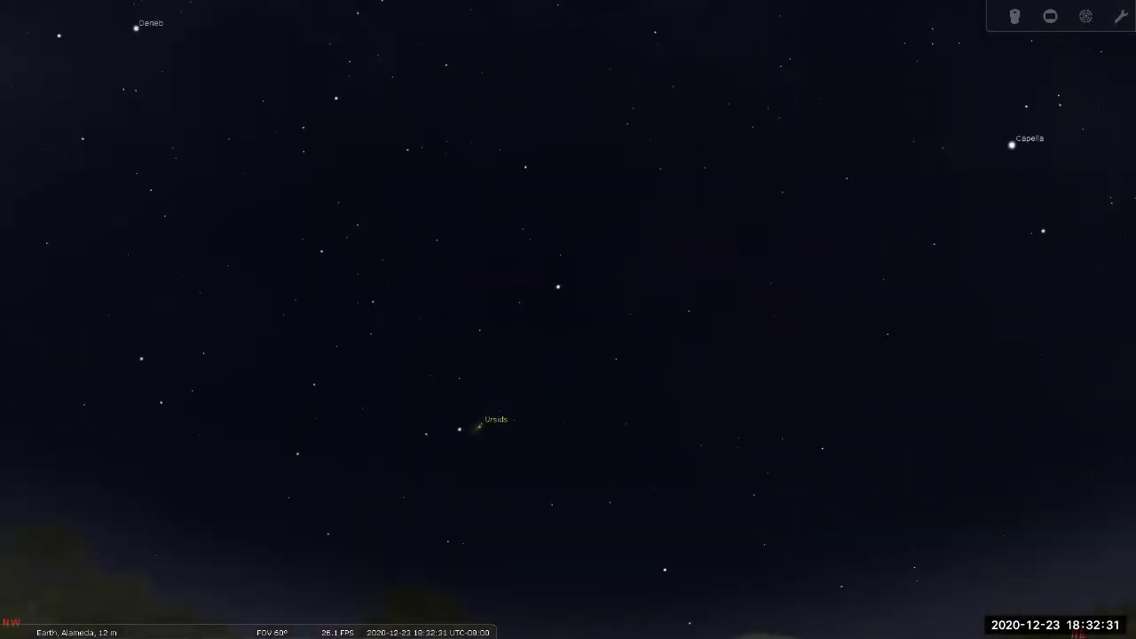
- Bring up the date and time settings, place them low over the horizon and advance the hour to 20
mouse_move(3, 619)
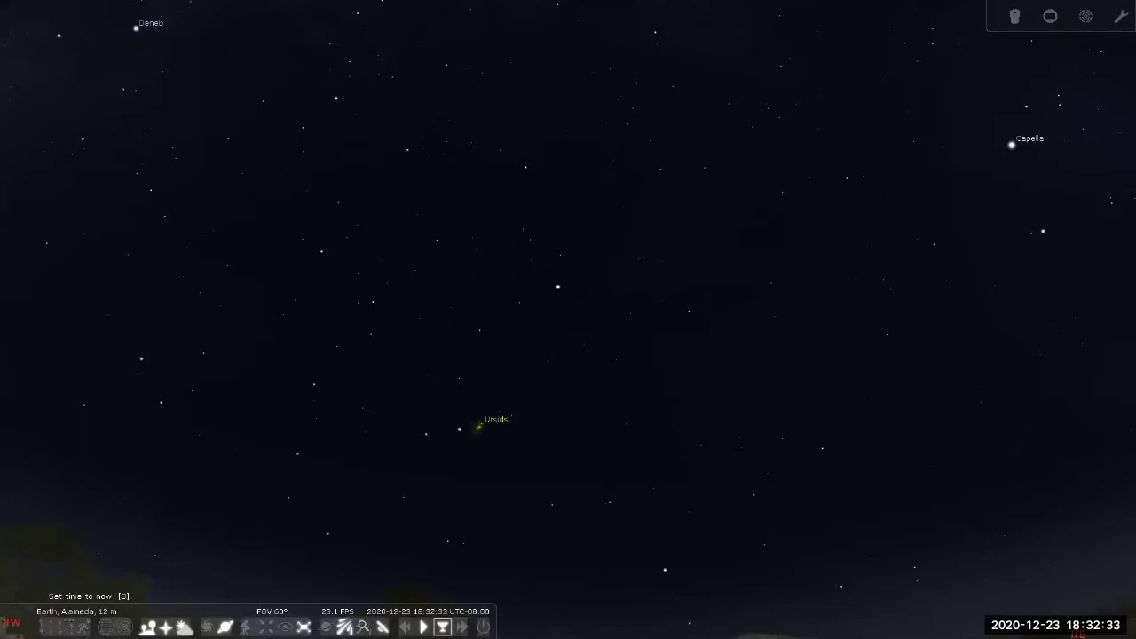
mouse_move(22, 550)
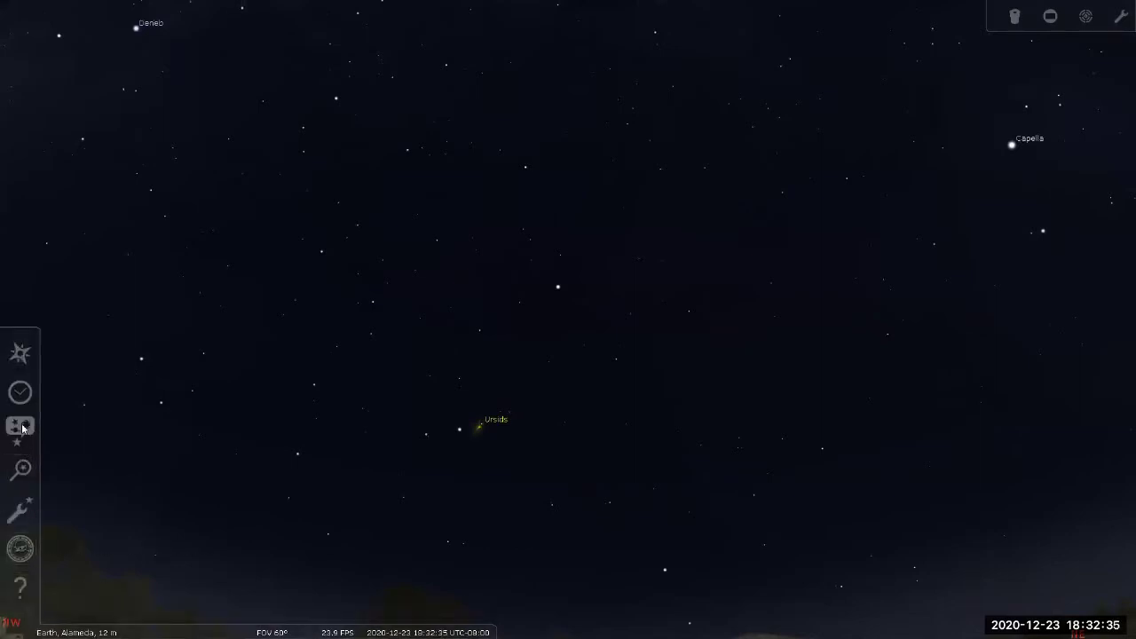
left_click(20, 392)
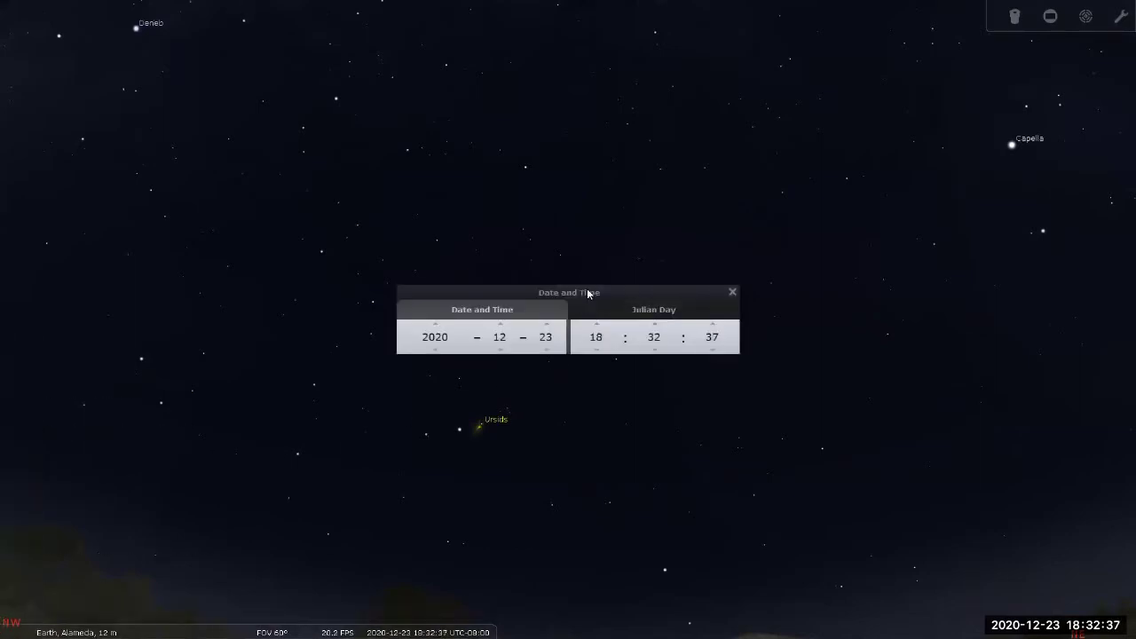
left_click_drag(589, 291, 659, 339)
left_click_drag(751, 425, 837, 571)
scroll(841, 608, "up", 1)
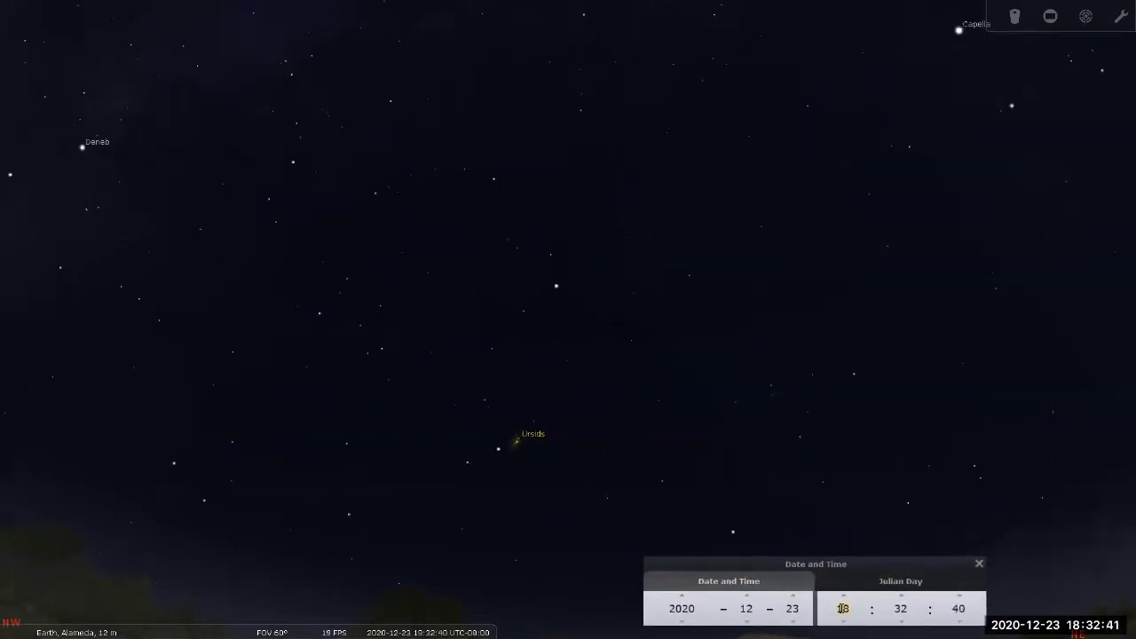
scroll(841, 611, "up", 1)
key("Down")
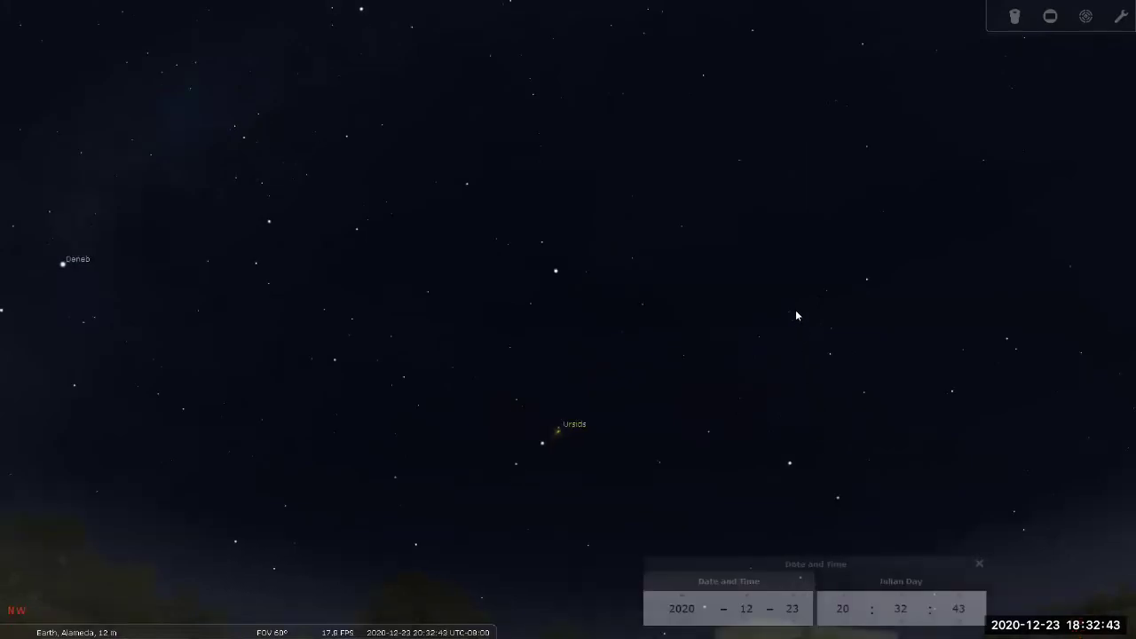
- Advance the simulated hour to 23 while viewing the sky above the northern horizon
left_click_drag(768, 316, 770, 350)
left_click_drag(799, 432, 806, 381)
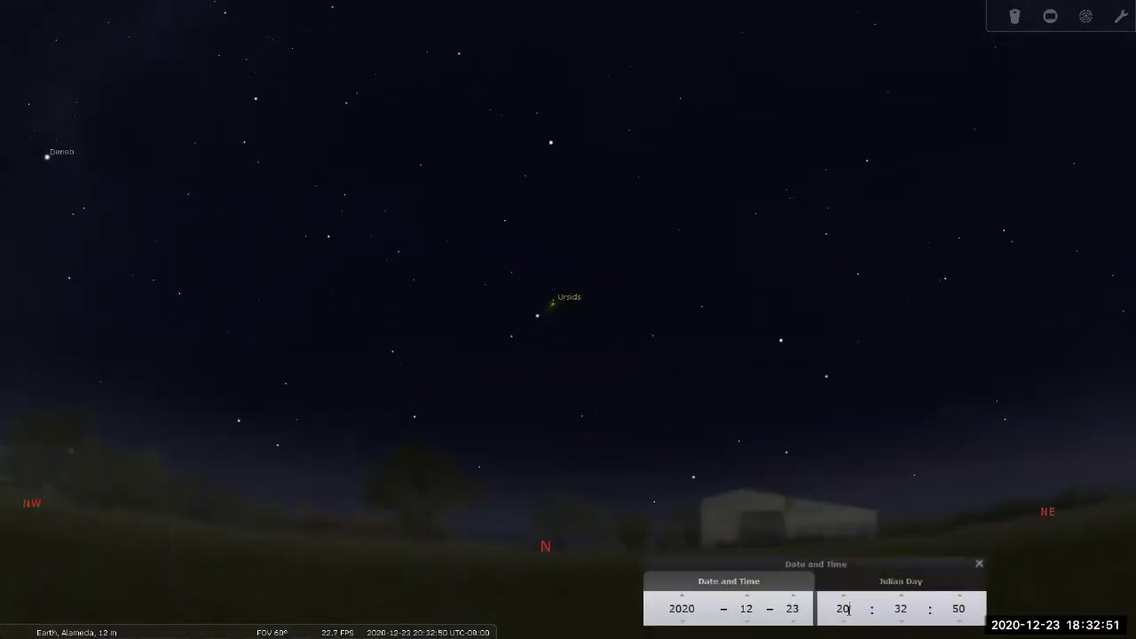
scroll(843, 609, "up", 3)
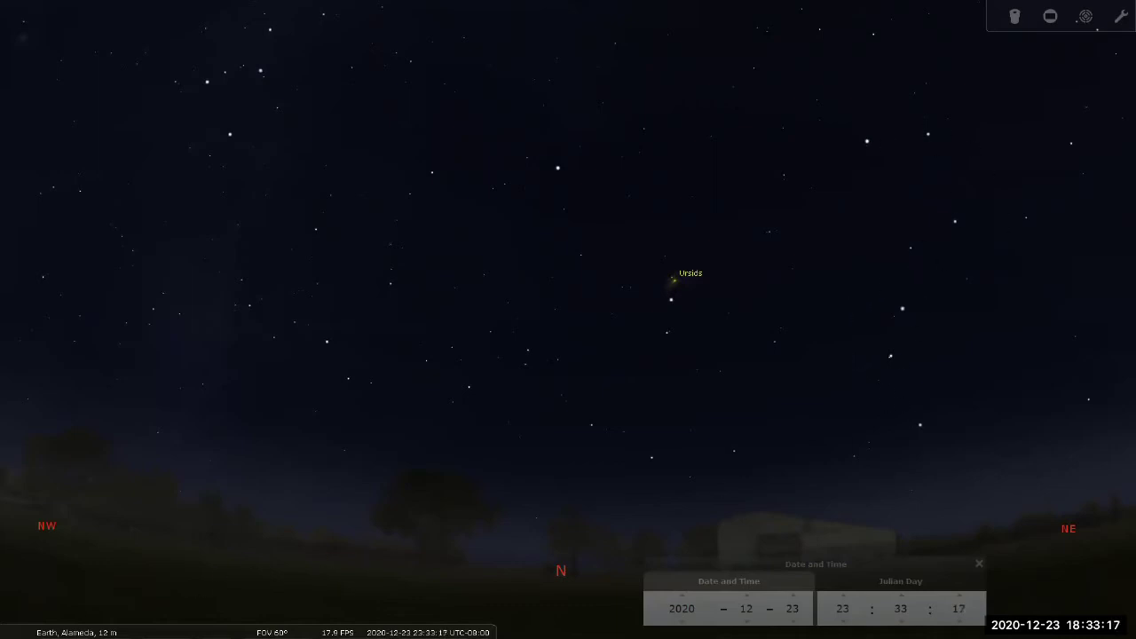
- Display the constellation labels and connecting lines over the northern sky
left_click(65, 627)
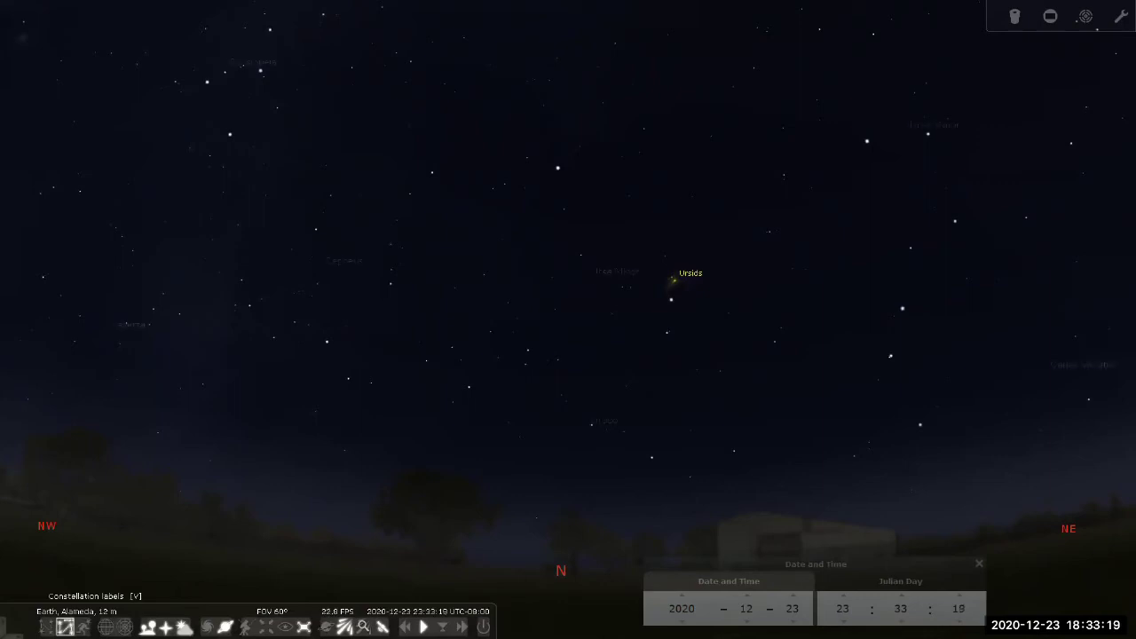
left_click(46, 626)
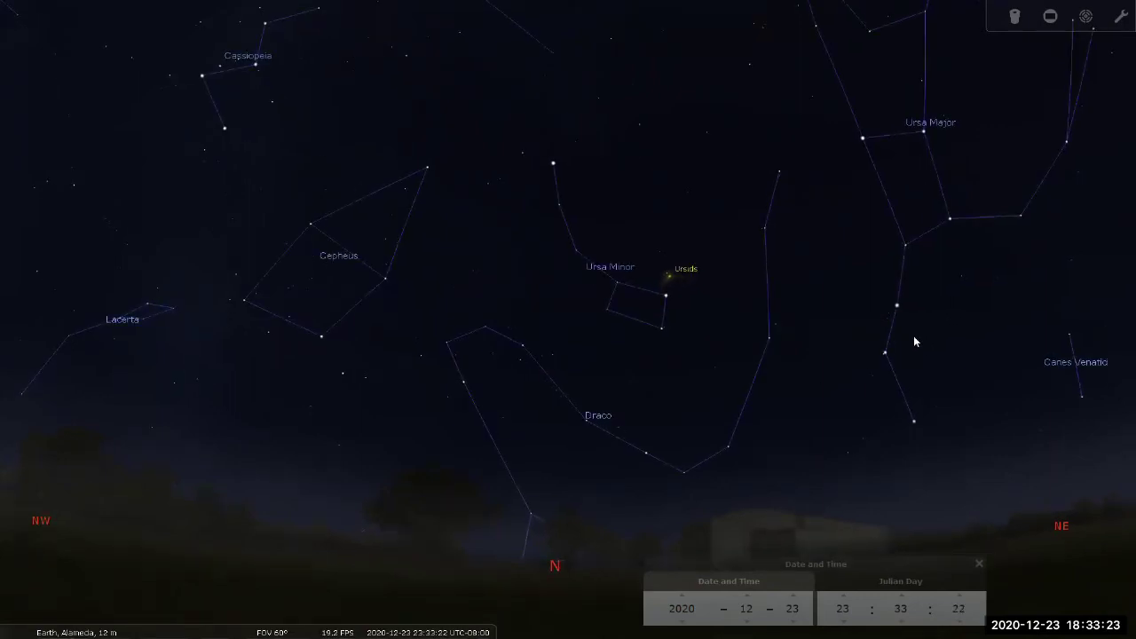
left_click_drag(804, 380, 771, 401)
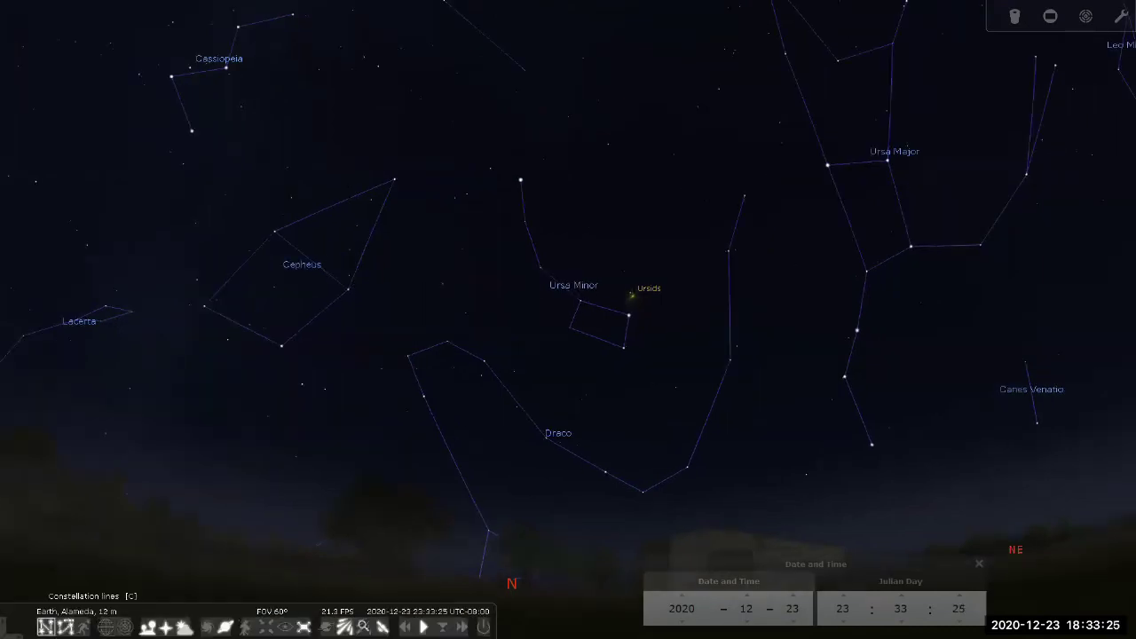
- Hide the constellation lines and the constellation labels
left_click(46, 627)
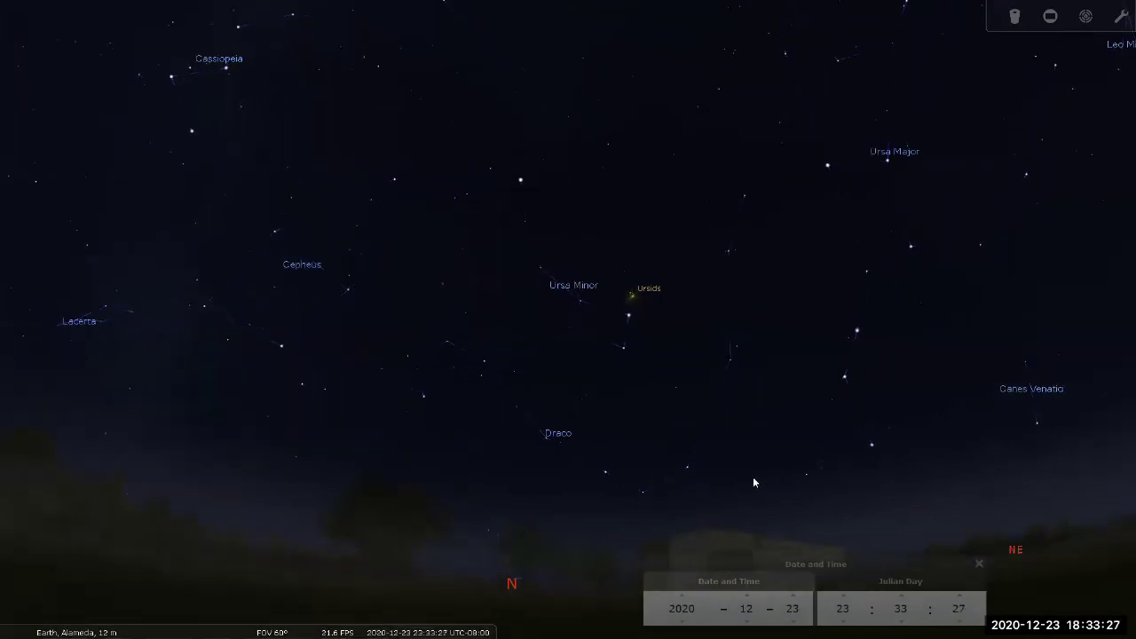
left_click(65, 627)
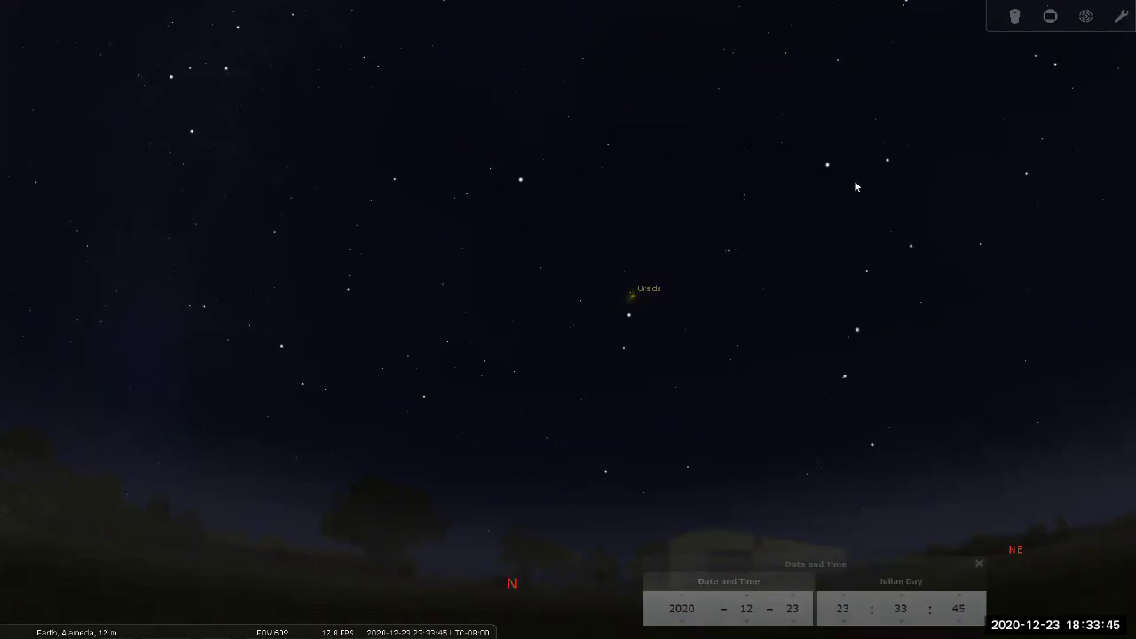
- Show only the constellation lines, without labels, and examine the figures high in the north to northeast
left_click_drag(854, 182, 205, 608)
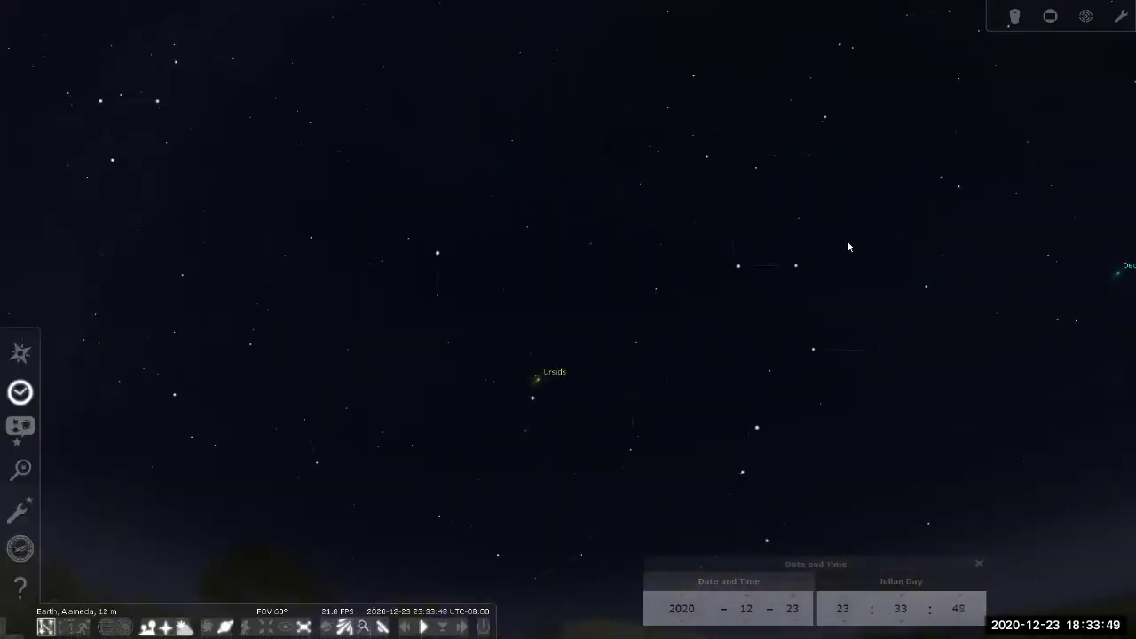
key("Right")
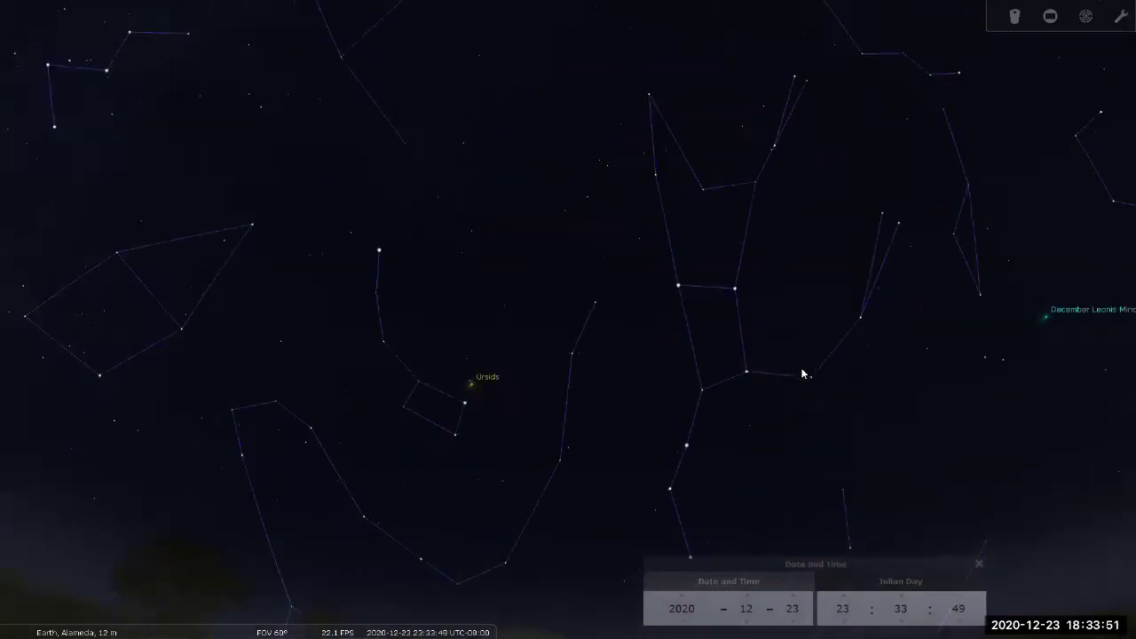
key("Up")
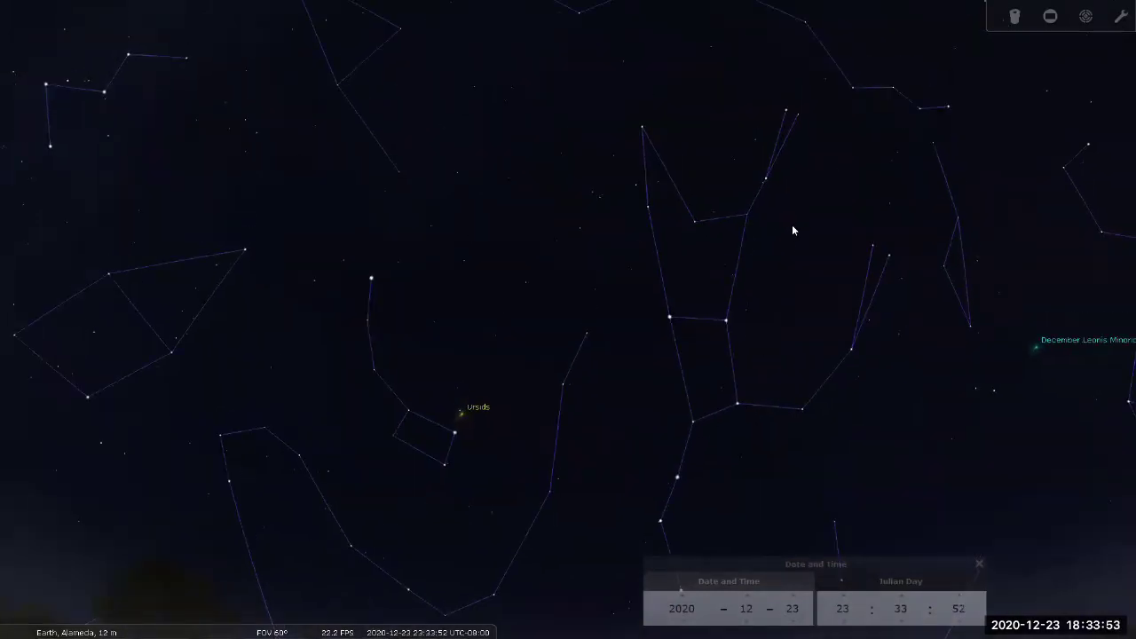
- Hide the constellation lines over the northern horizon
left_click_drag(793, 225, 800, 208)
key("Down")
key("Left")
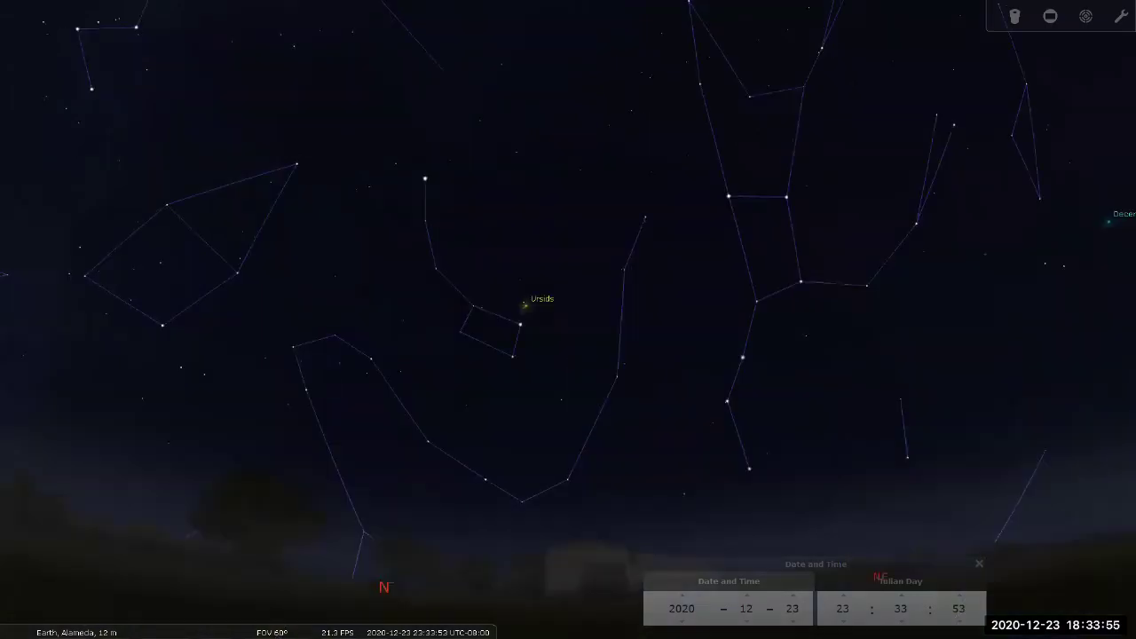
left_click(46, 627)
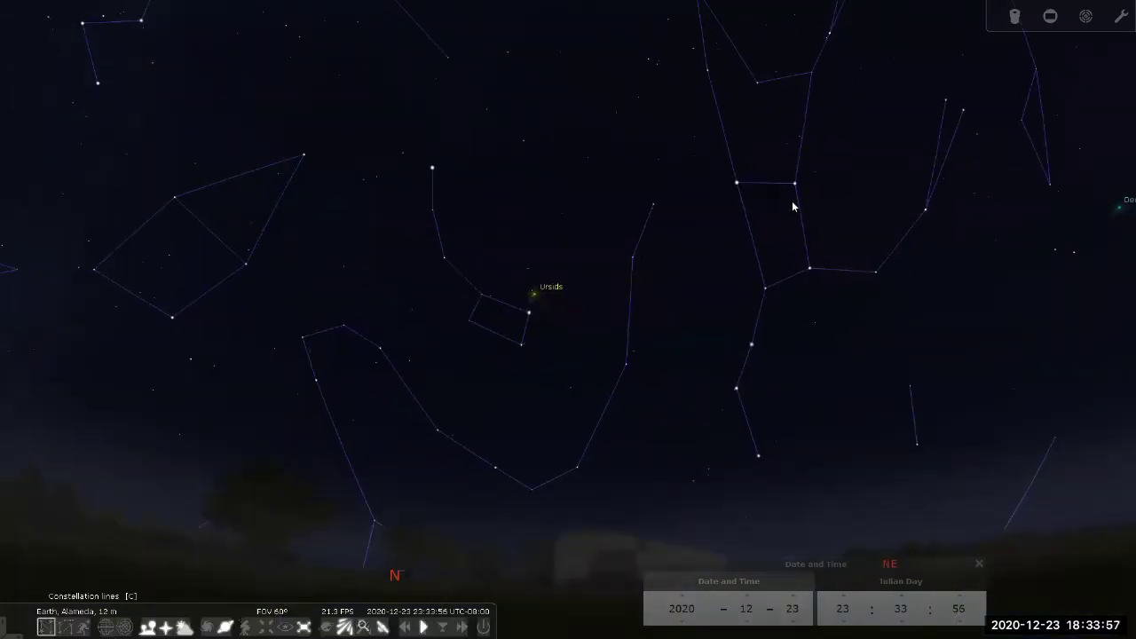
key("c")
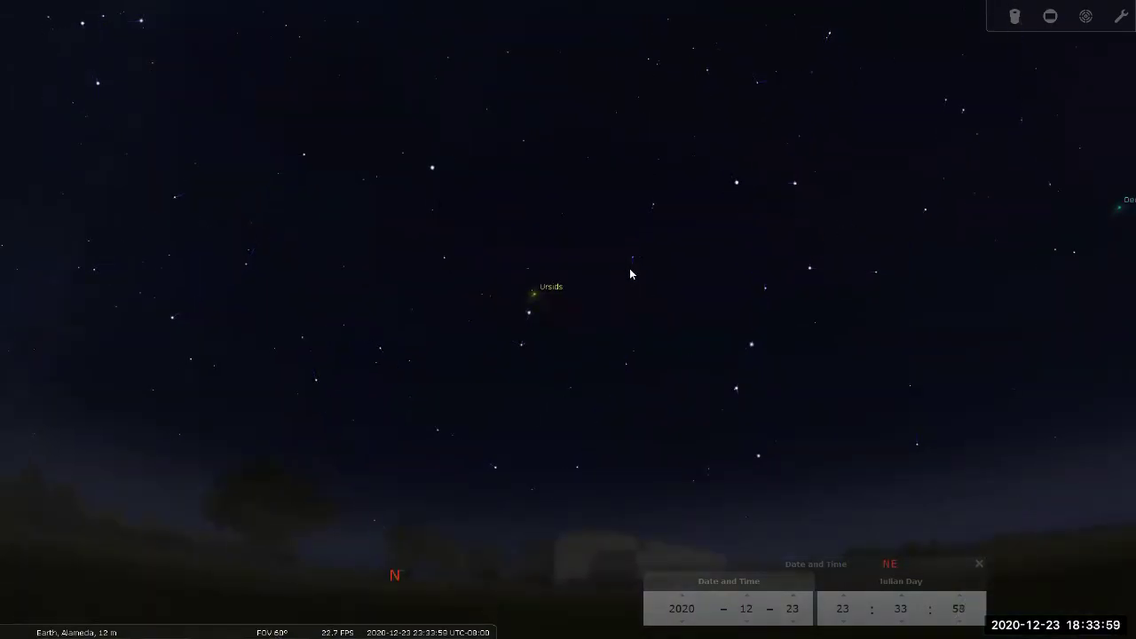
- Adjust the view slightly along the northern horizon and close the Date and Time window
key("Down")
key("Left")
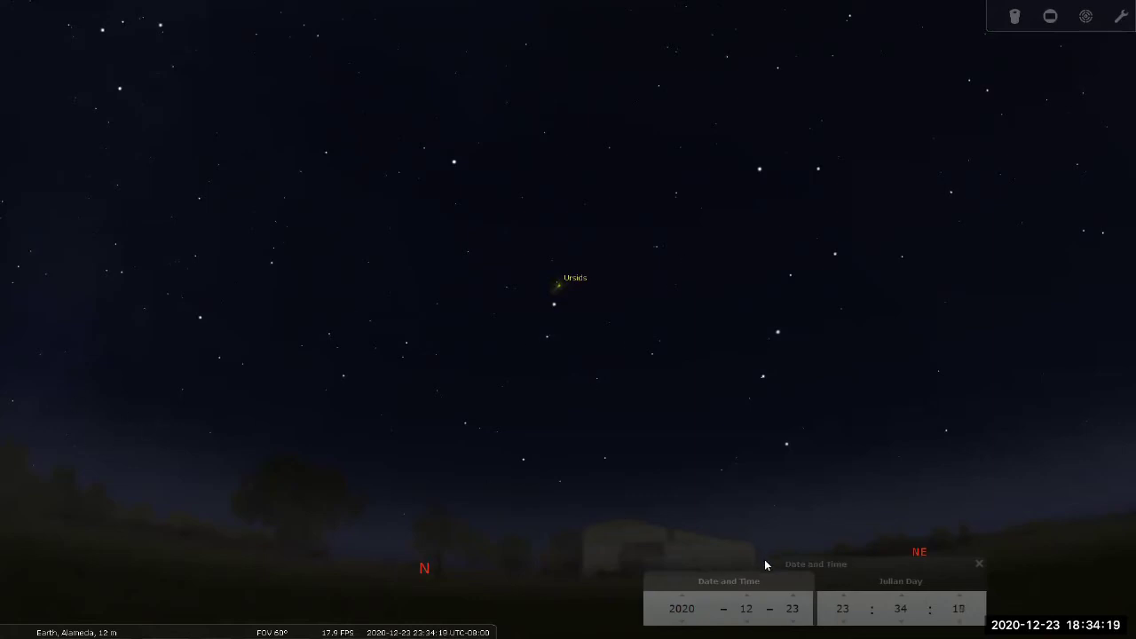
left_click_drag(760, 567, 754, 575)
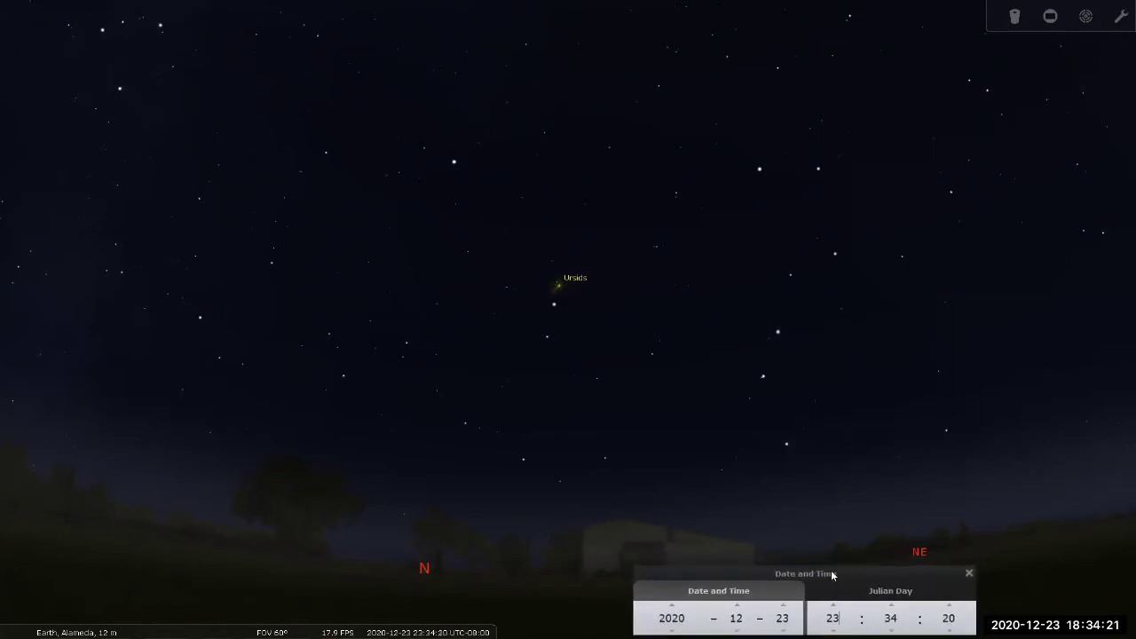
left_click(969, 573)
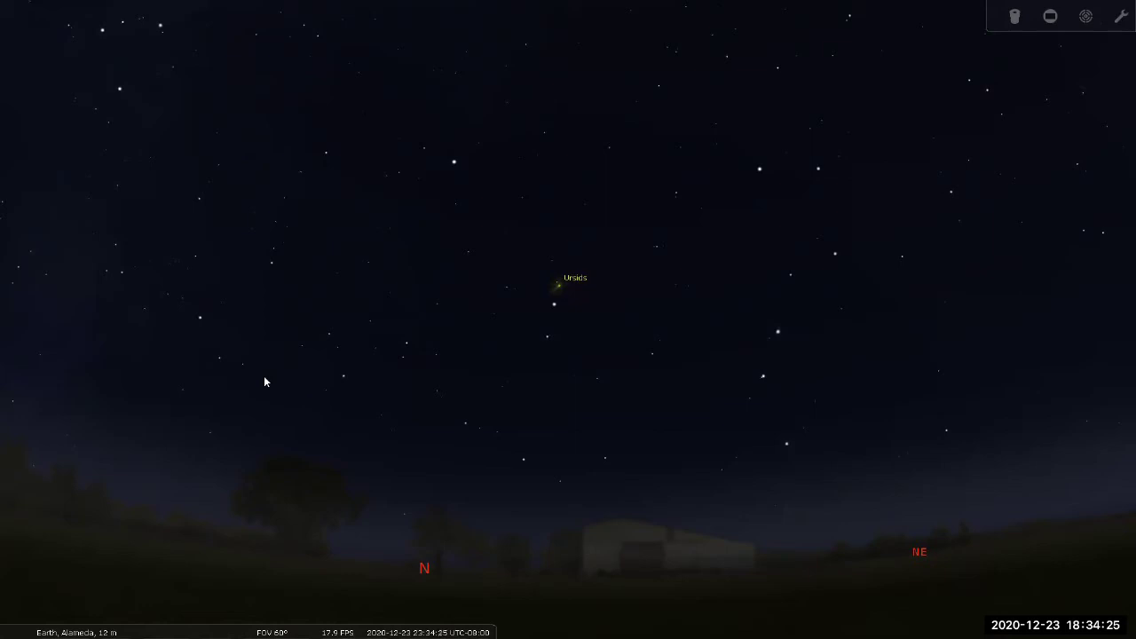
- Bring up the object search lists and choose the Star clusters category
mouse_move(5, 359)
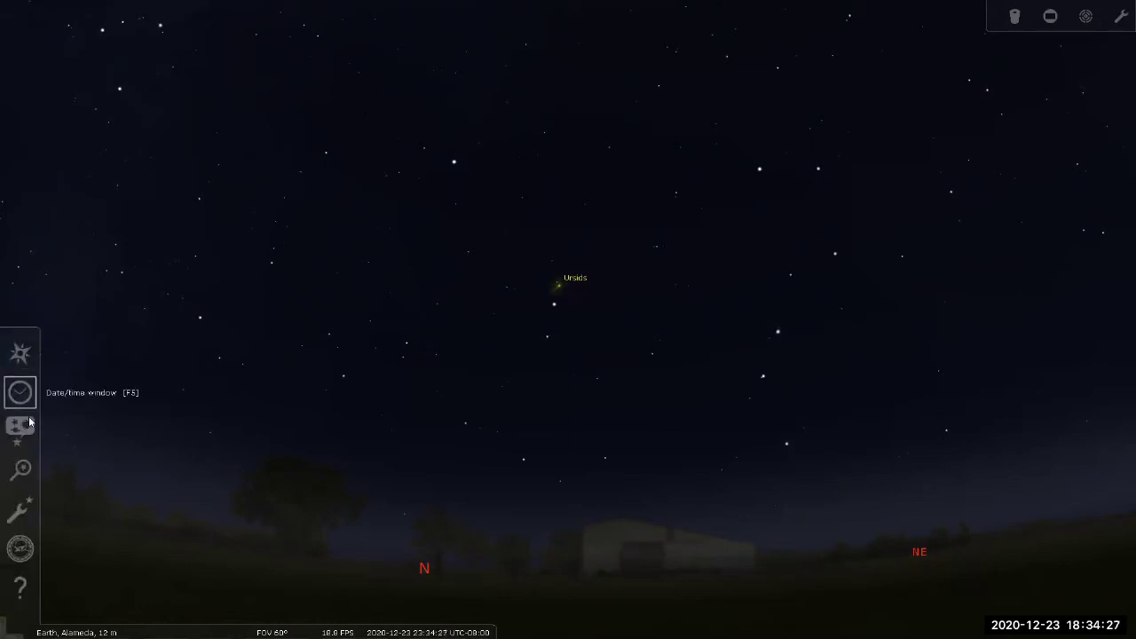
left_click(21, 471)
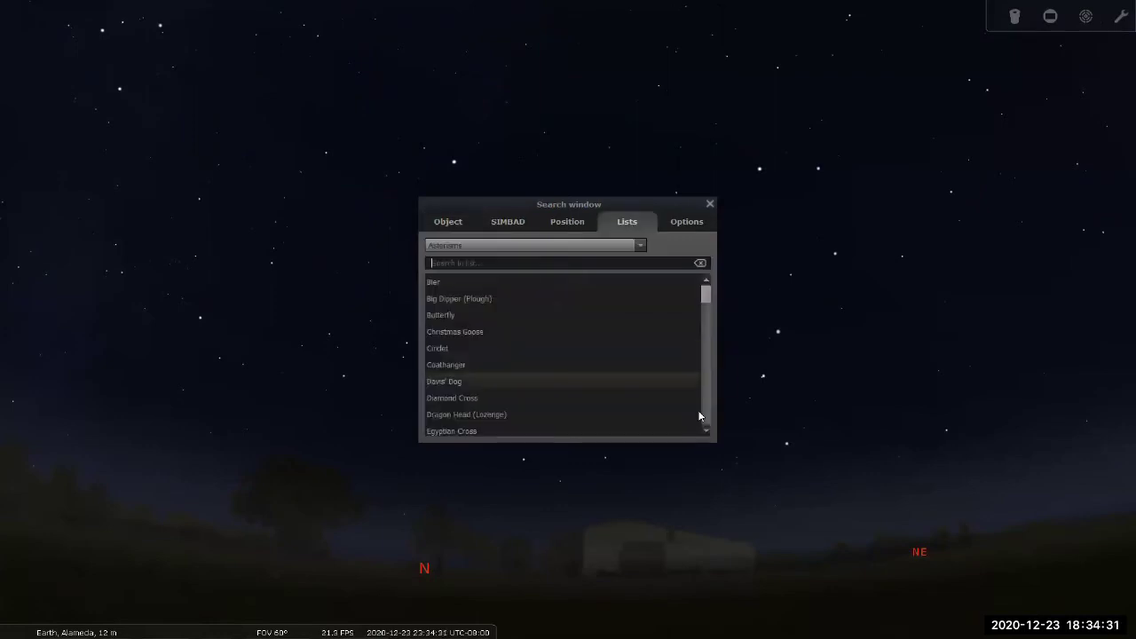
left_click(640, 246)
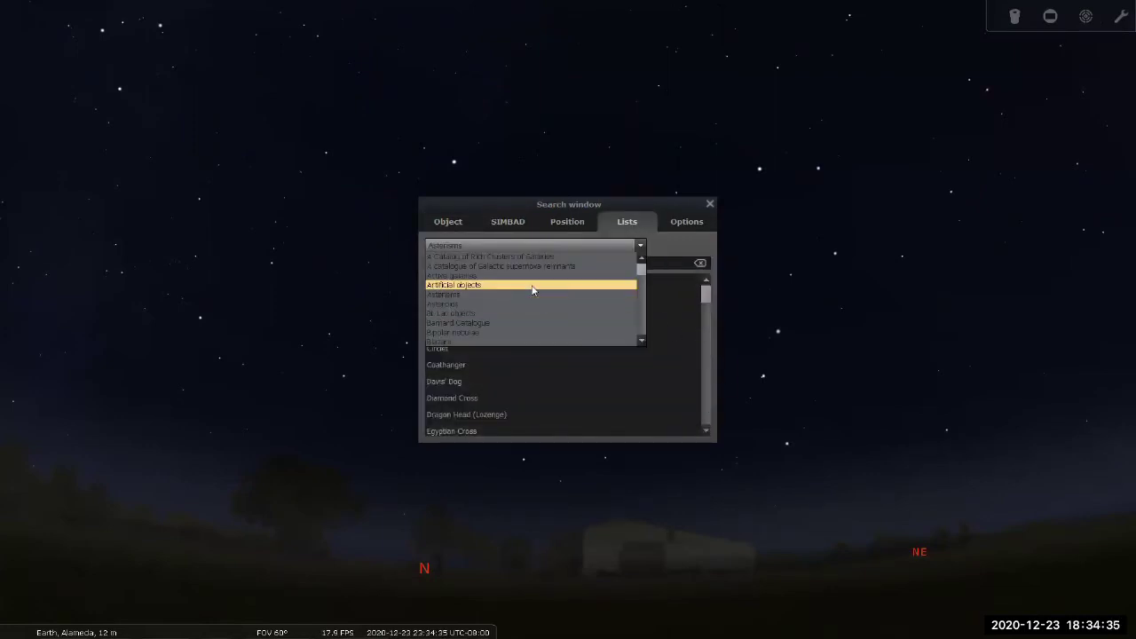
scroll(532, 290, "down", 1)
scroll(533, 290, "down", 3)
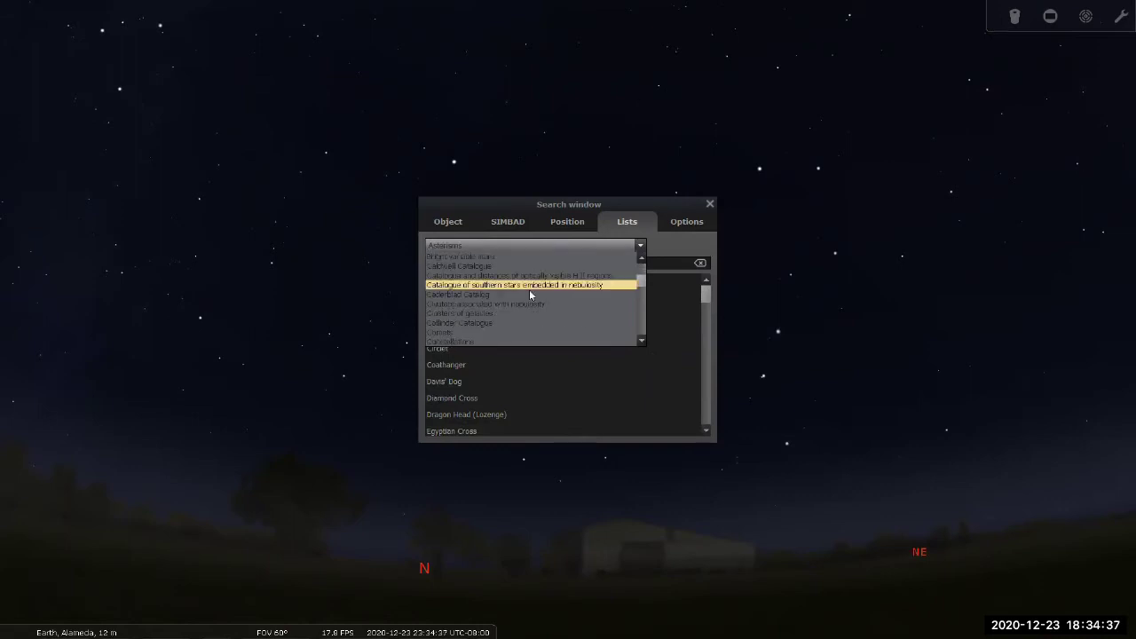
scroll(520, 292, "down", 1)
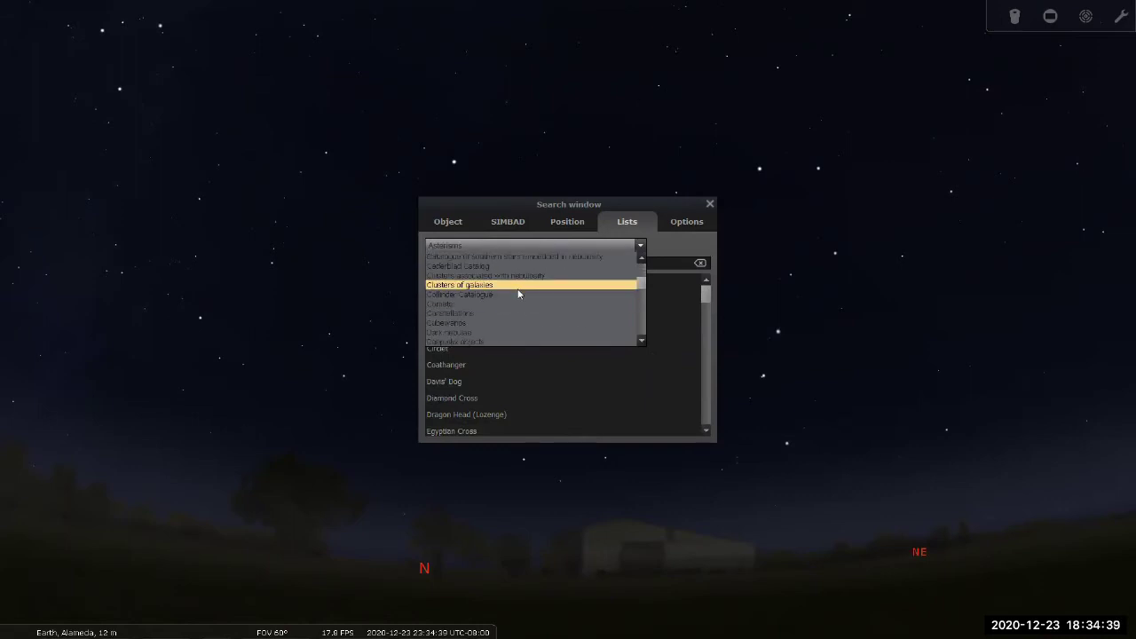
scroll(516, 293, "down", 3)
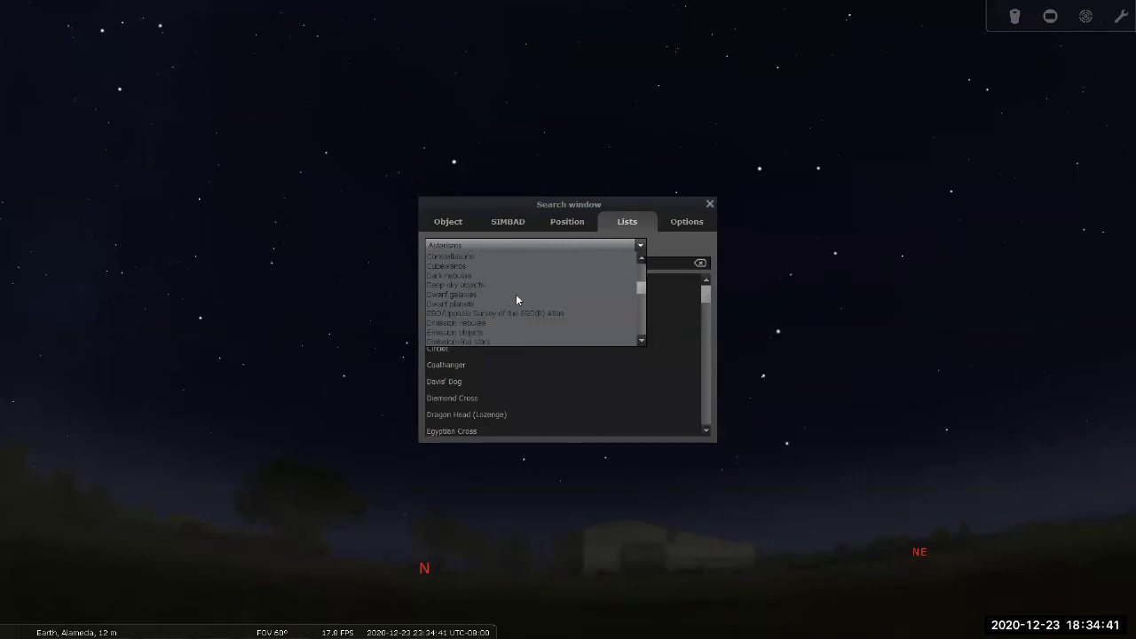
scroll(515, 294, "down", 3)
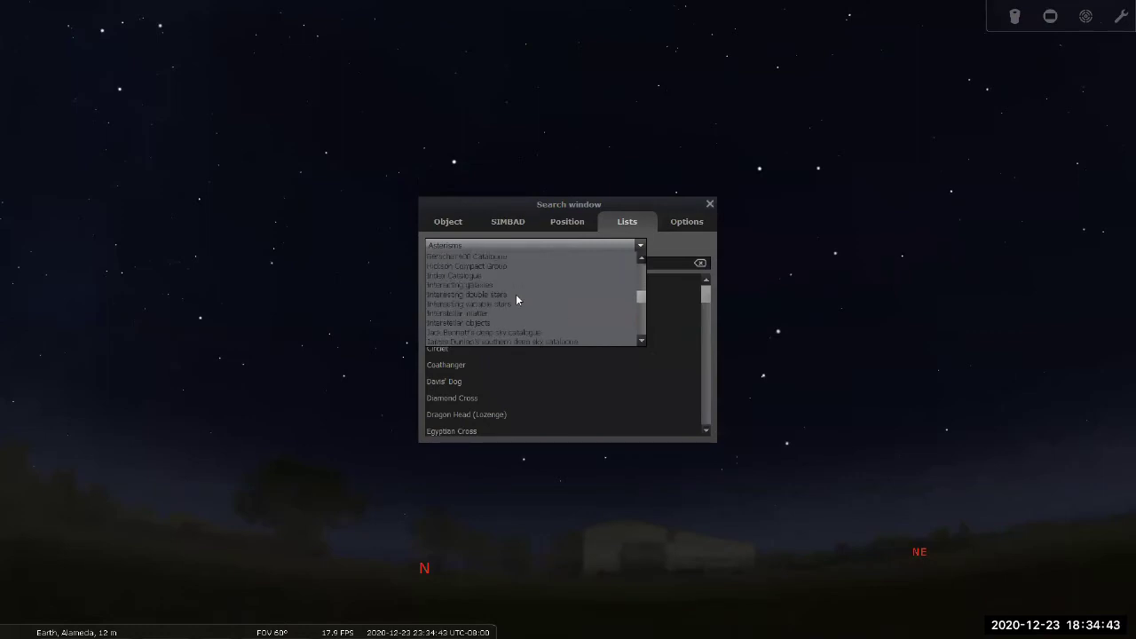
scroll(518, 300, "up", 1)
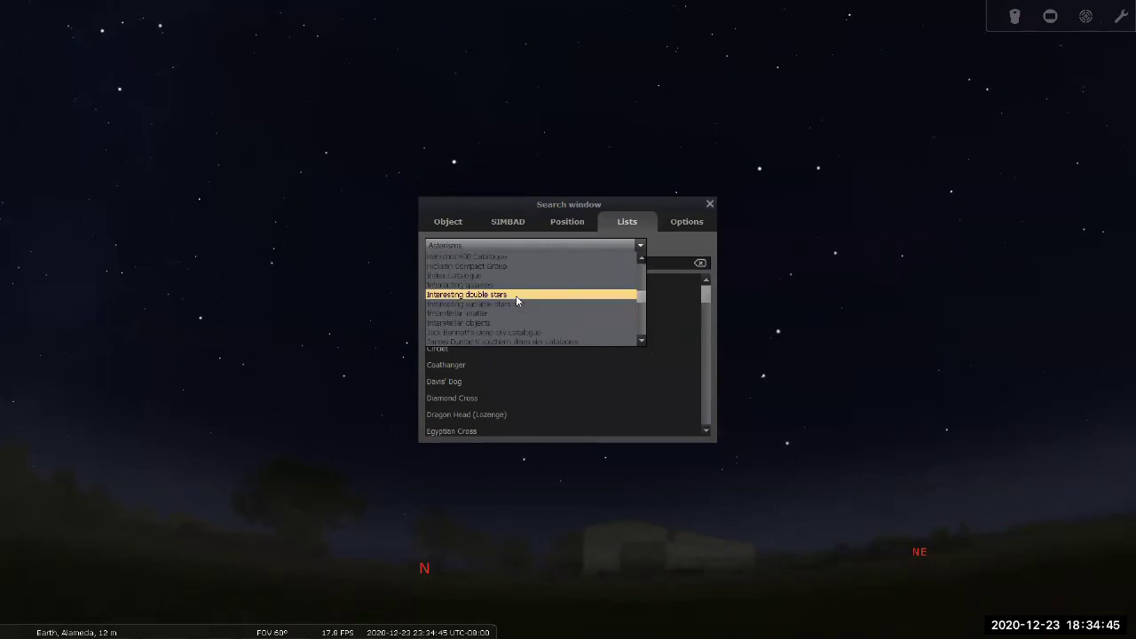
scroll(518, 300, "down", 4)
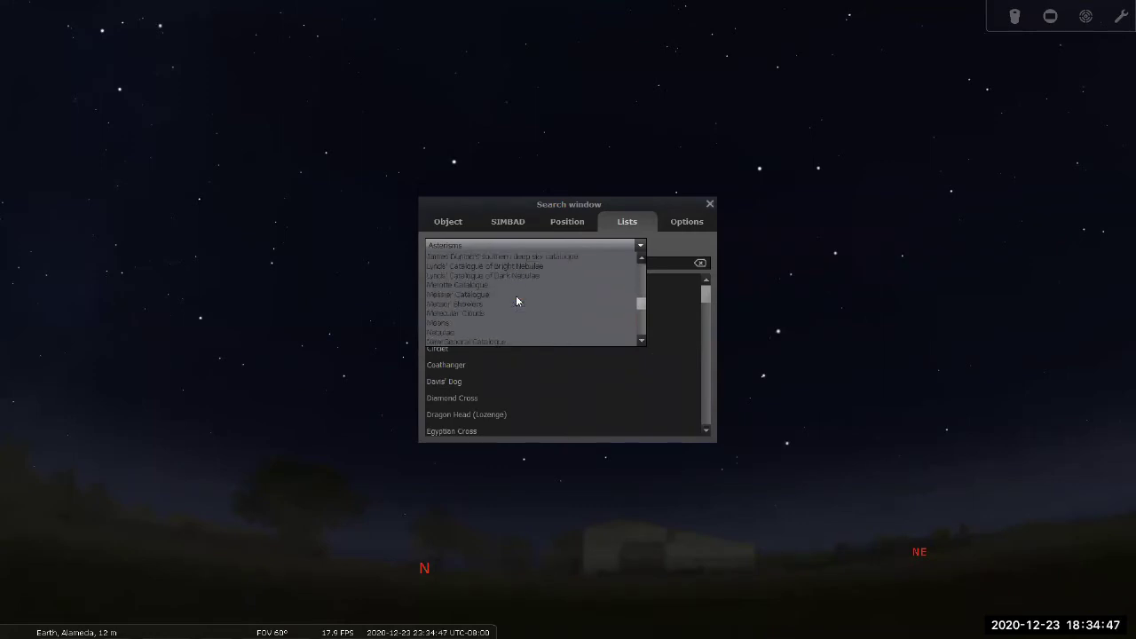
scroll(516, 300, "down", 1)
scroll(518, 300, "down", 5)
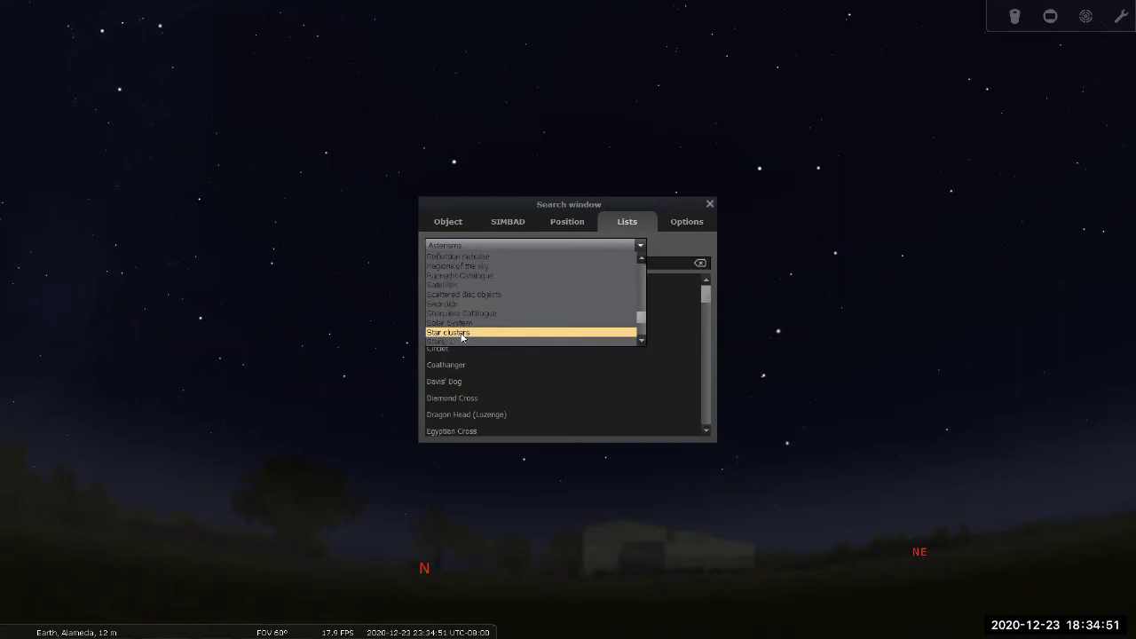
left_click(461, 334)
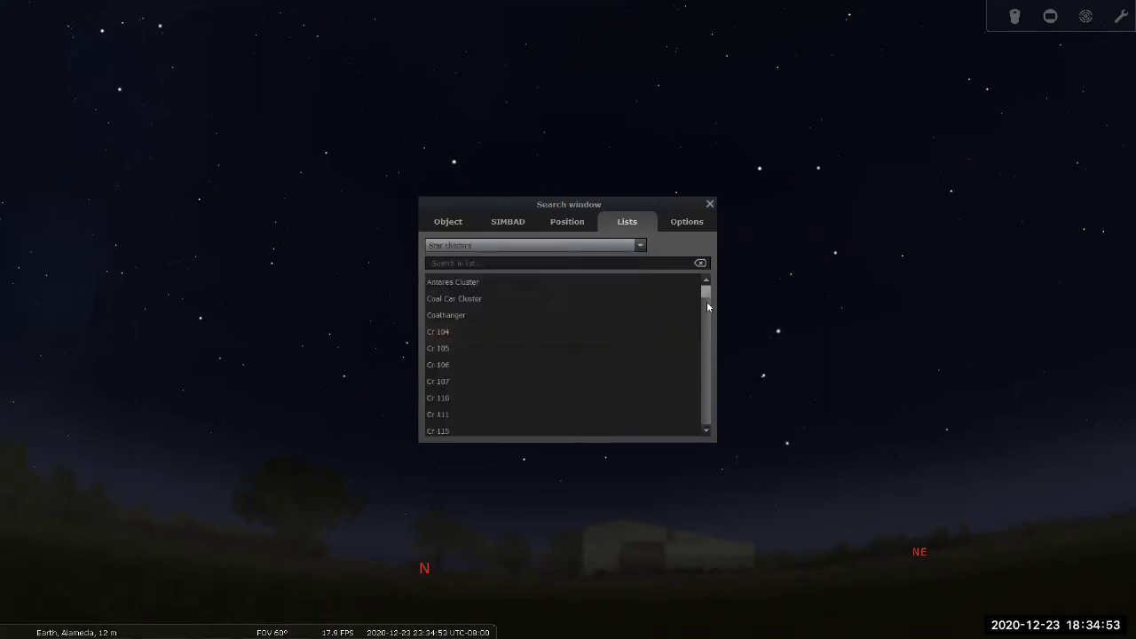
- Browse the star cluster list from the beginning down to its last entries, looking for a cluster to locate
scroll(548, 335, "down", 6)
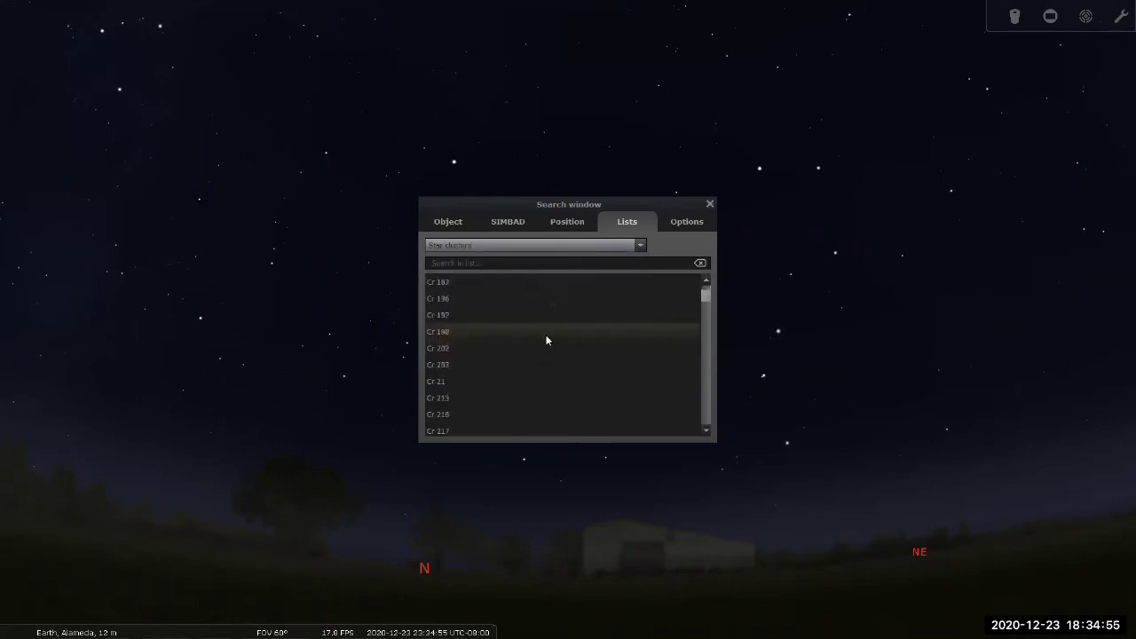
scroll(541, 341, "down", 5)
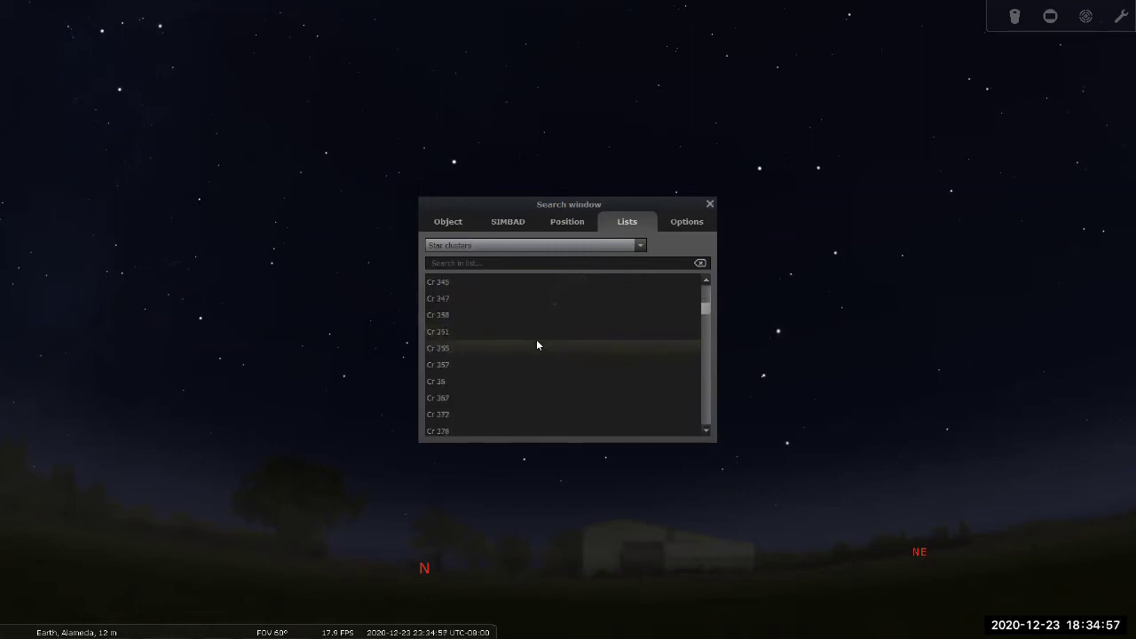
scroll(537, 345, "down", 5)
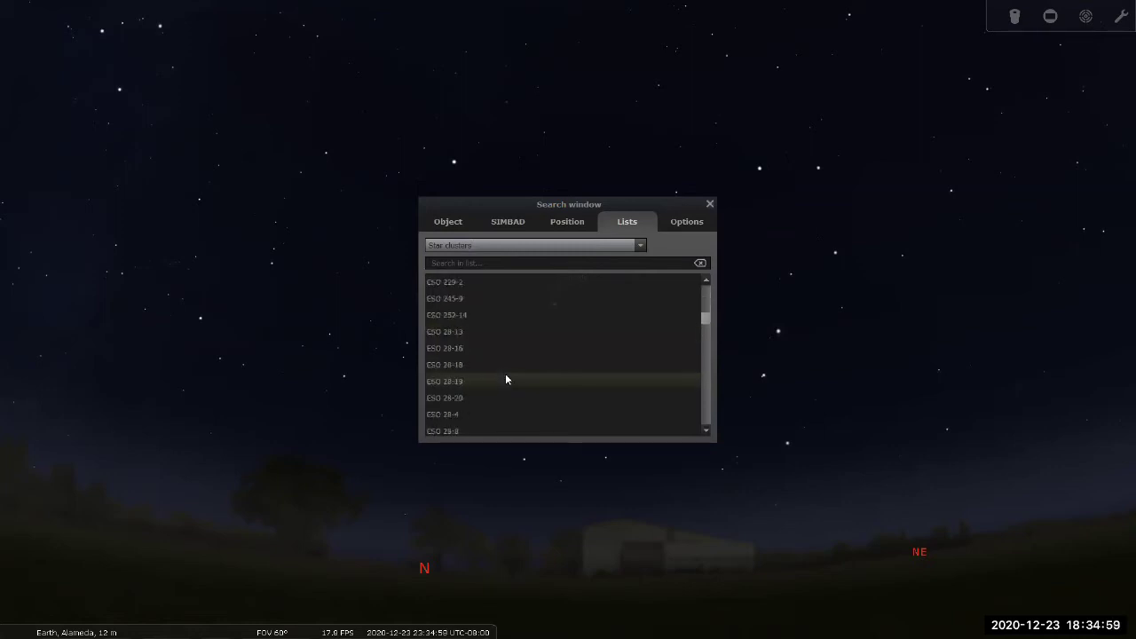
scroll(480, 337, "down", 3)
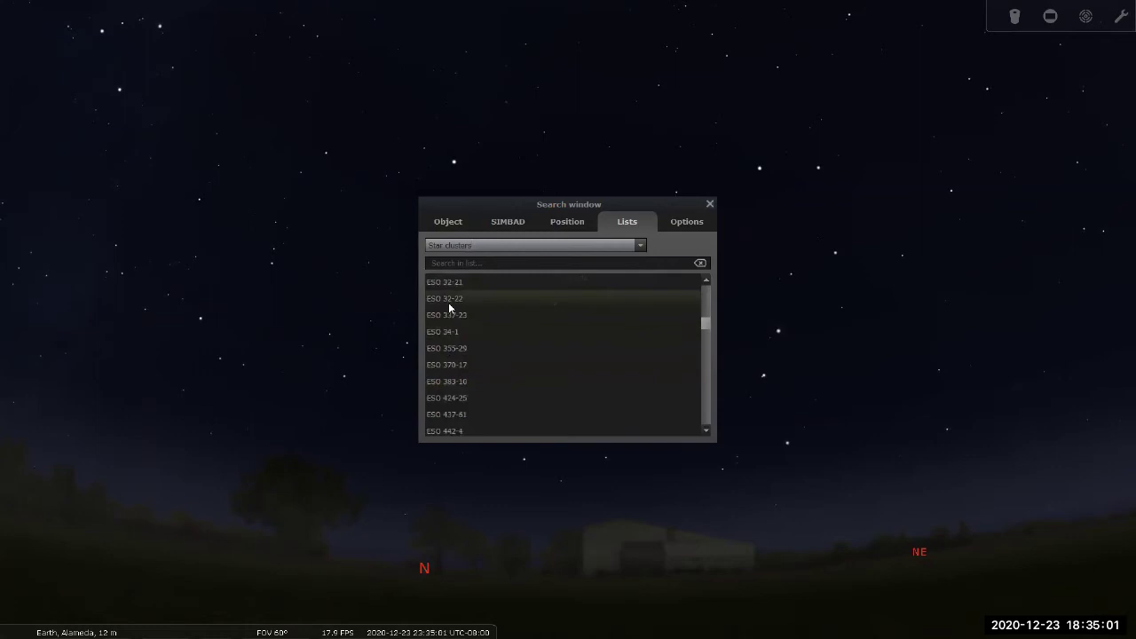
scroll(452, 337, "down", 5)
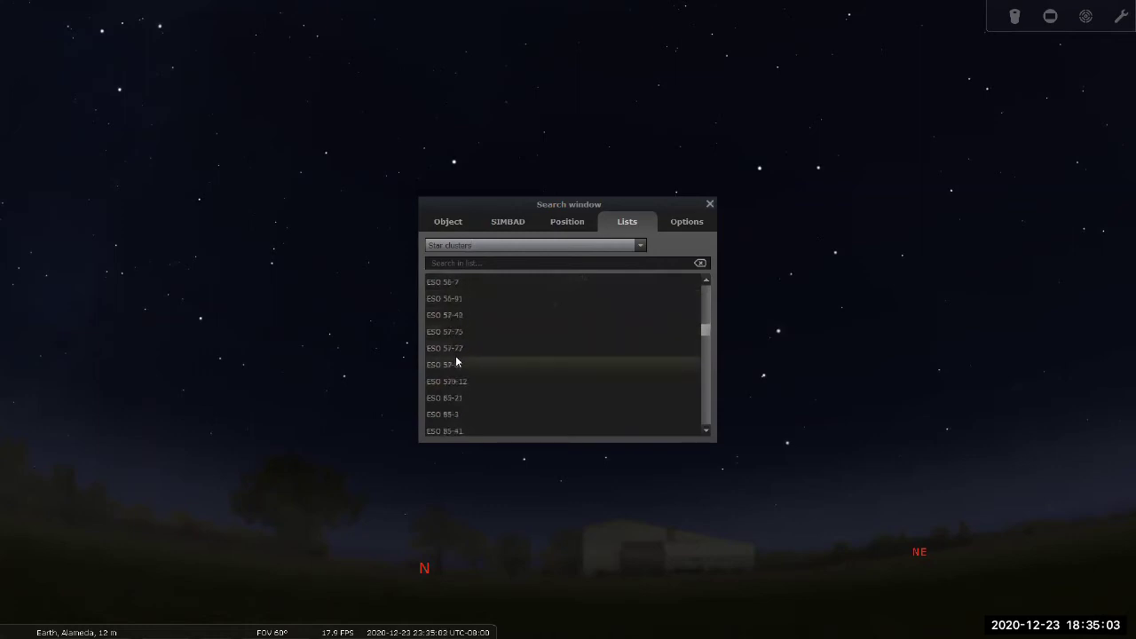
scroll(484, 341, "down", 3)
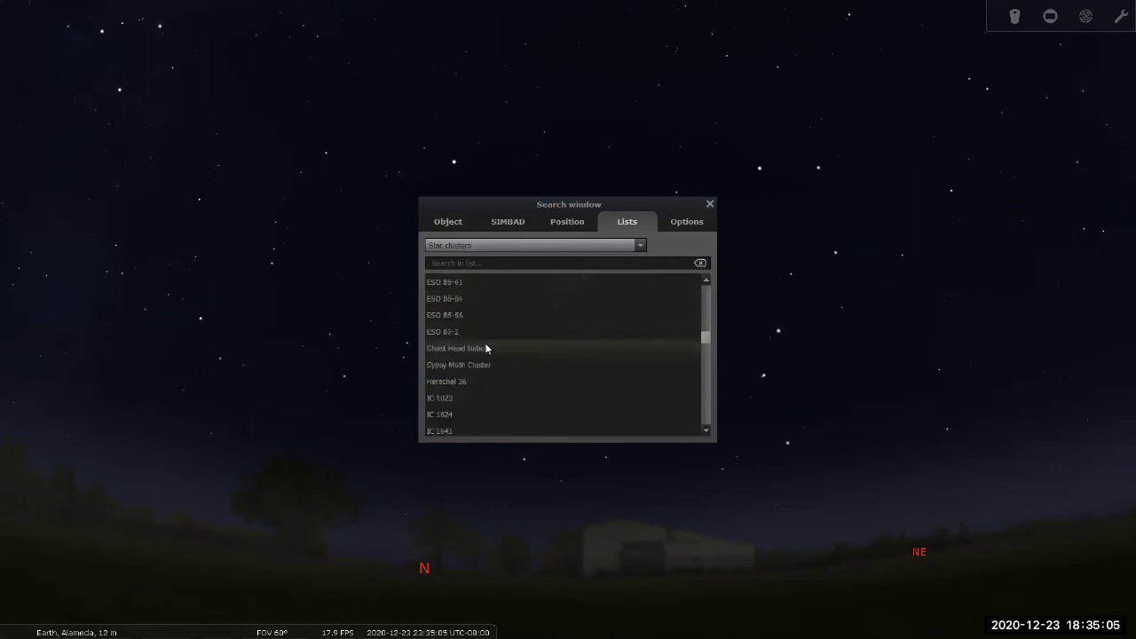
scroll(486, 348, "down", 1)
scroll(486, 349, "down", 6)
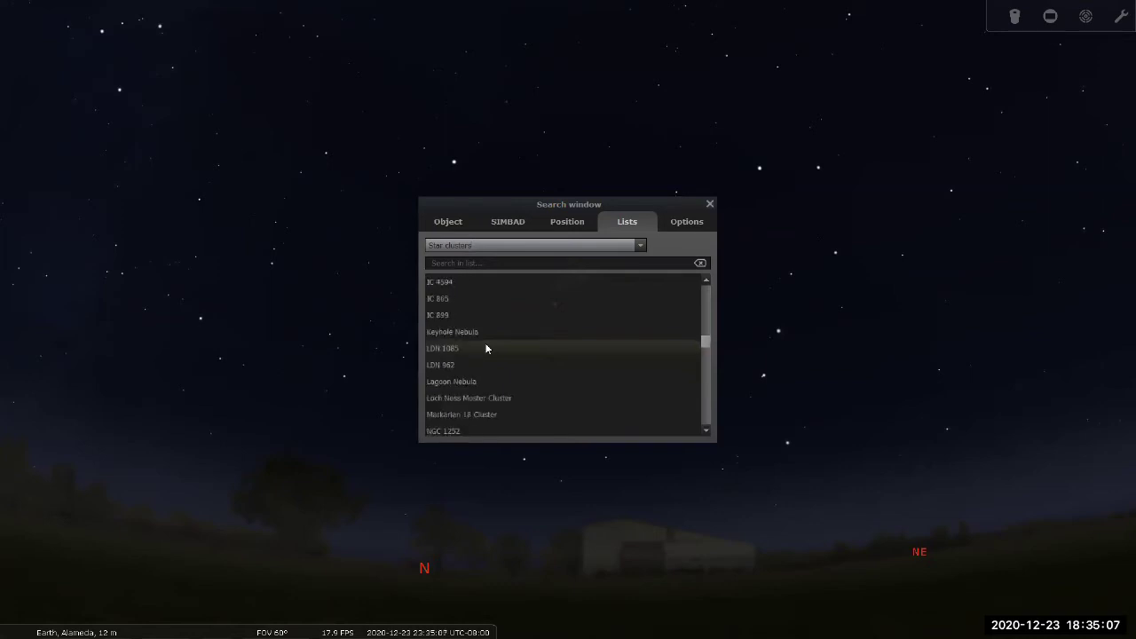
scroll(486, 348, "down", 2)
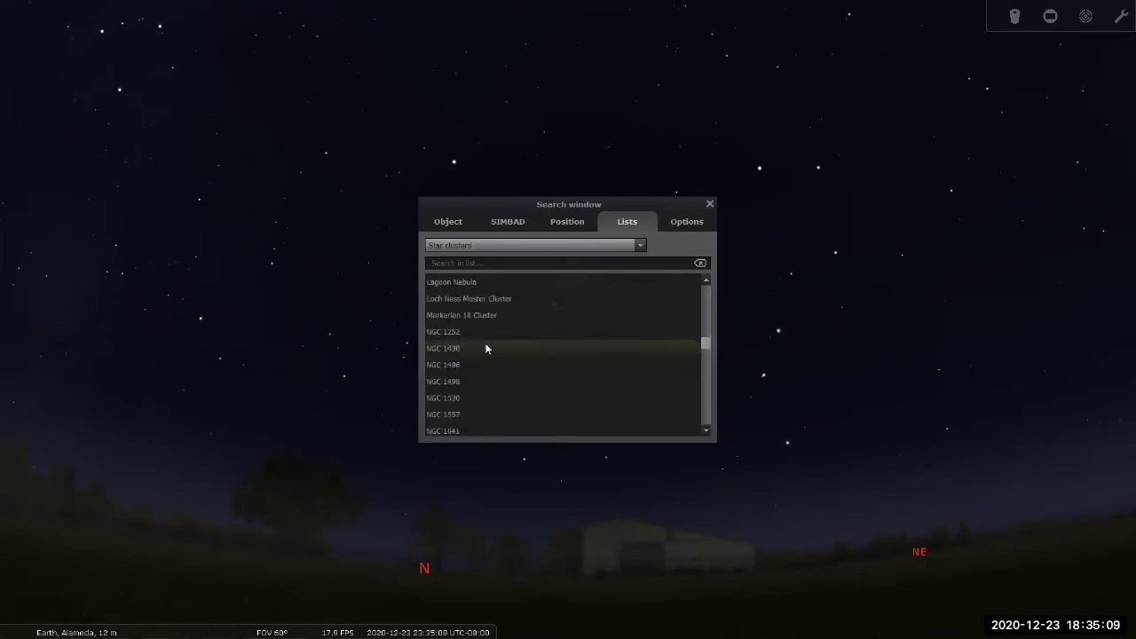
scroll(487, 348, "up", 2)
scroll(486, 348, "down", 6)
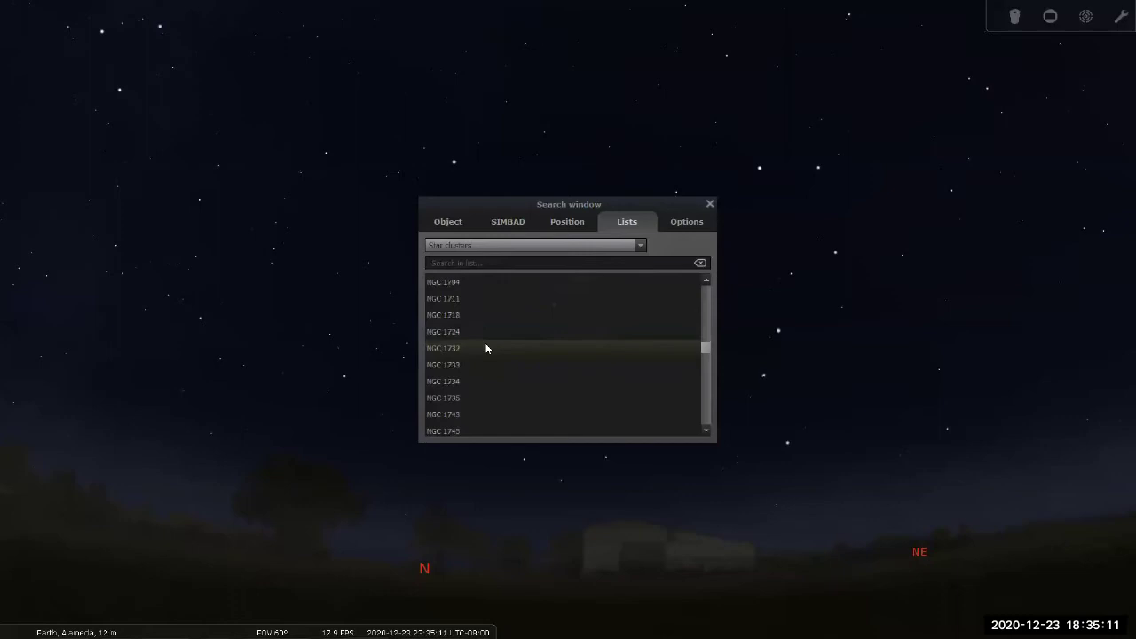
scroll(486, 349, "down", 5)
scroll(486, 359, "down", 5)
scroll(486, 358, "down", 8)
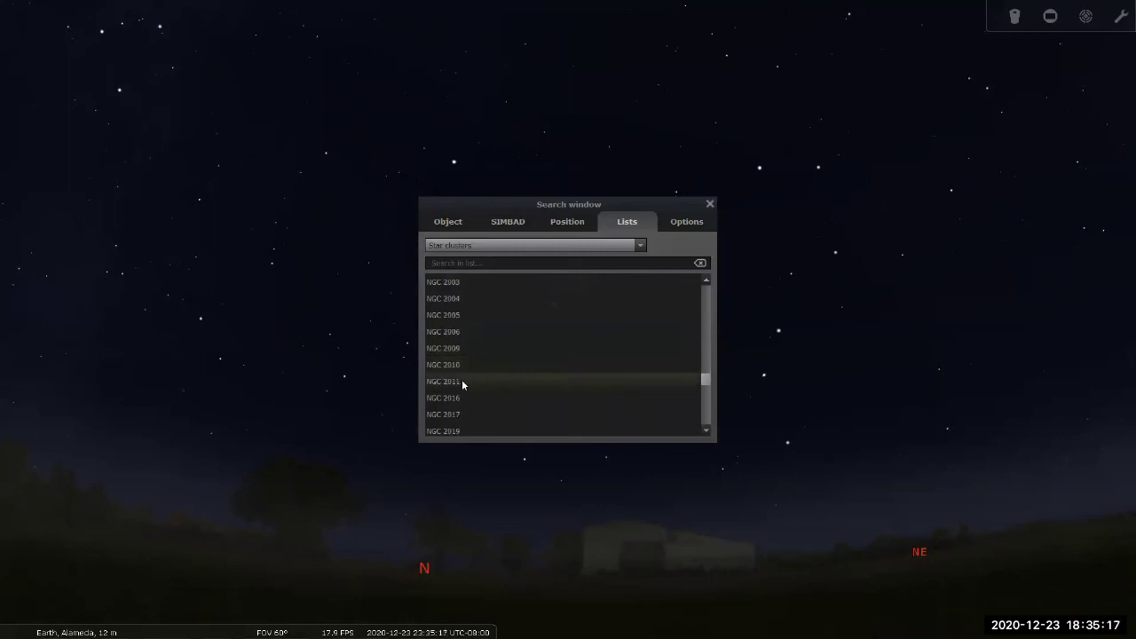
scroll(516, 370, "down", 5)
scroll(516, 373, "down", 8)
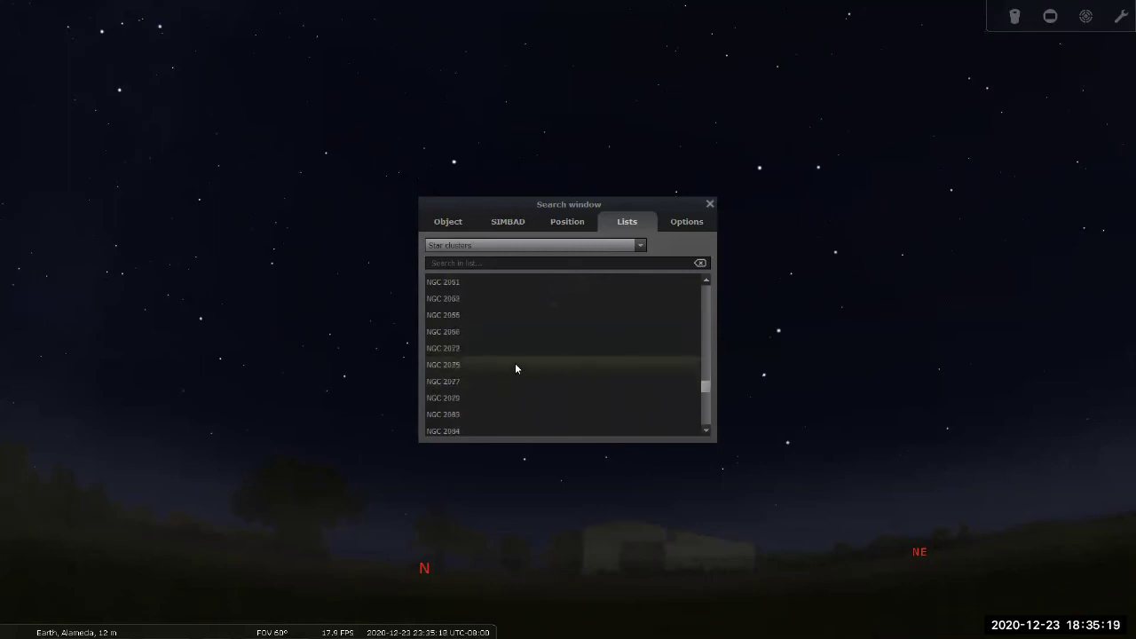
scroll(517, 377, "down", 15)
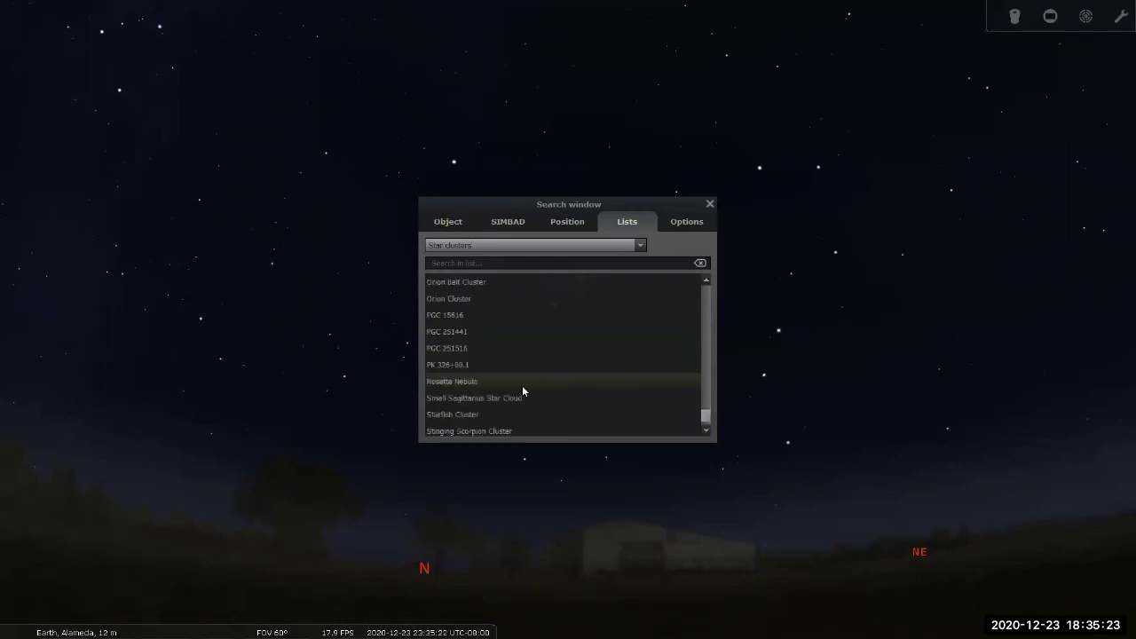
scroll(520, 390, "down", 2)
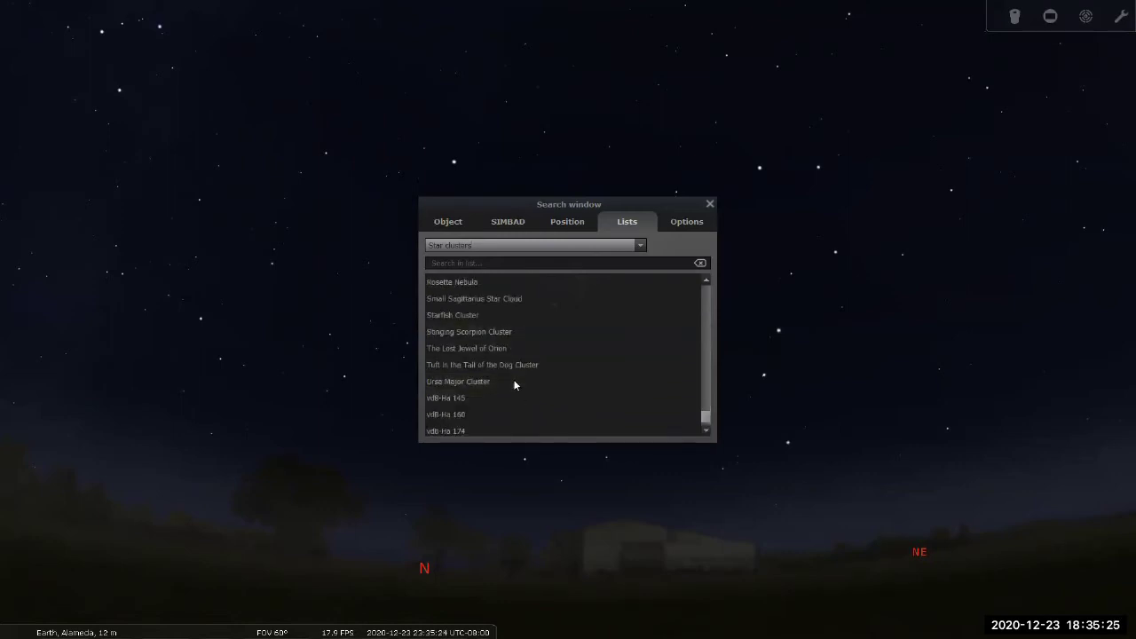
type("pl")
key("BackSpace")
key("BackSpace")
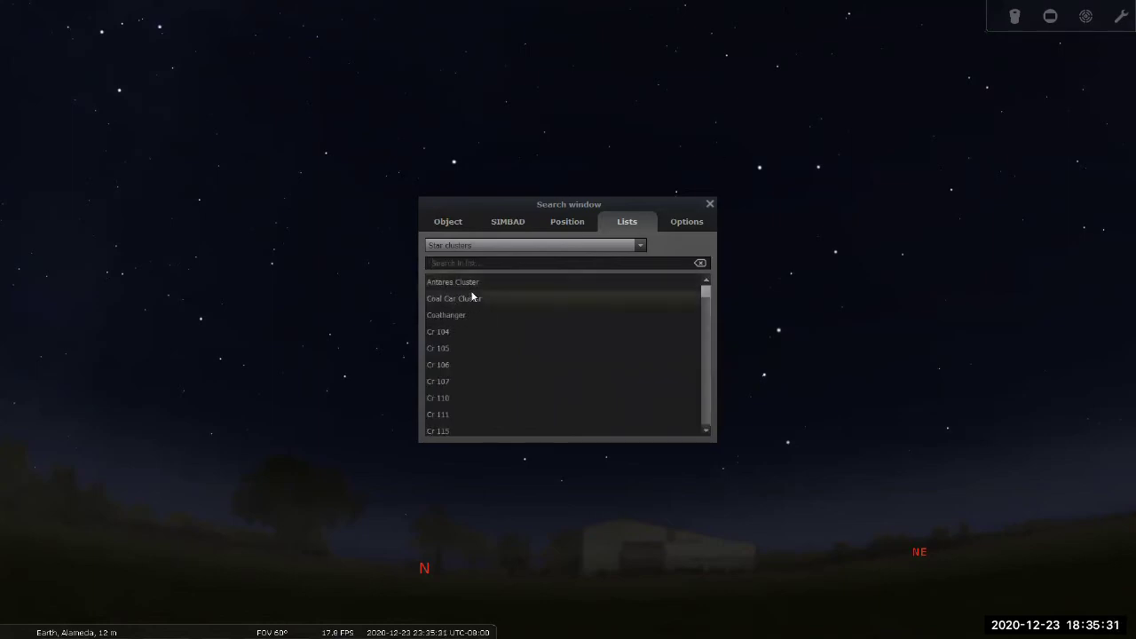
- Locate the Antares Cluster from the star cluster list and hide the ground so the sky below the horizon shows
left_click(473, 284)
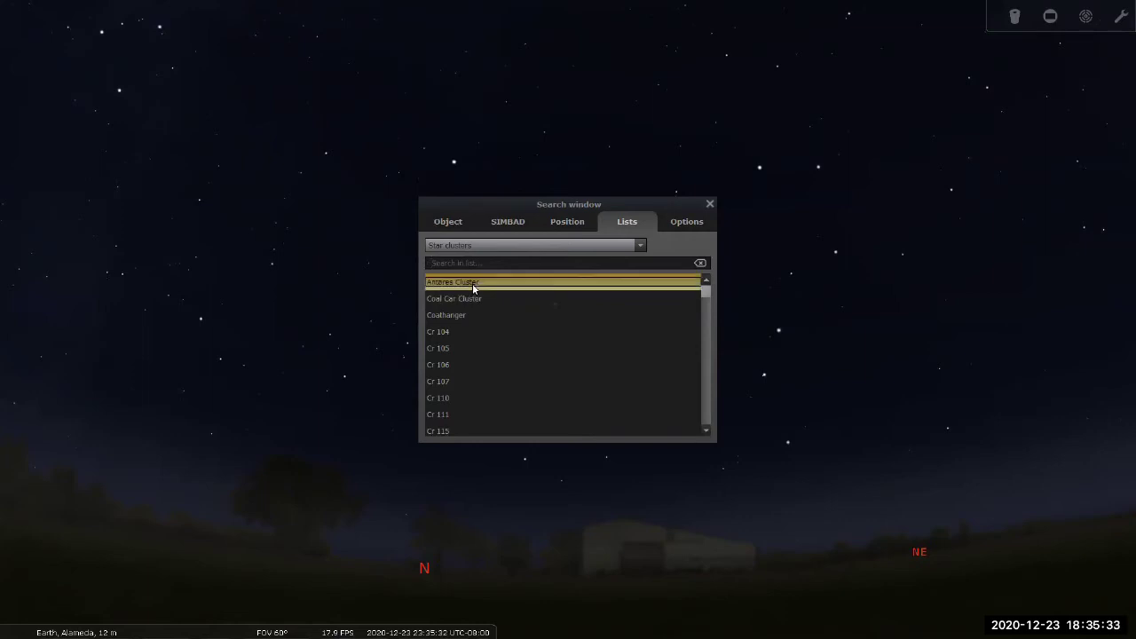
double_click(472, 285)
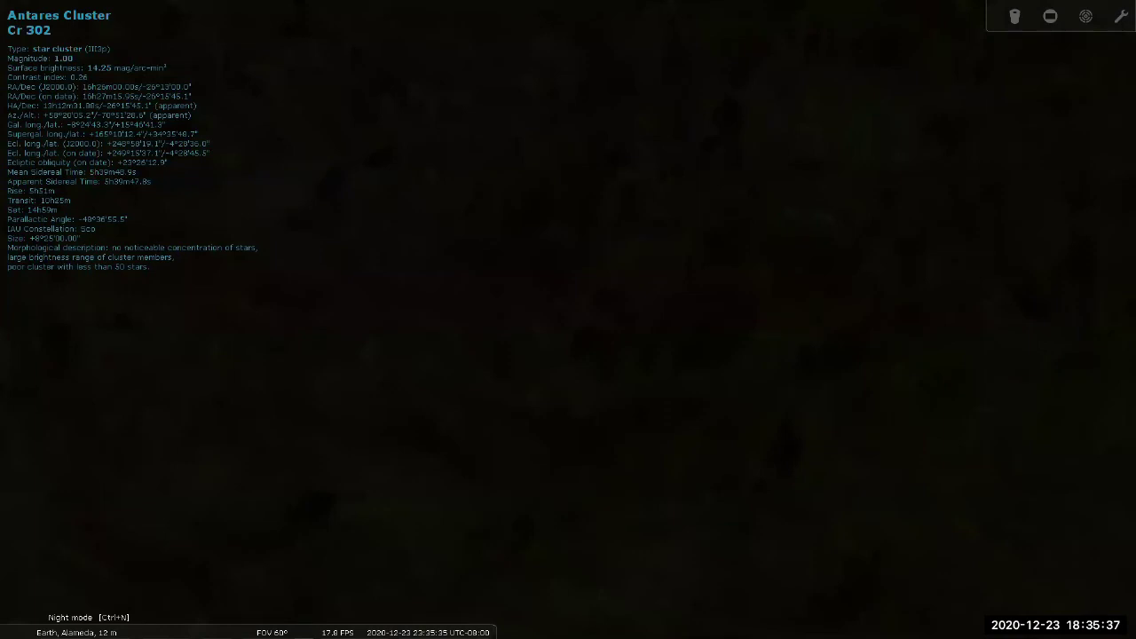
mouse_move(83, 626)
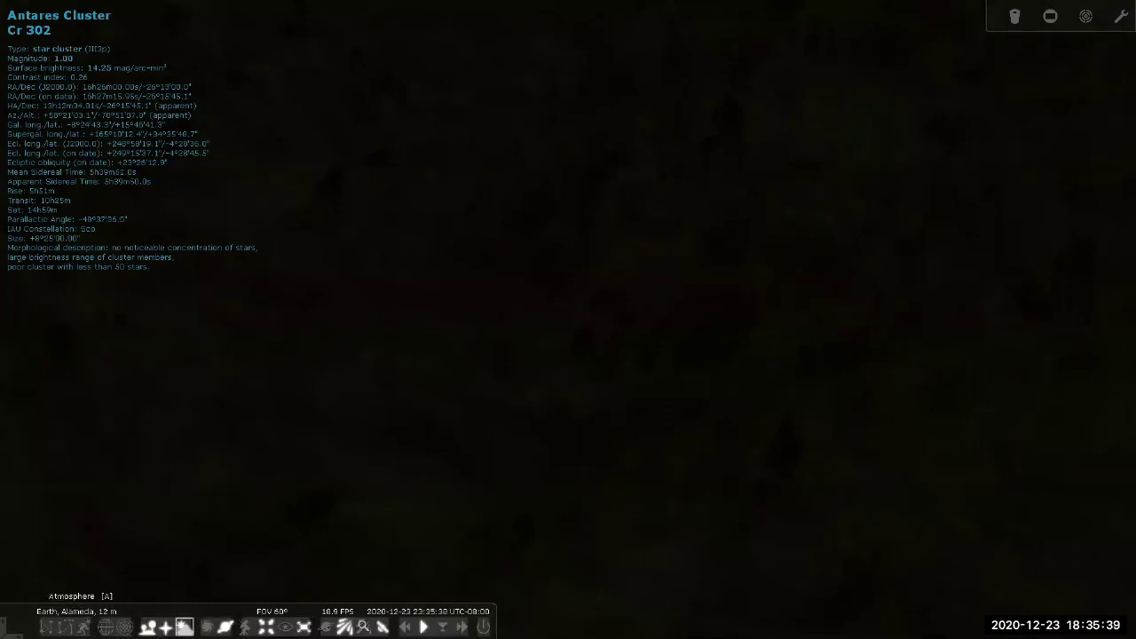
left_click(148, 626)
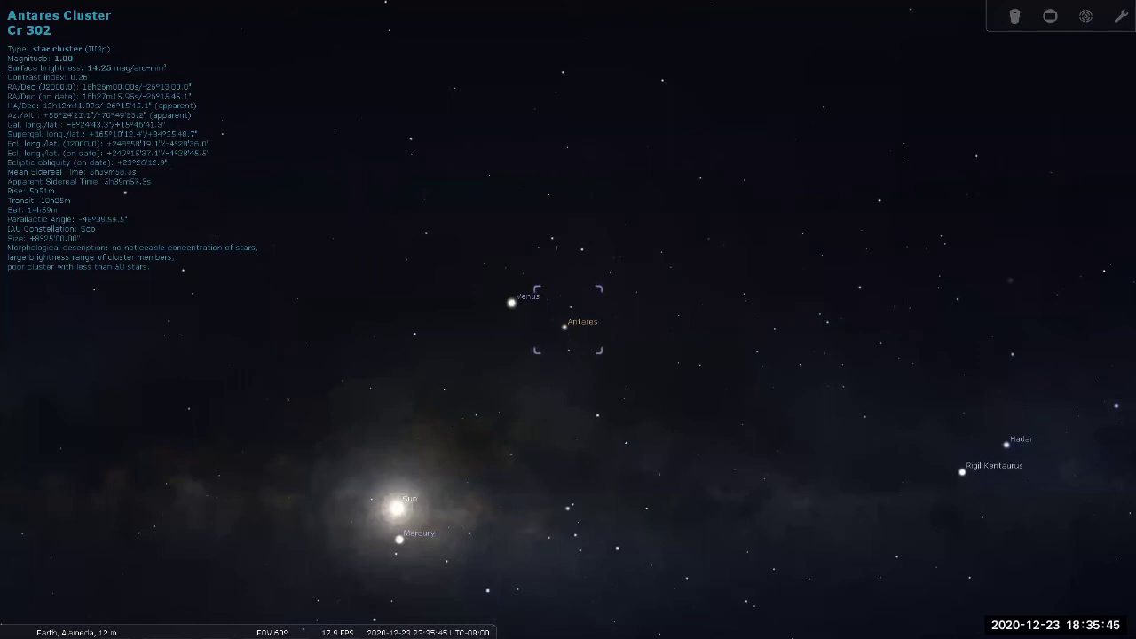
- Show the constellation lines and constellation labels in the sky around the Antares Cluster
left_click(46, 627)
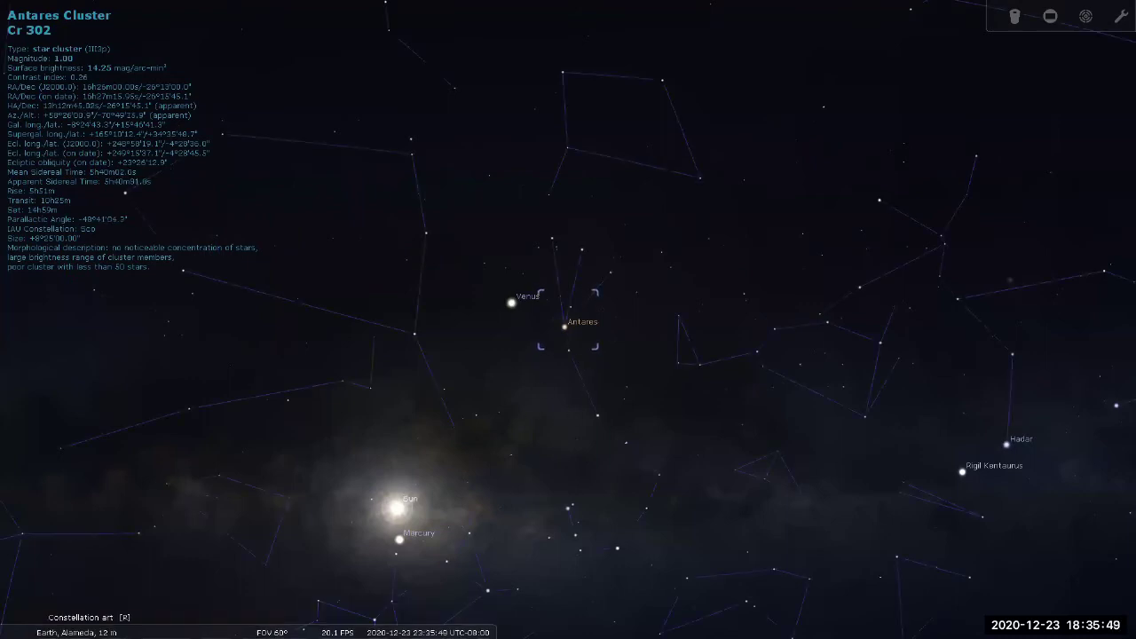
mouse_move(64, 626)
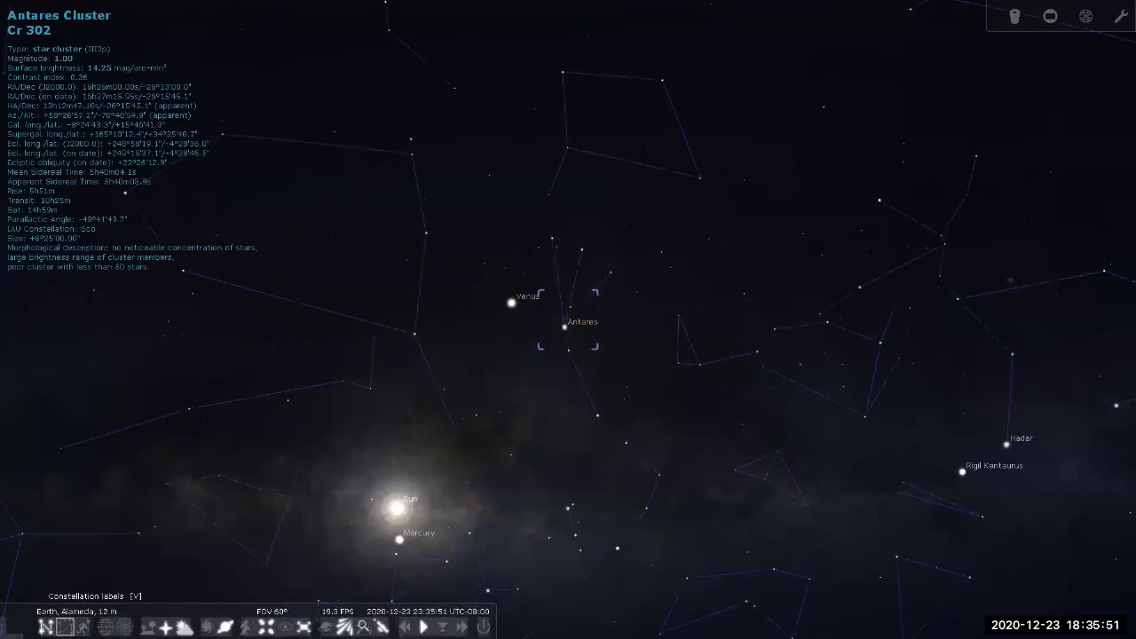
left_click(63, 627)
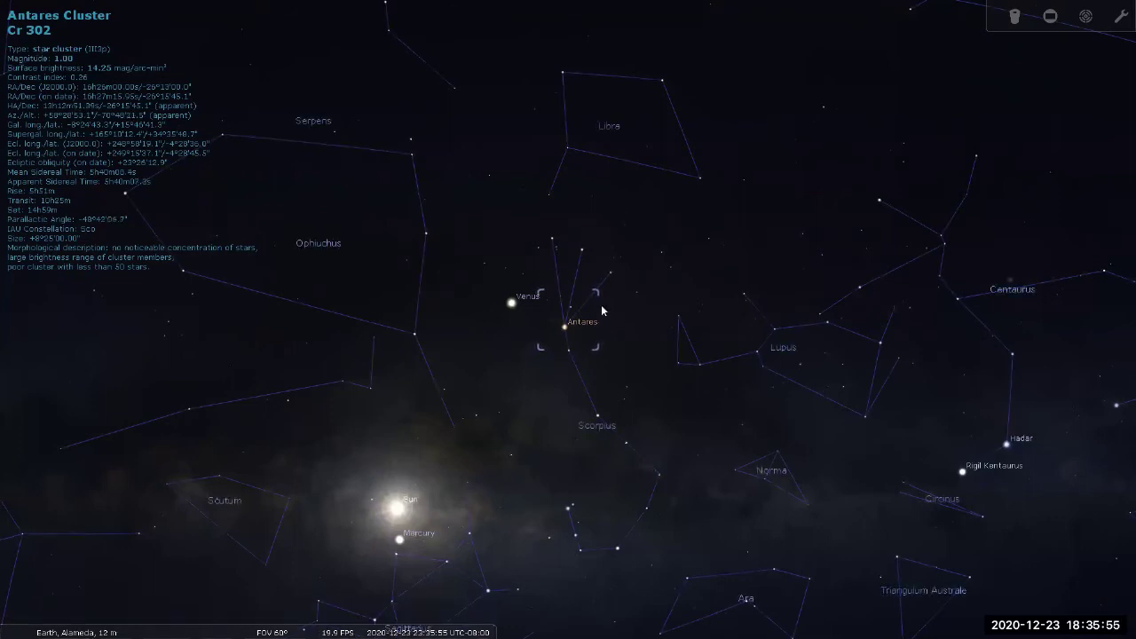
- Hide the constellation labels and the constellation lines, leaving only the stars around the Antares Cluster
mouse_move(45, 627)
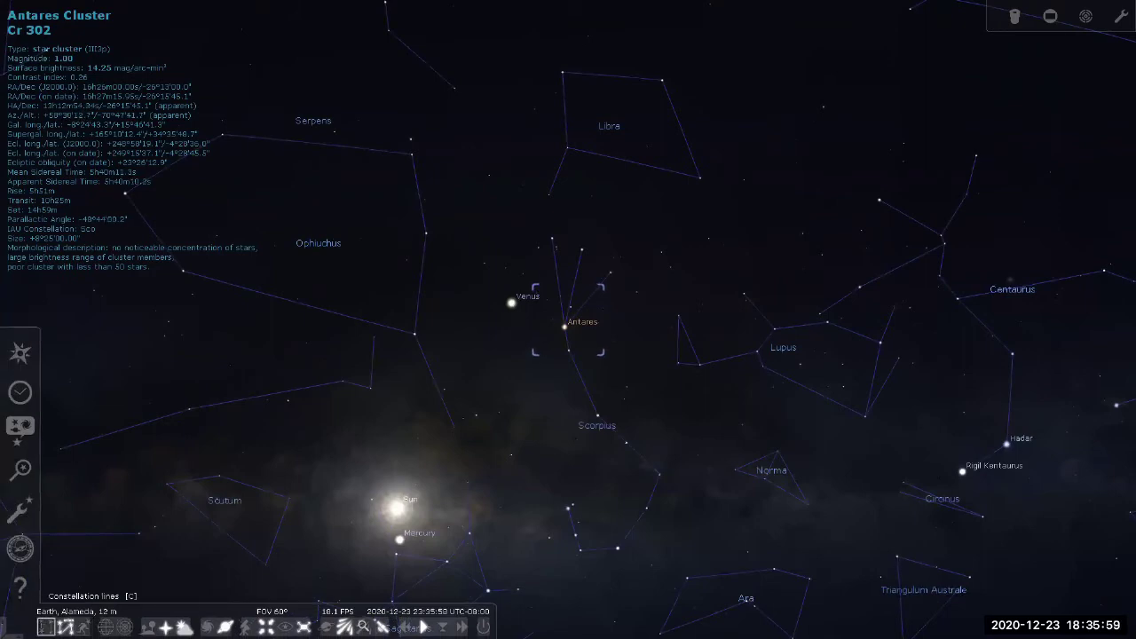
left_click(46, 626)
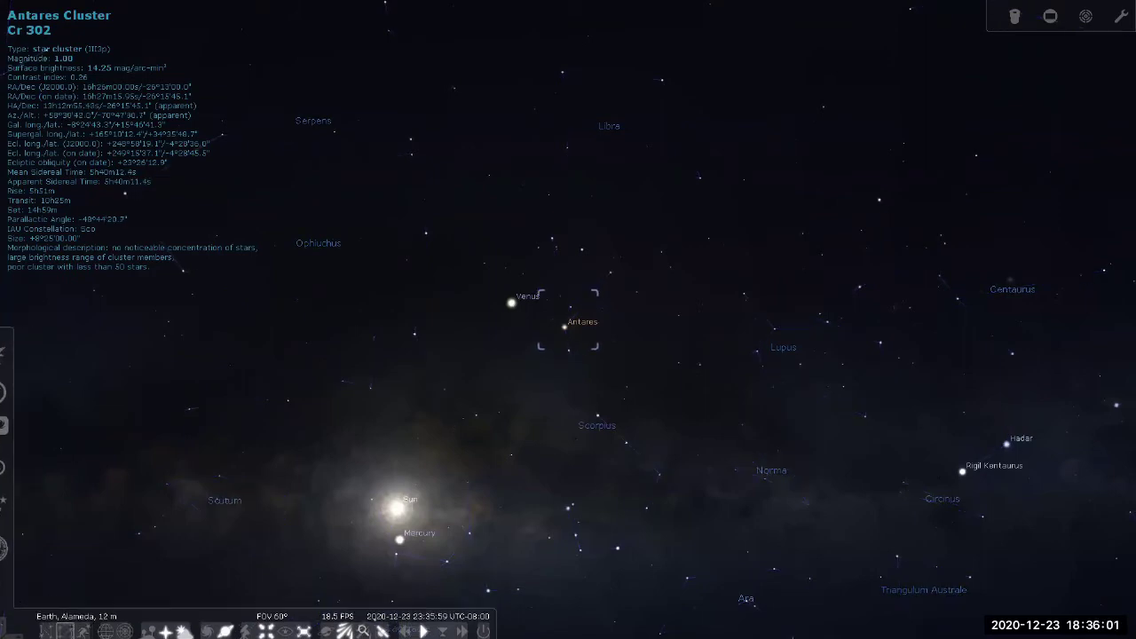
left_click(45, 626)
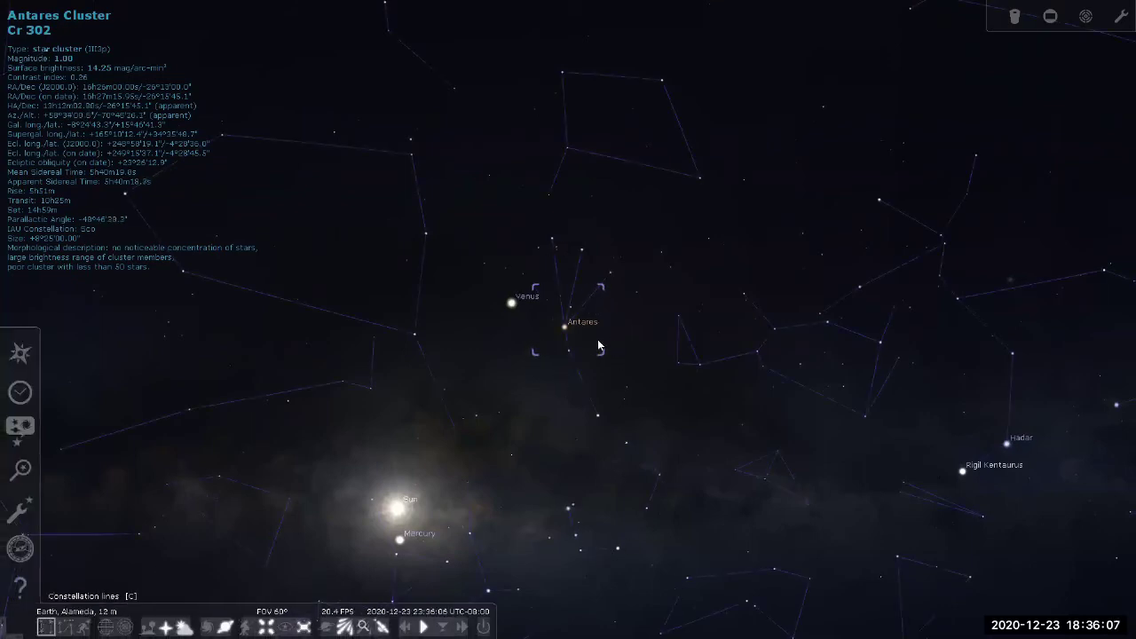
key("c")
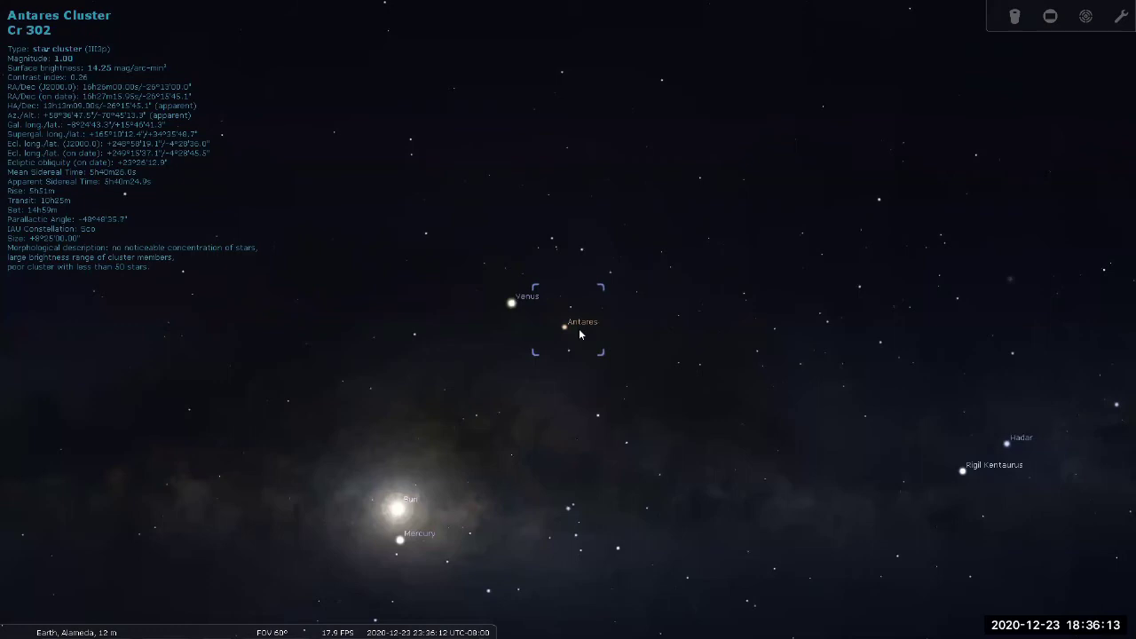
- Zoom in on the Antares Cluster to a field of view of about 5° and hide the atmosphere
scroll(579, 335, "up", 4)
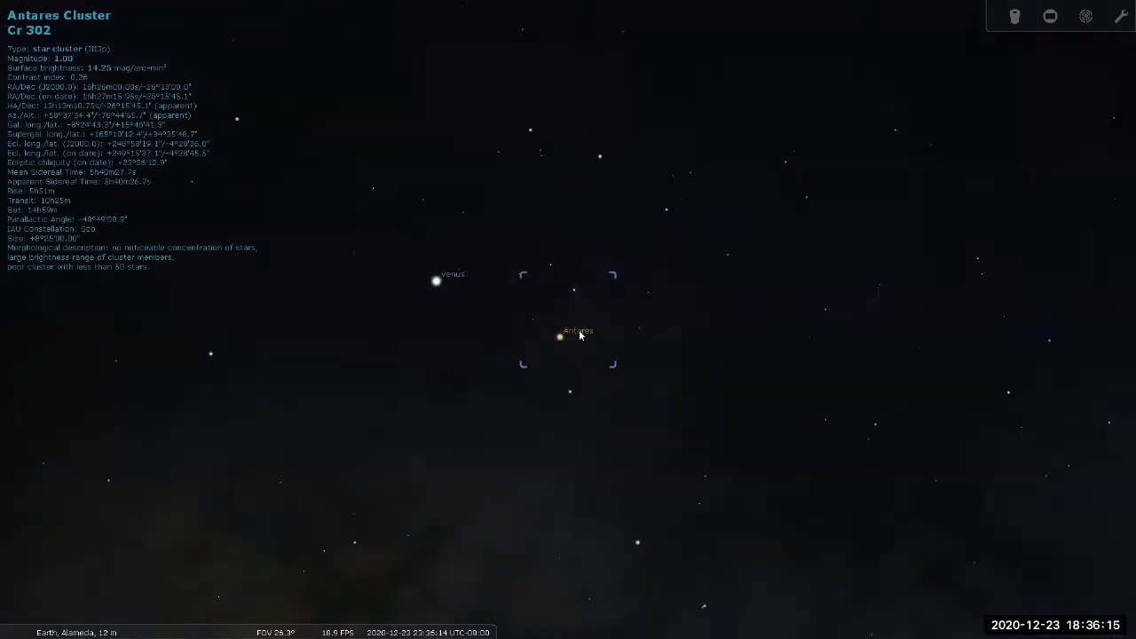
scroll(579, 335, "up", 3)
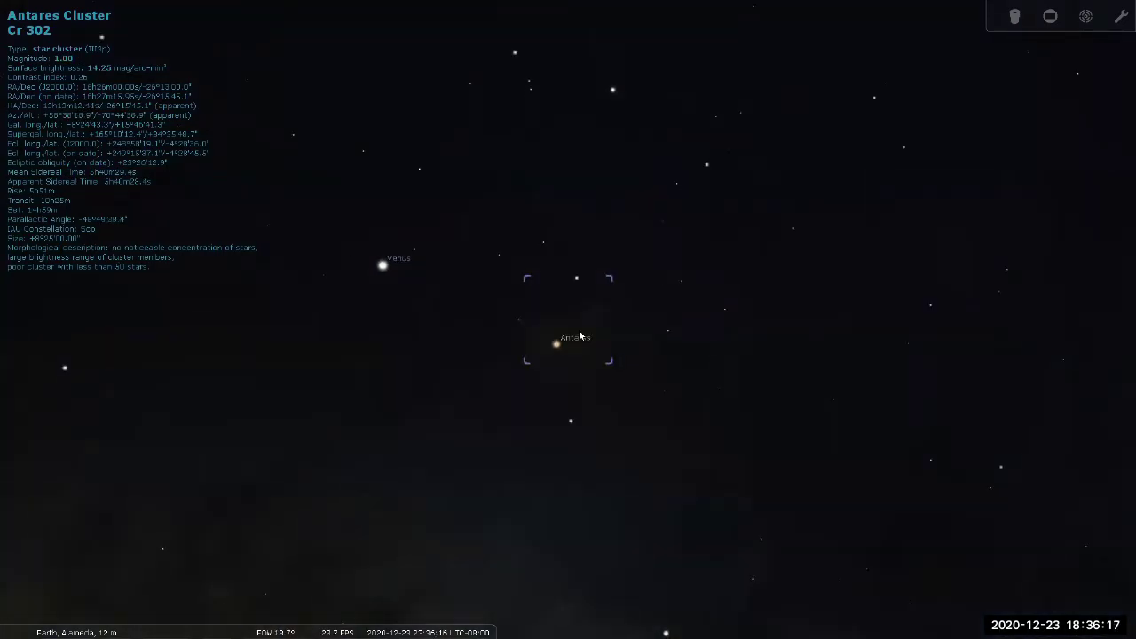
scroll(579, 334, "up", 3)
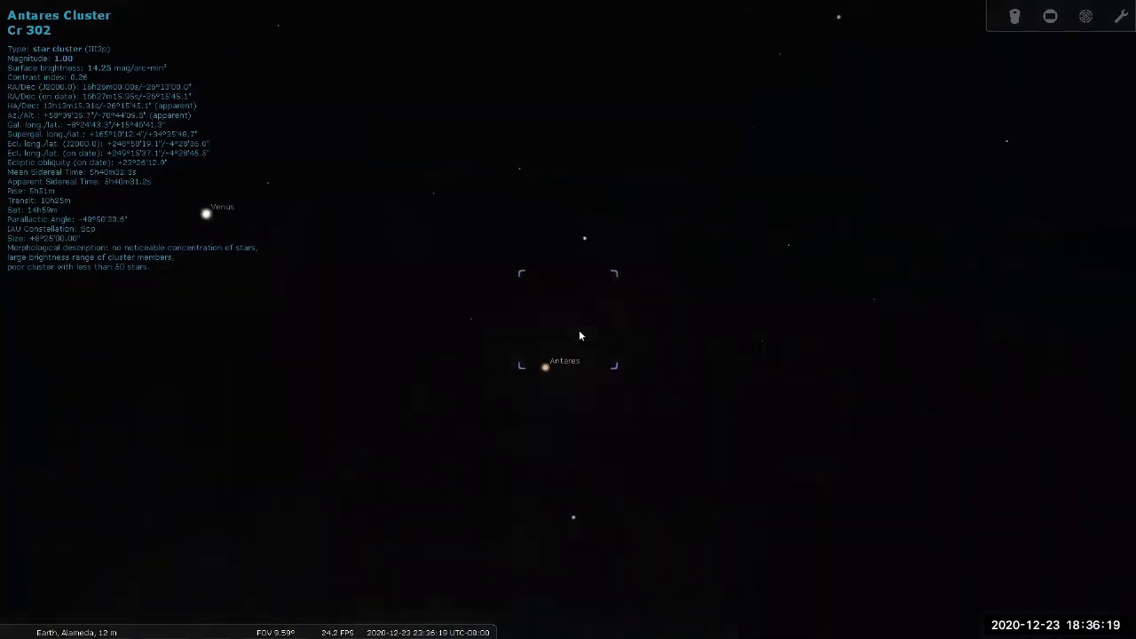
scroll(580, 335, "up", 3)
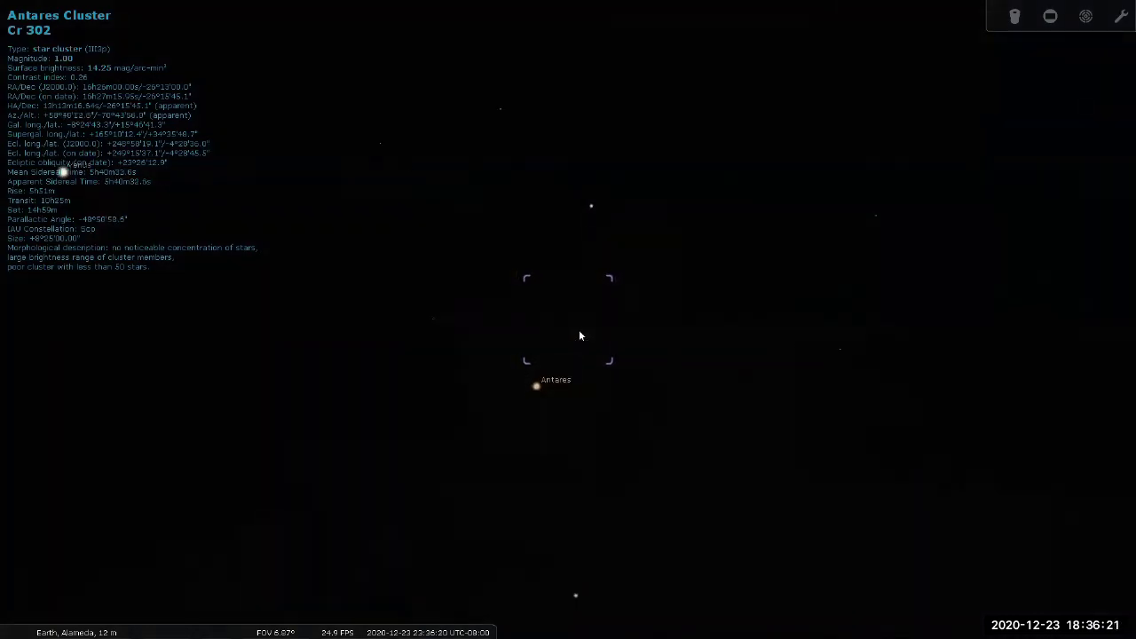
scroll(579, 335, "up", 1)
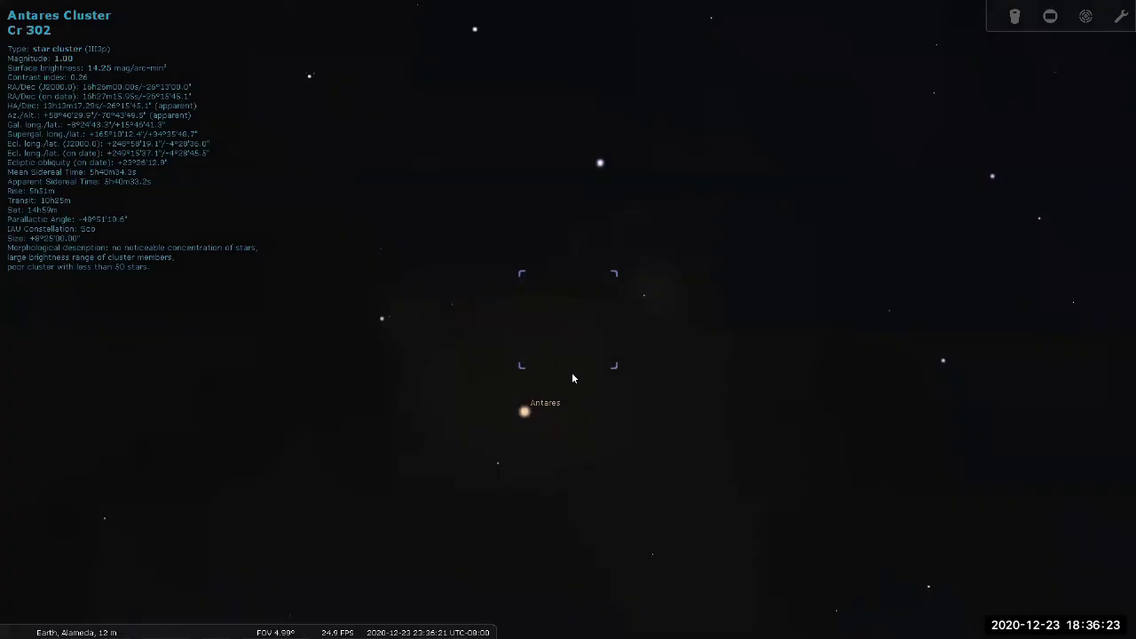
key("a")
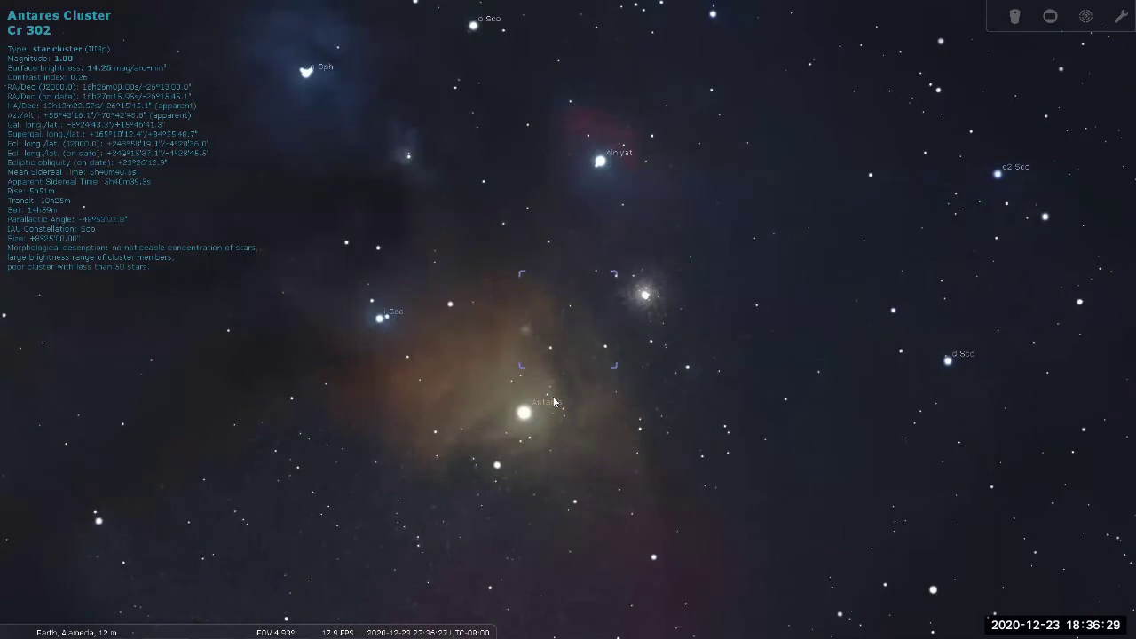
- Examine the nebula and the bright cluster beside Antares up close, return to a wide view and clear the selection
scroll(553, 402, "up", 2)
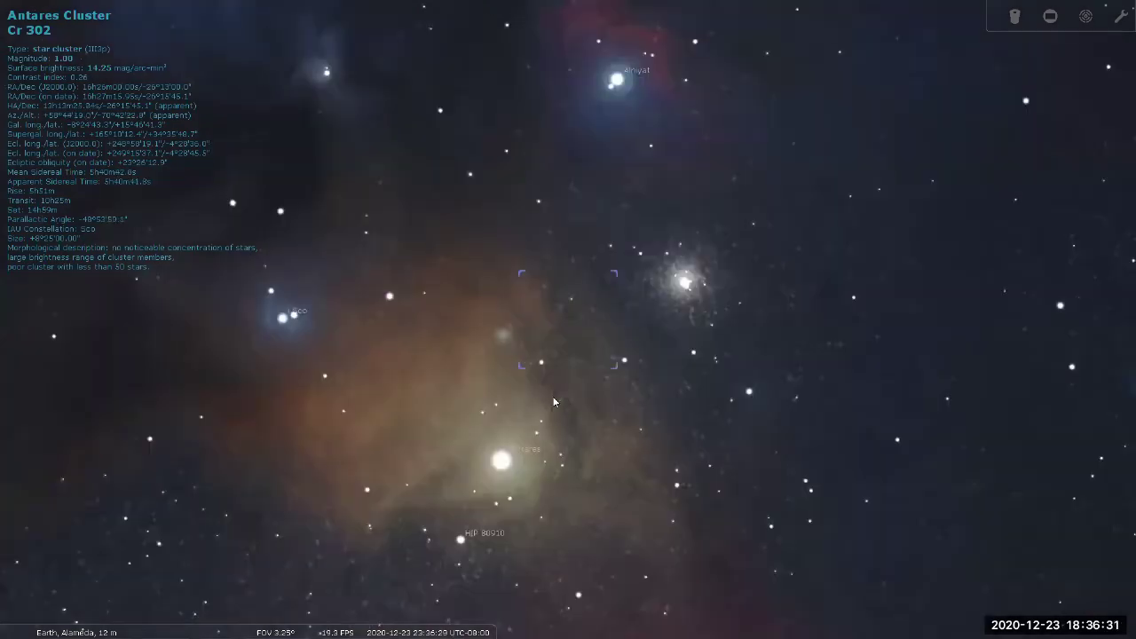
scroll(553, 402, "up", 1)
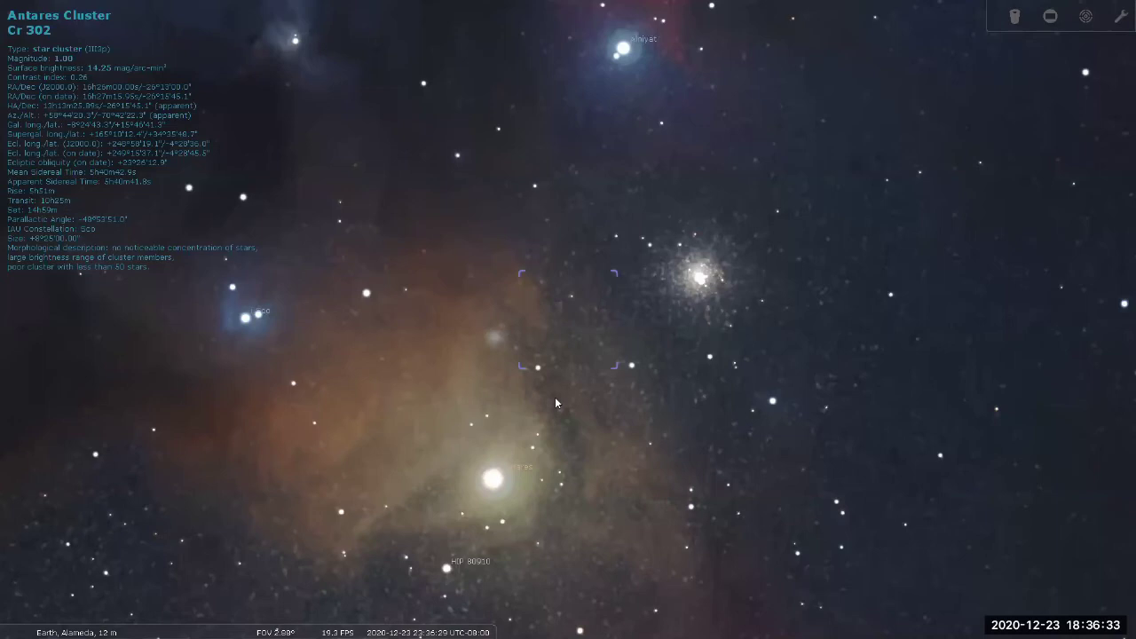
scroll(555, 403, "up", 1)
scroll(722, 280, "up", 3)
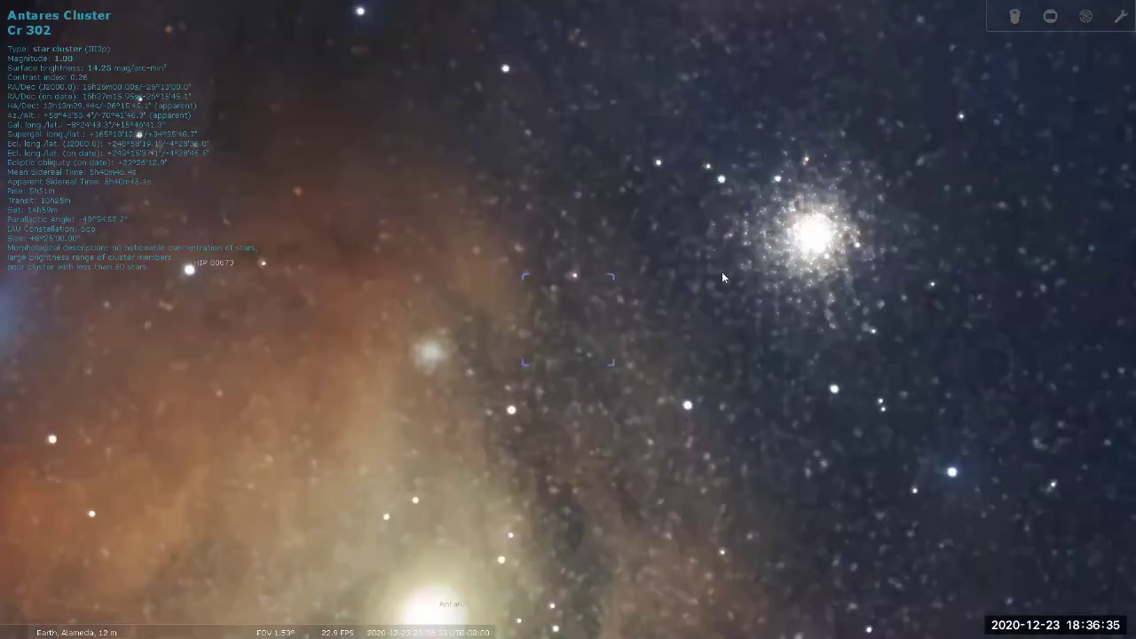
scroll(723, 273, "down", 3)
left_click(723, 273)
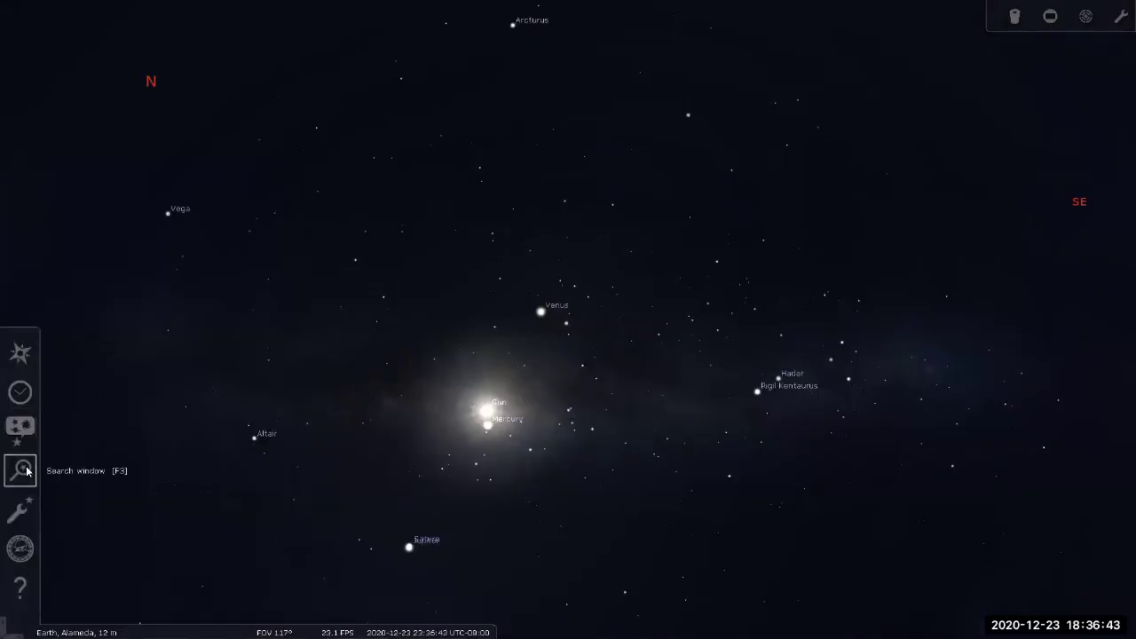
- Reopen the object search lists and browse the star clusters from the Antares Cluster into the NGC entries
left_click(20, 471)
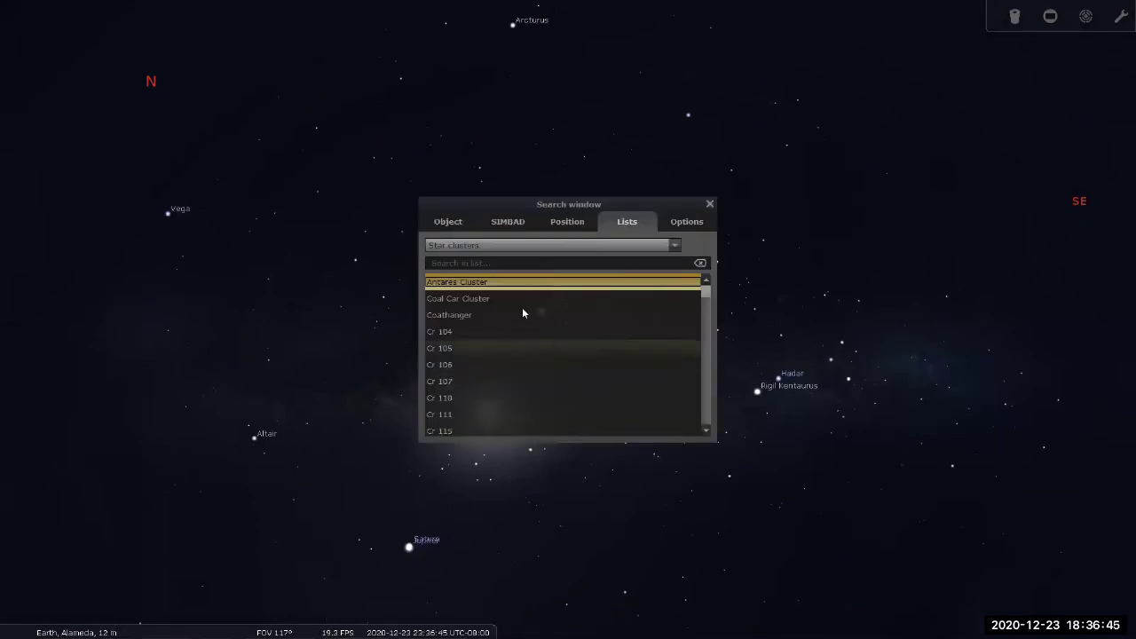
scroll(520, 306, "down", 20)
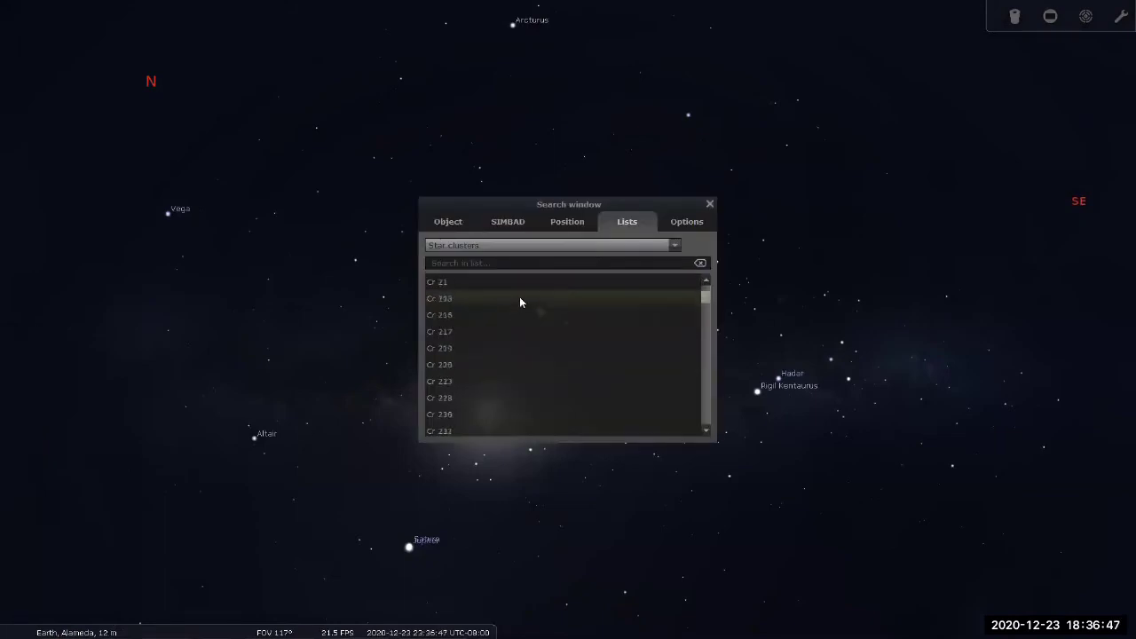
scroll(476, 363, "down", 15)
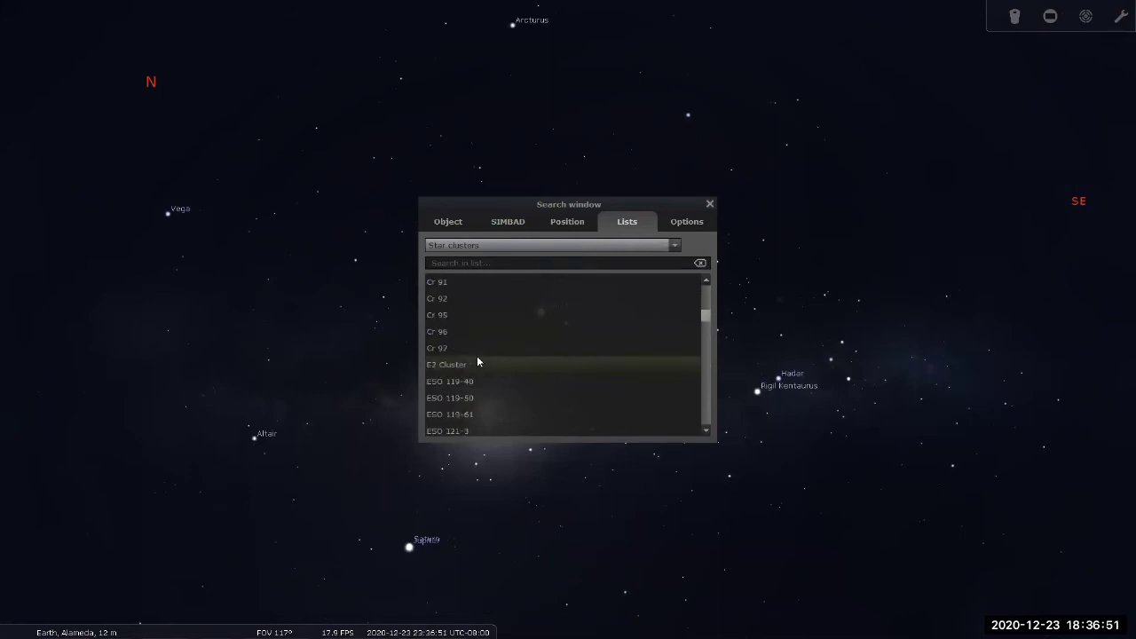
scroll(477, 355, "down", 20)
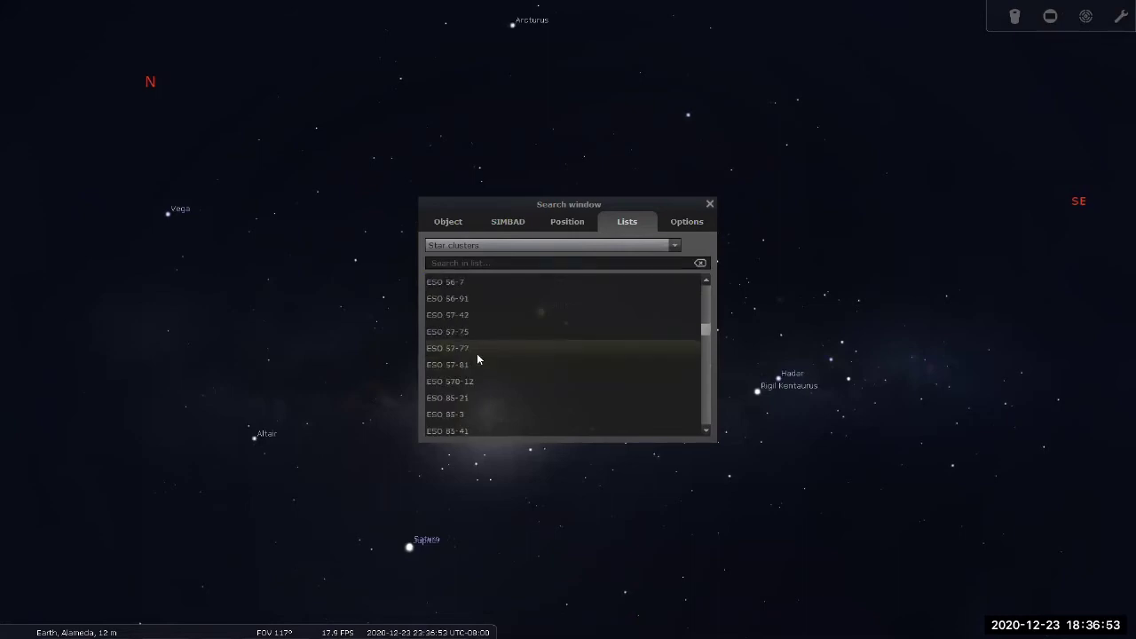
scroll(477, 356, "down", 3)
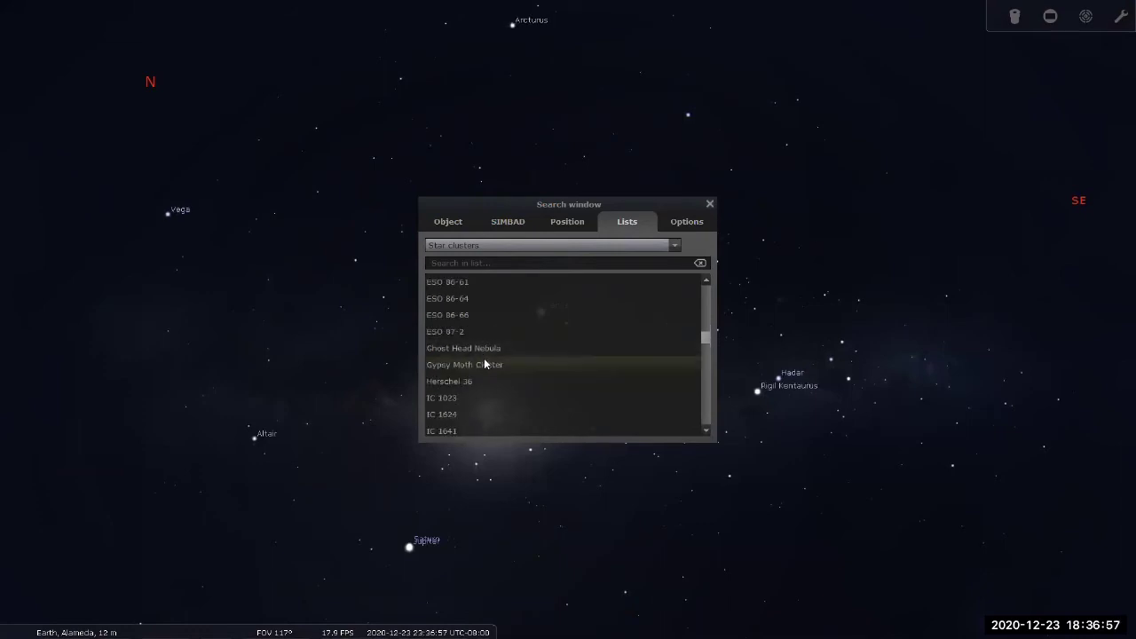
scroll(485, 364, "down", 3)
scroll(485, 364, "down", 3)
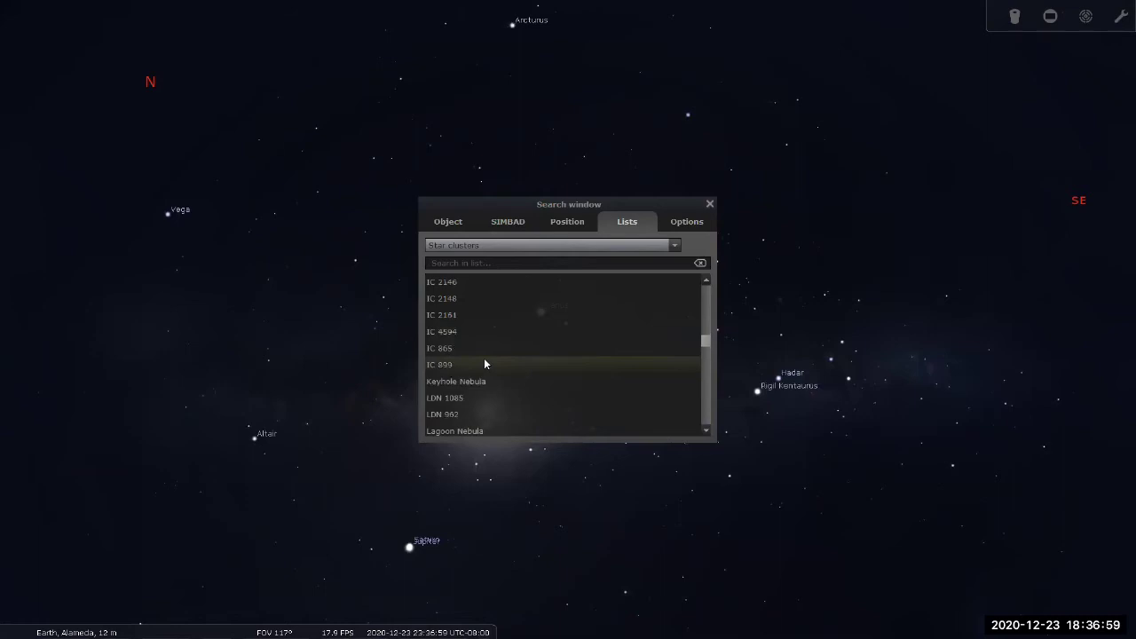
scroll(490, 339, "down", 6)
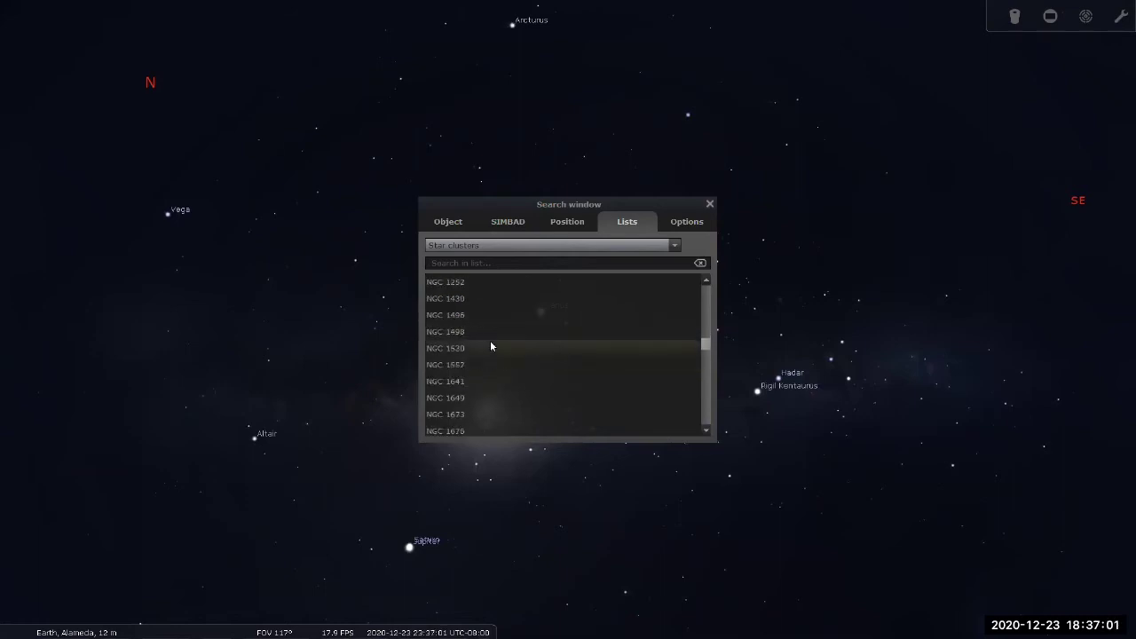
scroll(499, 363, "down", 5)
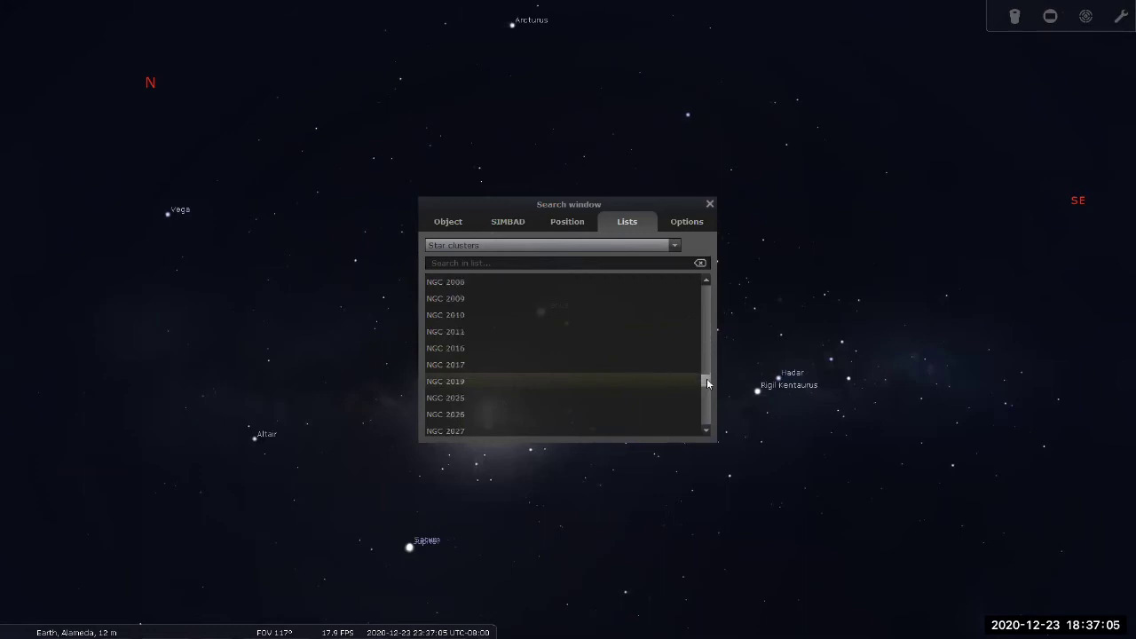
- Look through the last entries of the star cluster list, back up to the Orion Cluster and the final NGC entries
left_click_drag(705, 381, 705, 432)
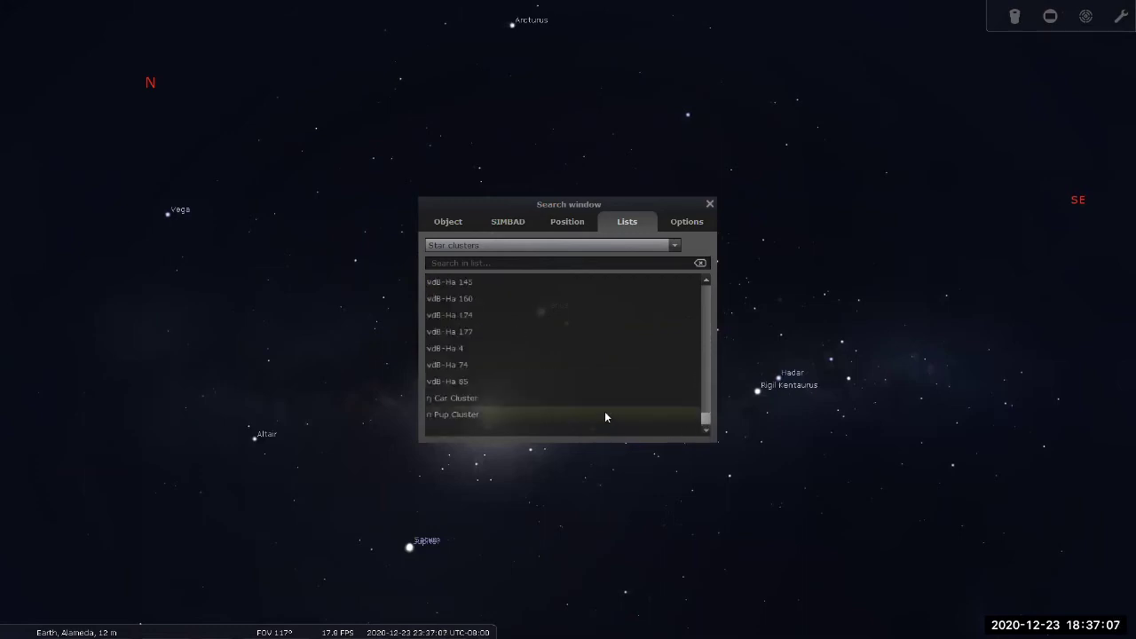
scroll(606, 411, "up", 3)
scroll(605, 412, "down", 1)
scroll(604, 415, "up", 1)
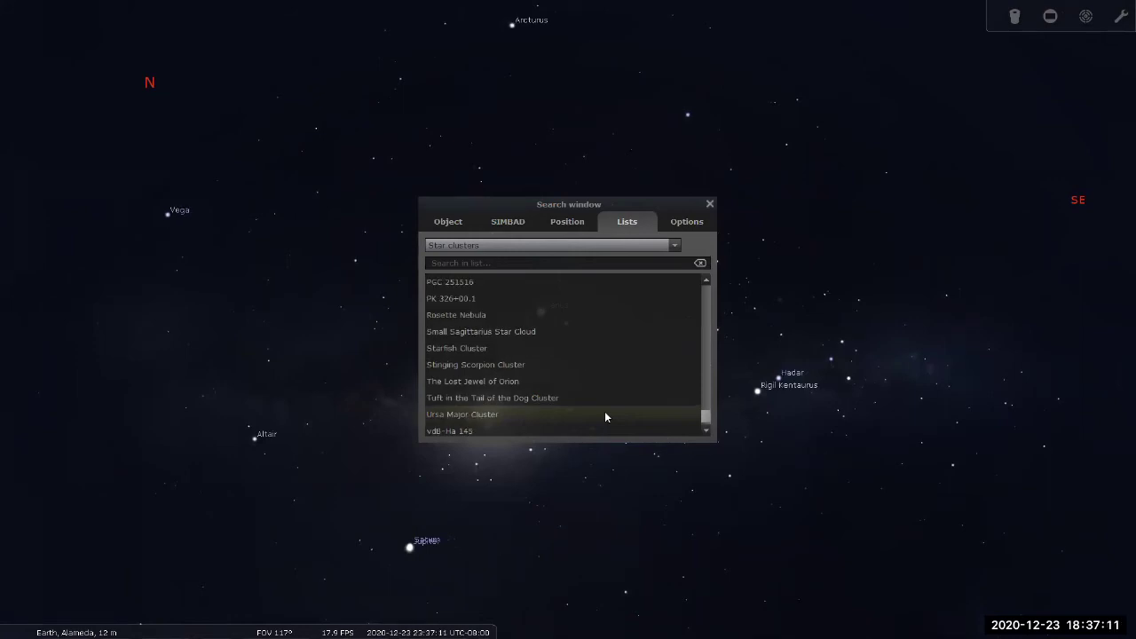
scroll(605, 416, "up", 1)
scroll(604, 415, "up", 1)
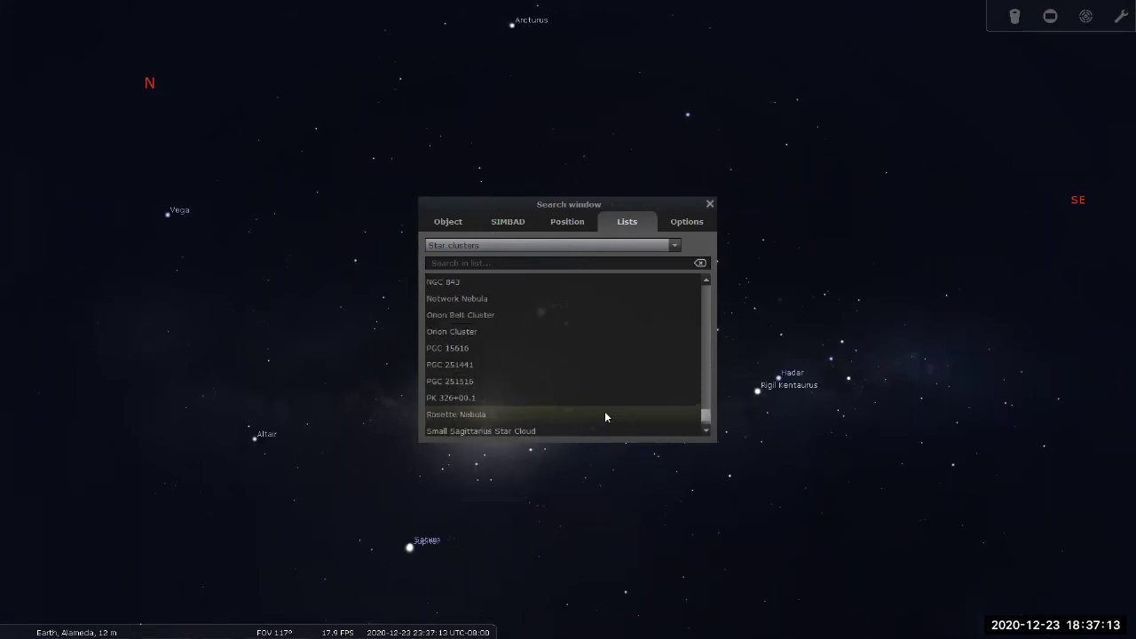
scroll(594, 411, "up", 1)
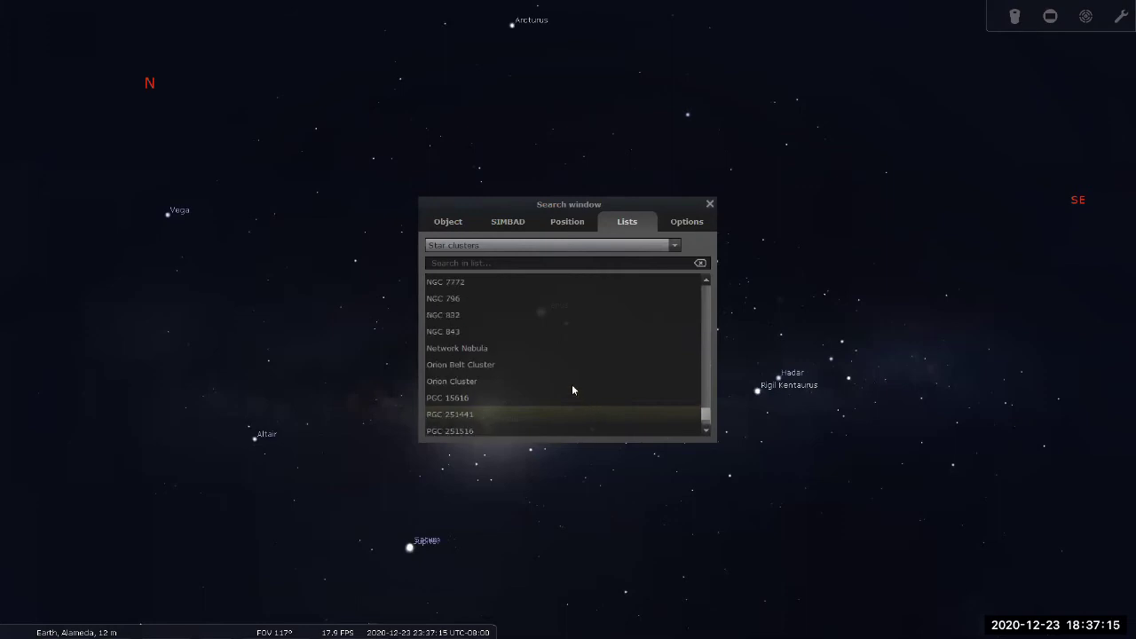
scroll(568, 385, "down", 1)
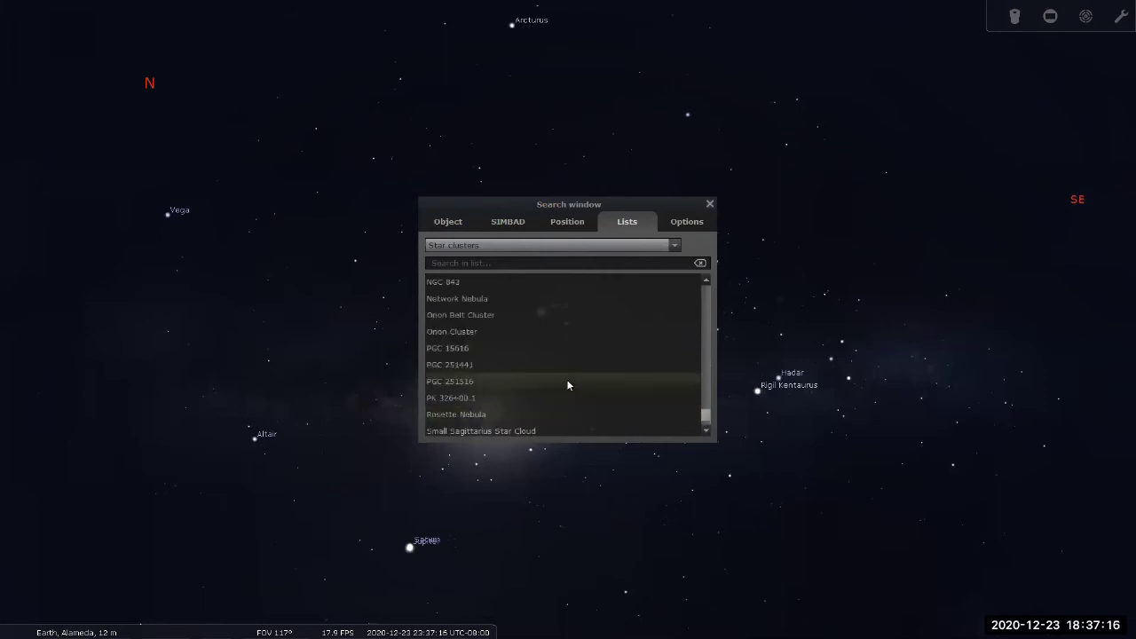
- Look through the object categories down to the van den Bergh catalogues and back up to the globular star clusters
left_click(675, 245)
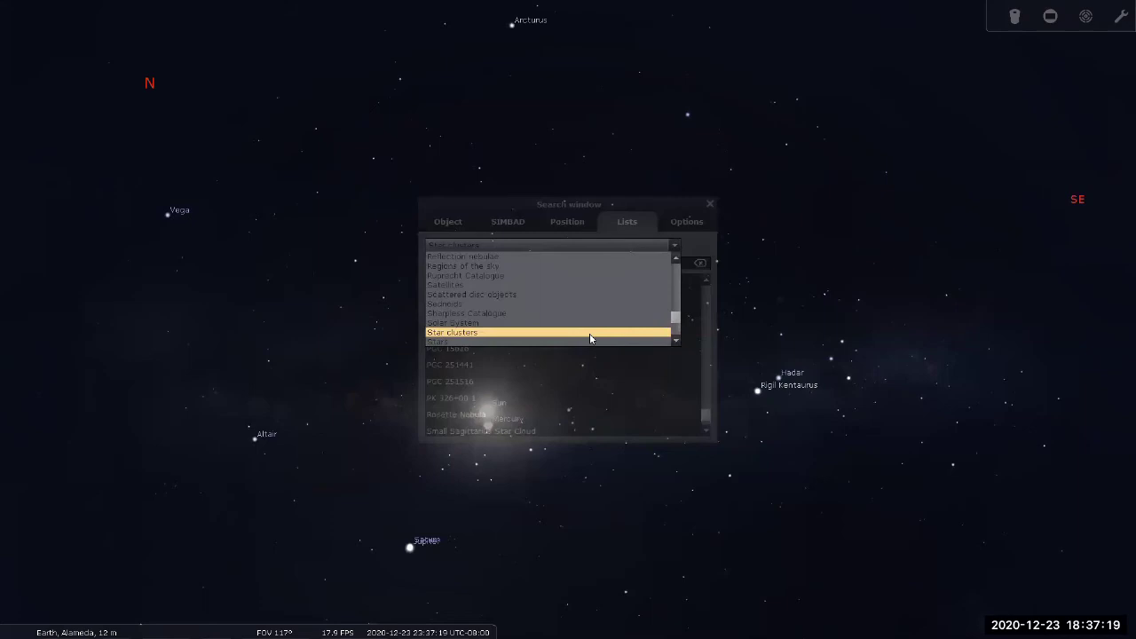
scroll(591, 335, "down", 1)
scroll(590, 338, "down", 3)
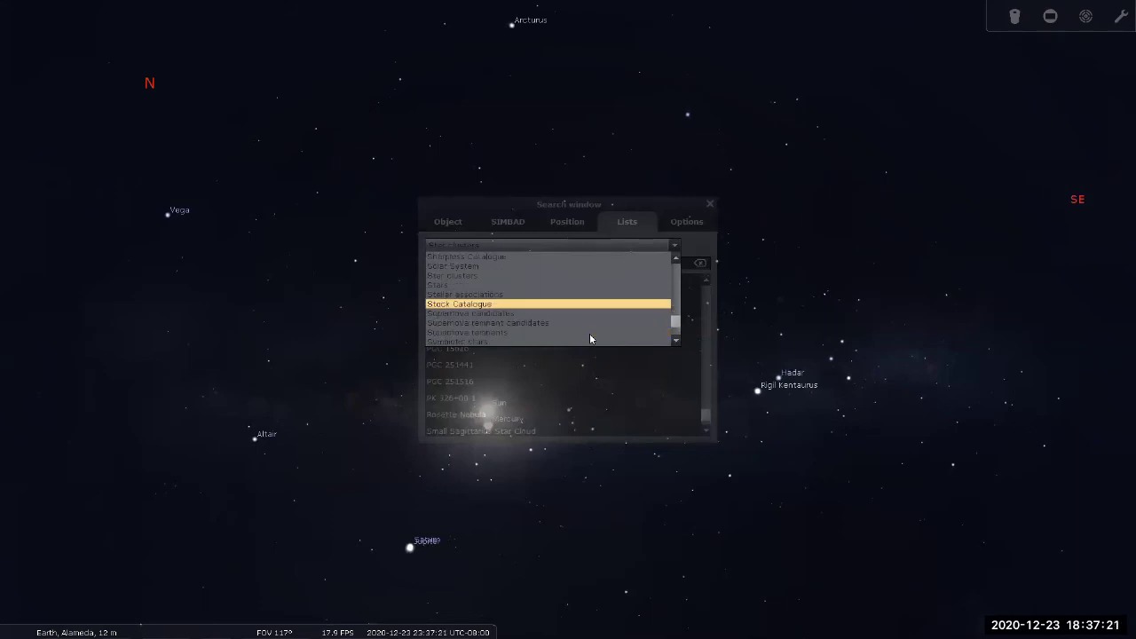
scroll(590, 337, "down", 1)
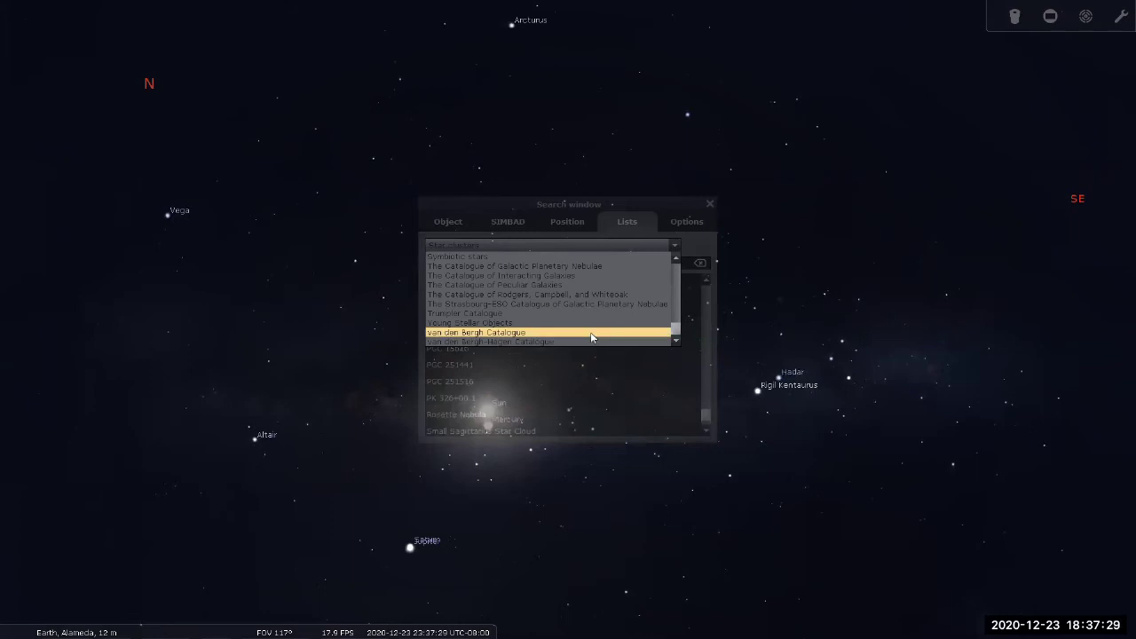
scroll(585, 327, "up", 1)
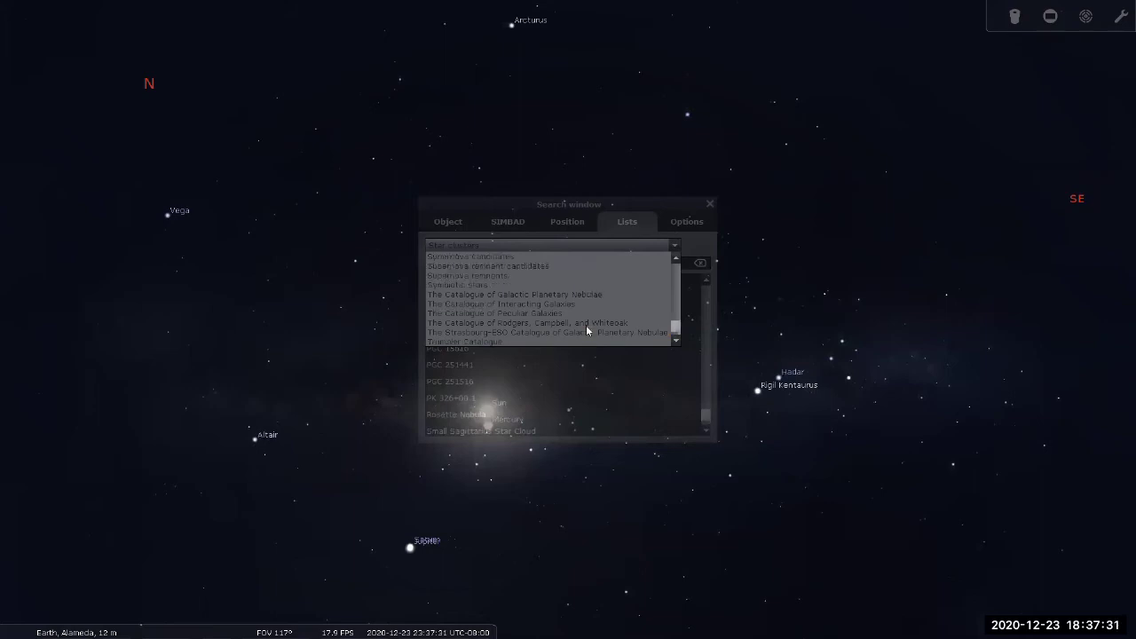
scroll(557, 303, "up", 2)
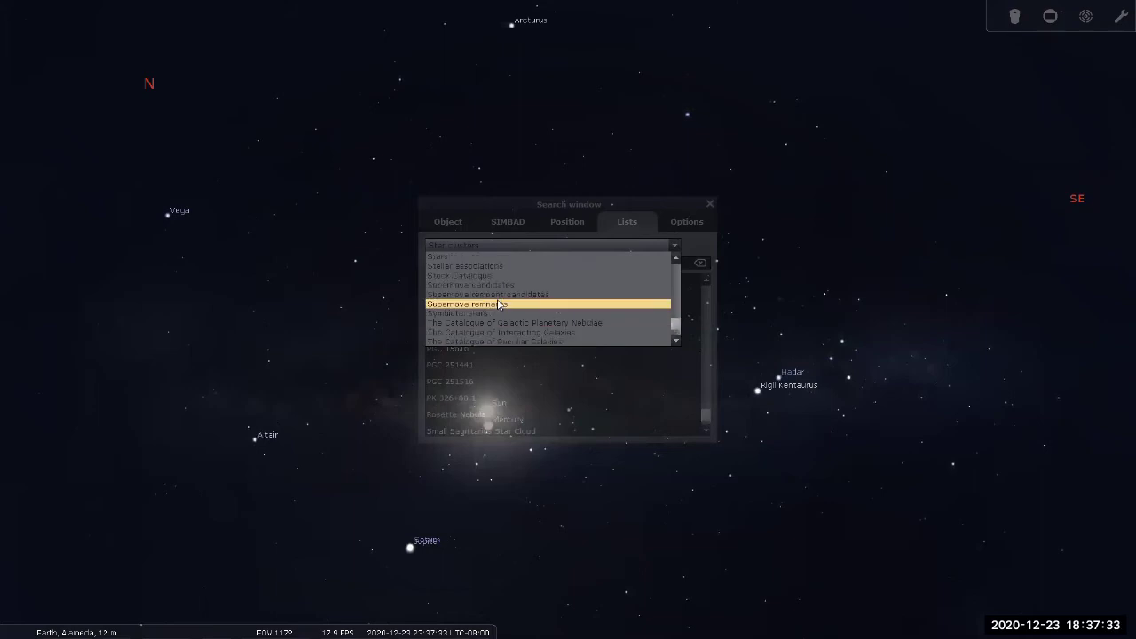
scroll(497, 303, "up", 1)
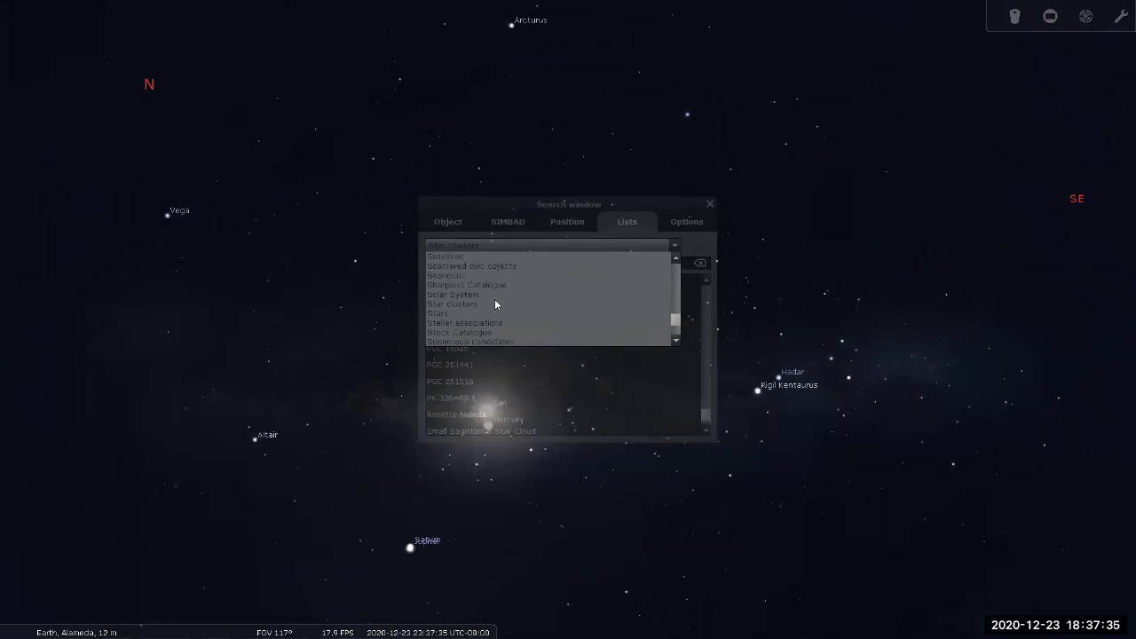
scroll(495, 304, "up", 2)
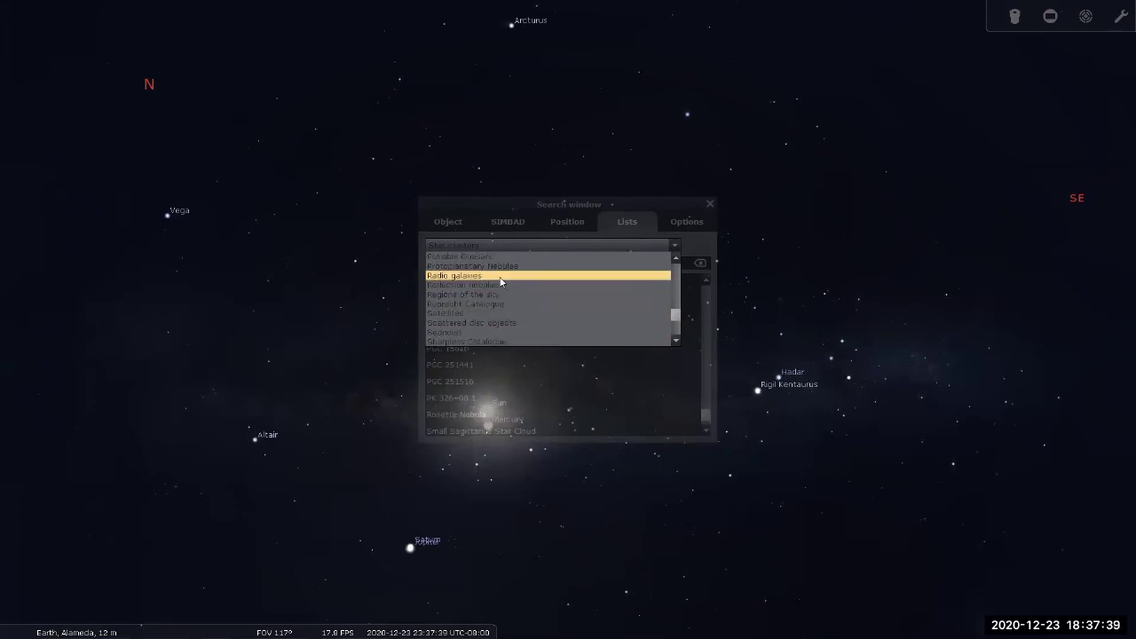
scroll(497, 293, "up", 2)
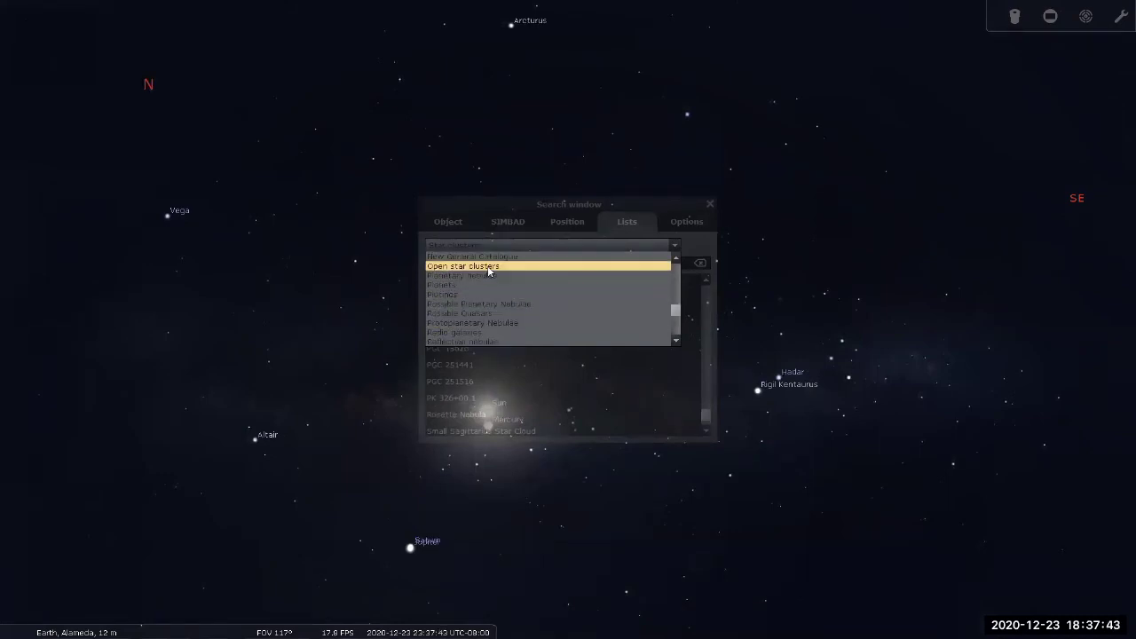
scroll(497, 284, "up", 1)
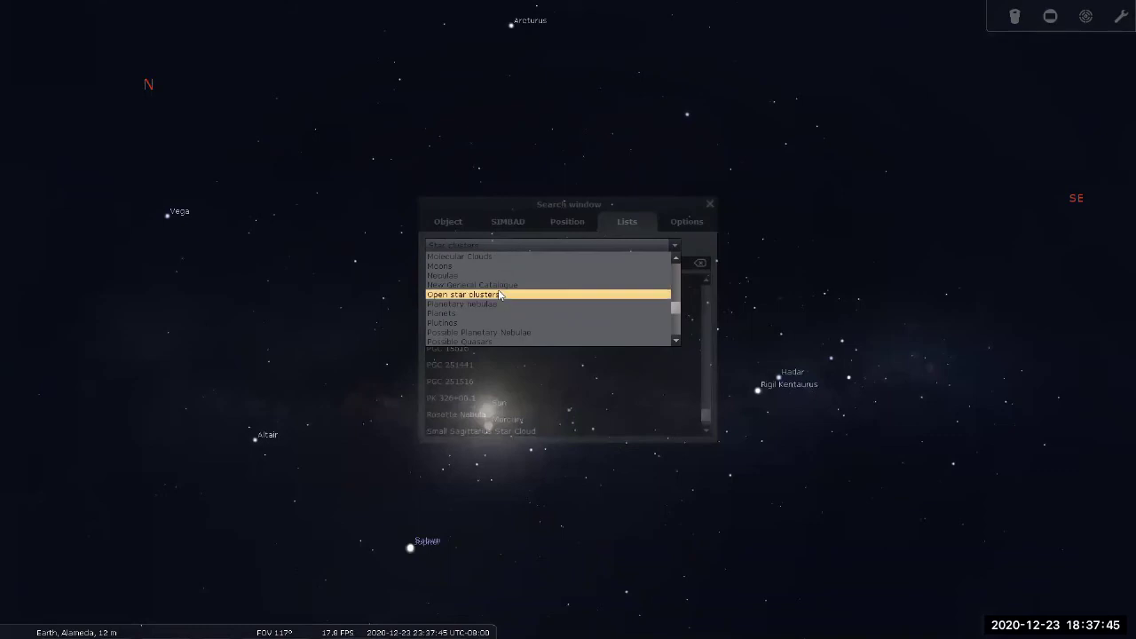
scroll(502, 295, "up", 1)
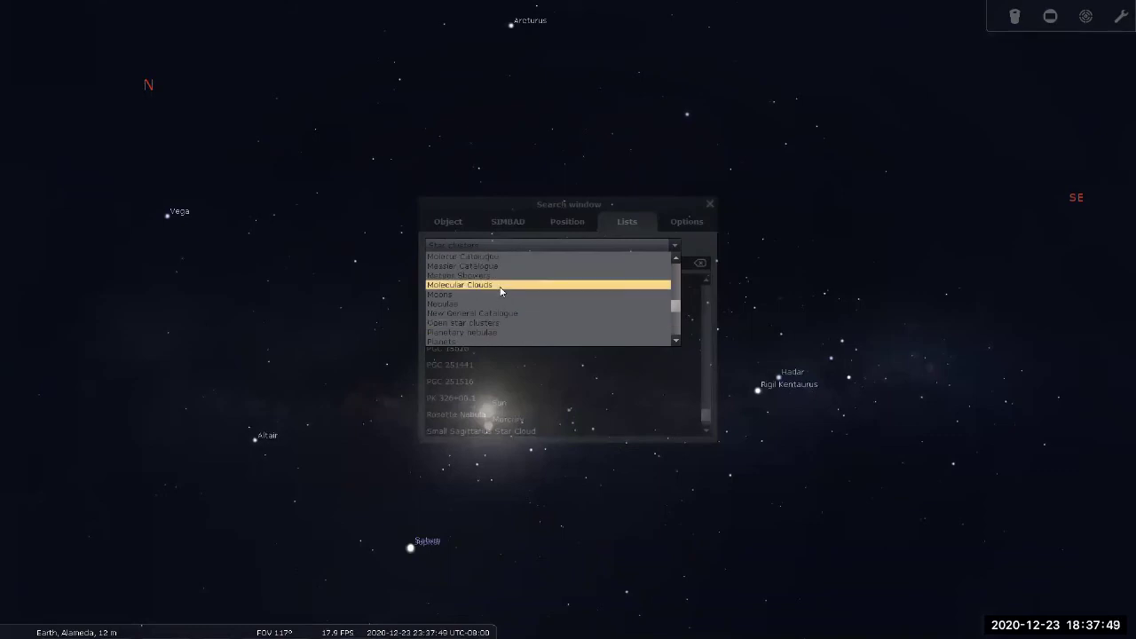
scroll(501, 290, "up", 1)
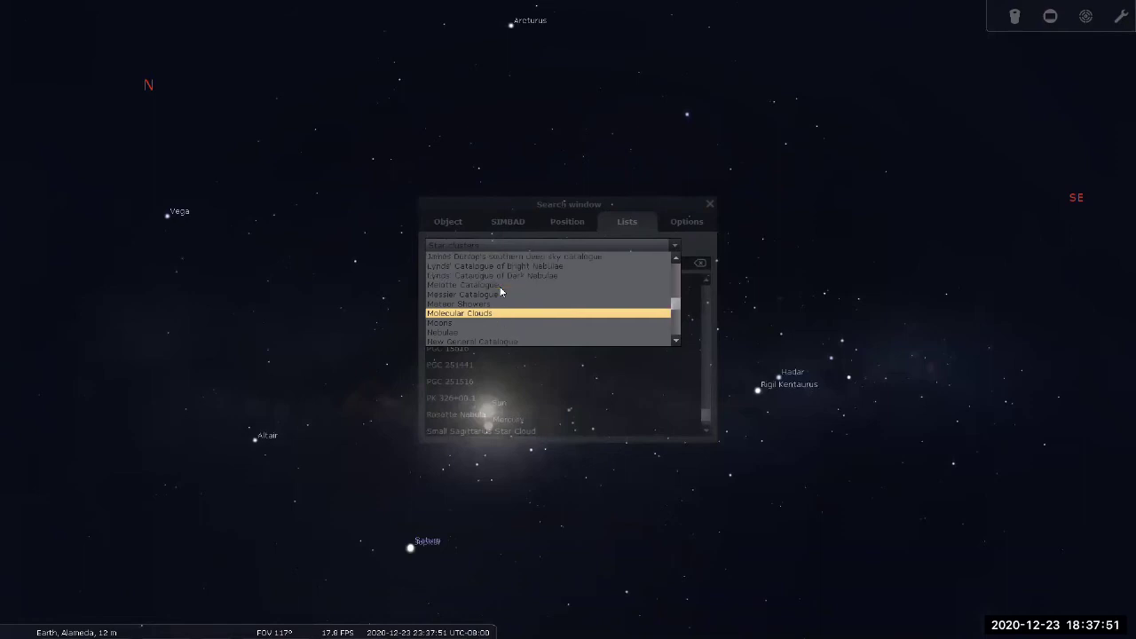
scroll(500, 291, "up", 1)
scroll(500, 291, "up", 1)
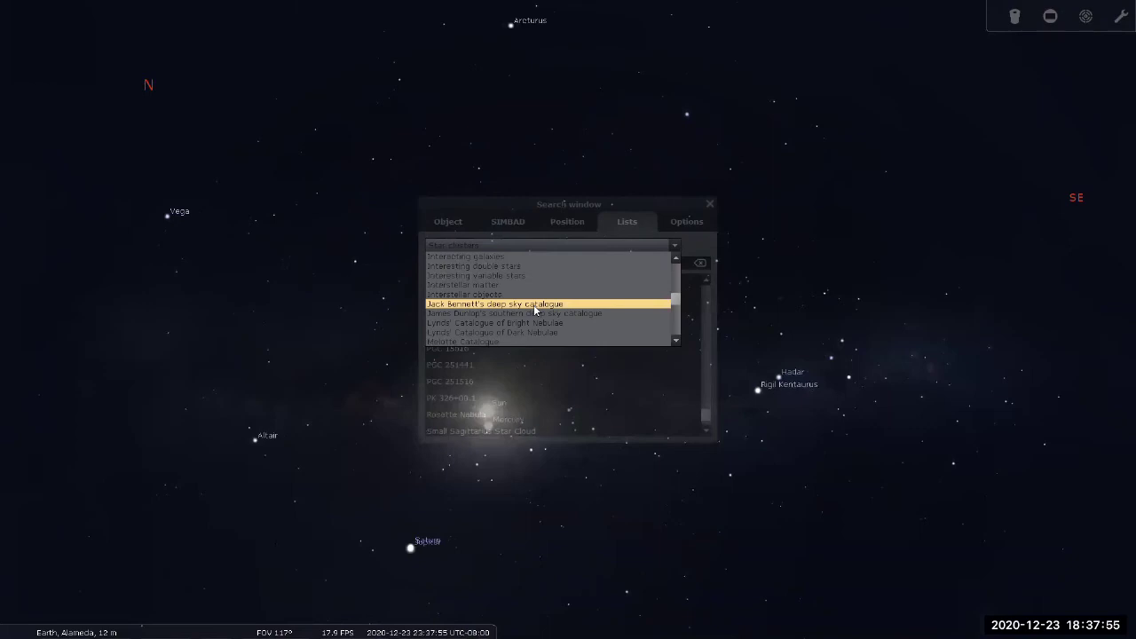
scroll(533, 304, "up", 3)
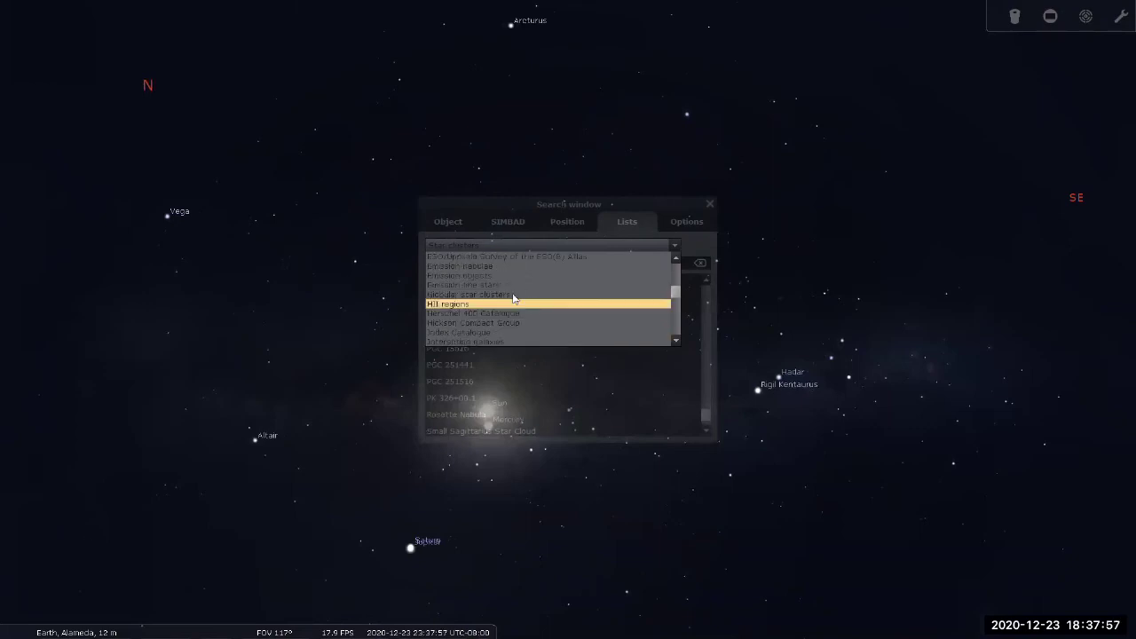
- List the globular star clusters and centre the sky on the Crab Globular Cluster from the start of the list
left_click(511, 294)
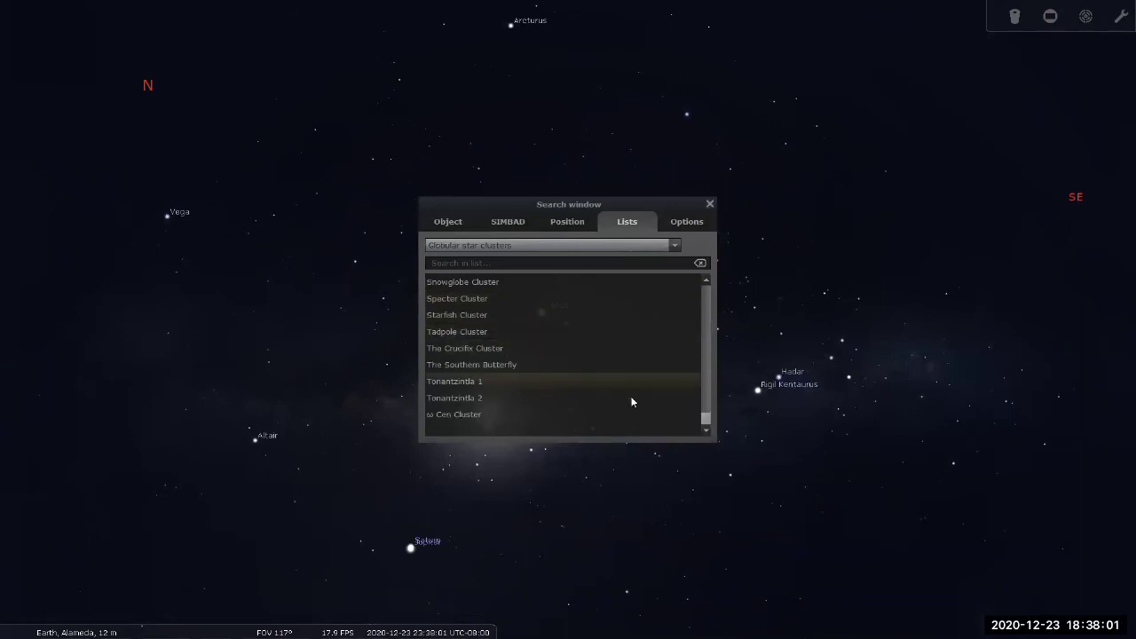
left_click_drag(707, 415, 708, 299)
left_click(707, 304)
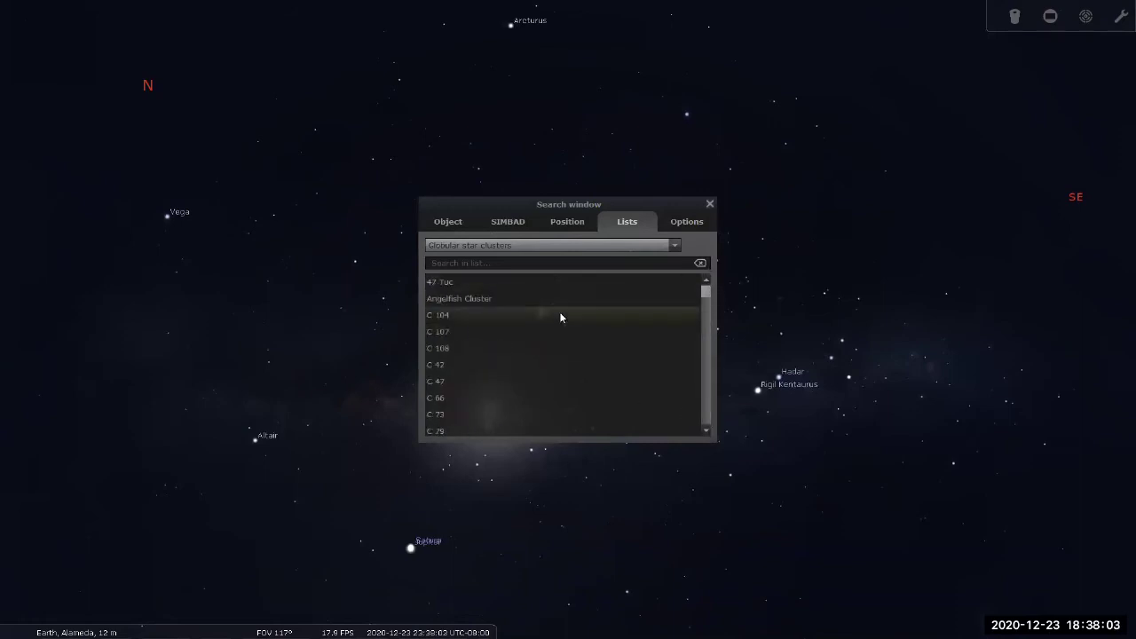
scroll(559, 312, "down", 4)
scroll(560, 314, "up", 3)
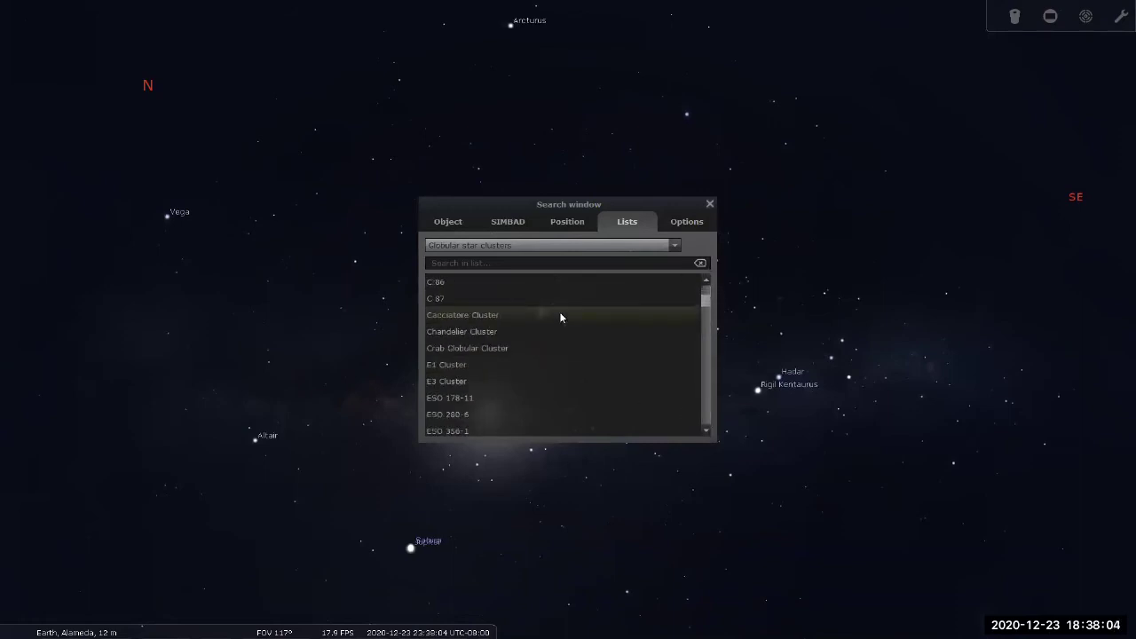
left_click(461, 348)
double_click(461, 348)
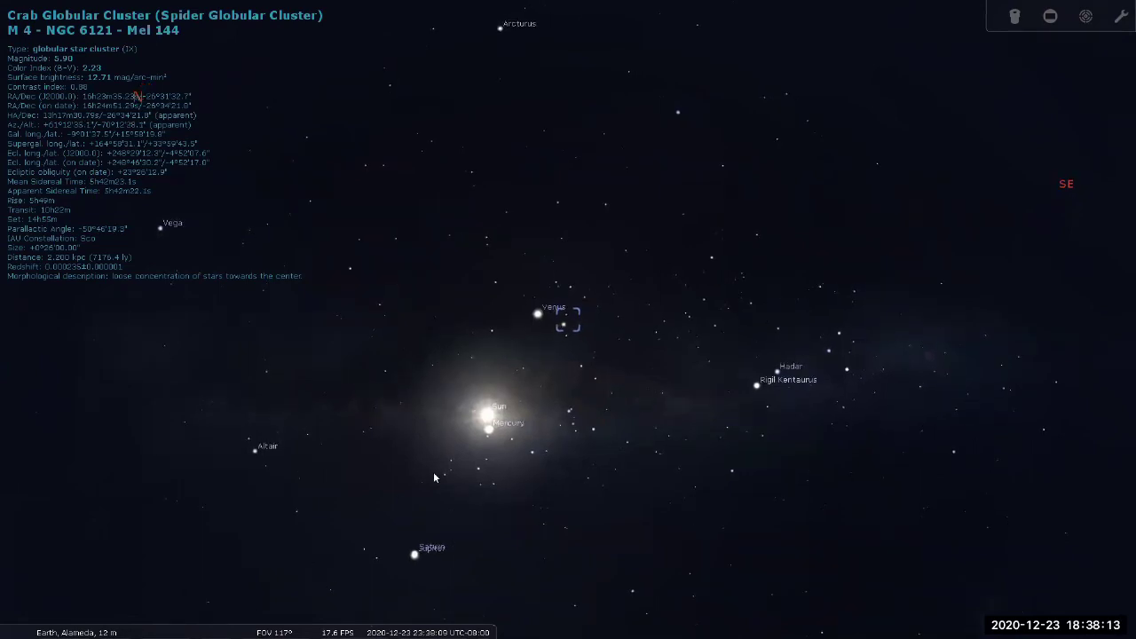
- Show the ground briefly and hide it again
mouse_move(225, 626)
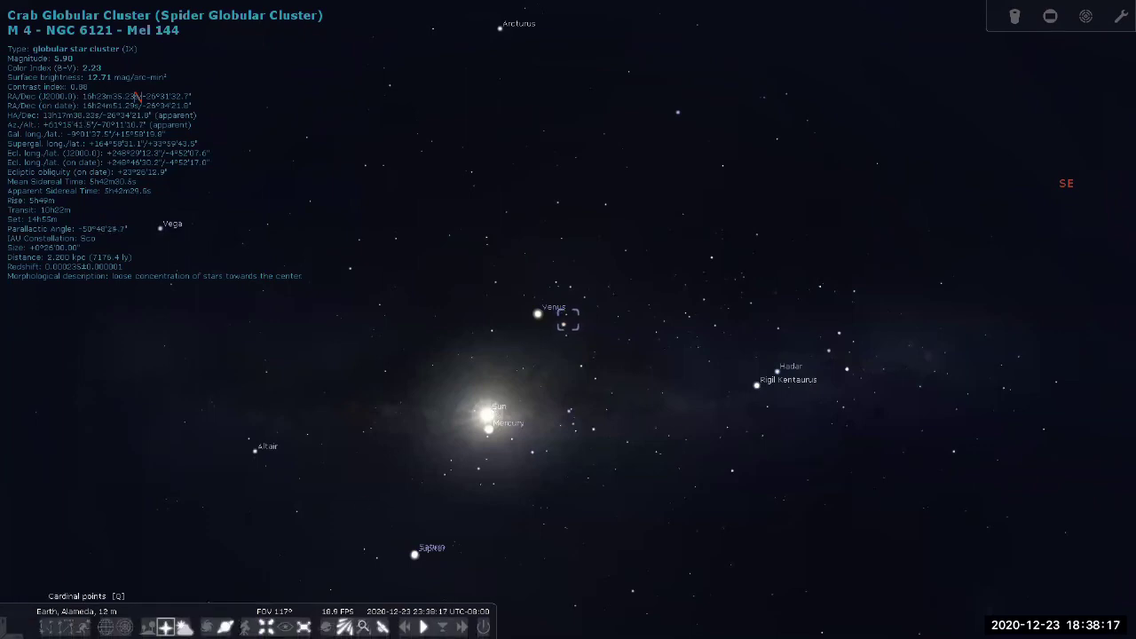
left_click(146, 627)
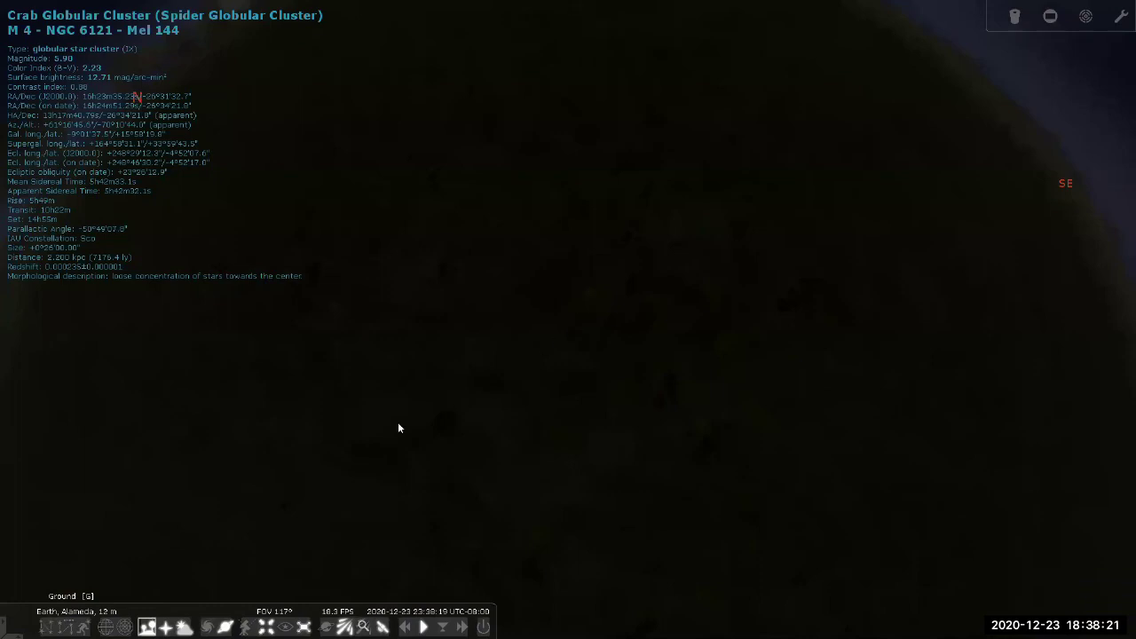
key("g")
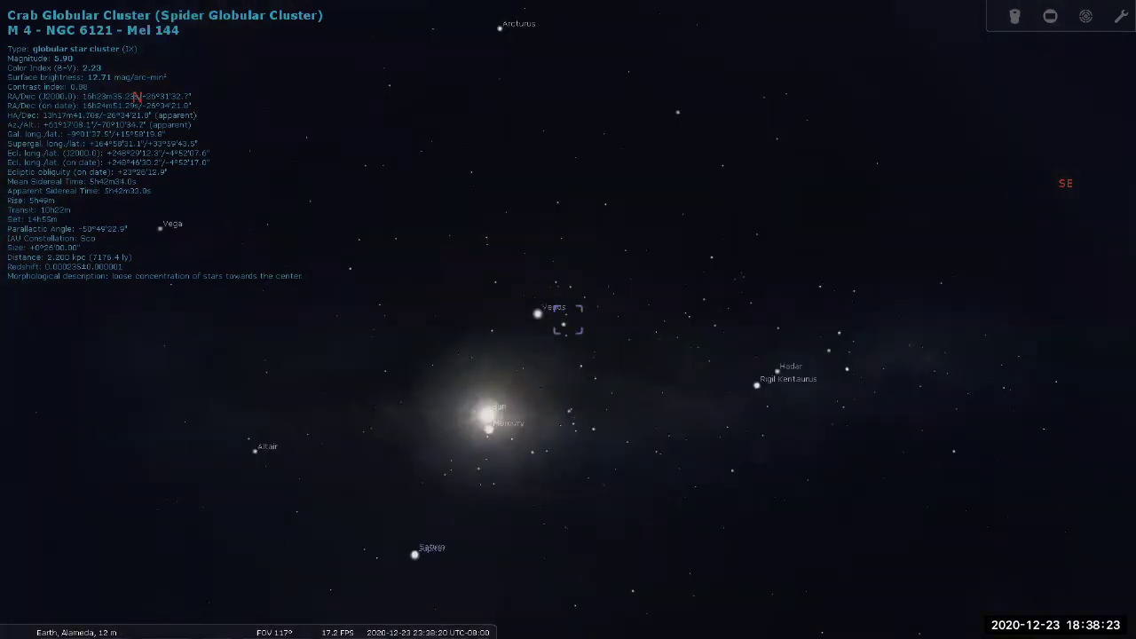
- Try out the constellation display options and turn the constellation lines and labels back off
mouse_move(84, 626)
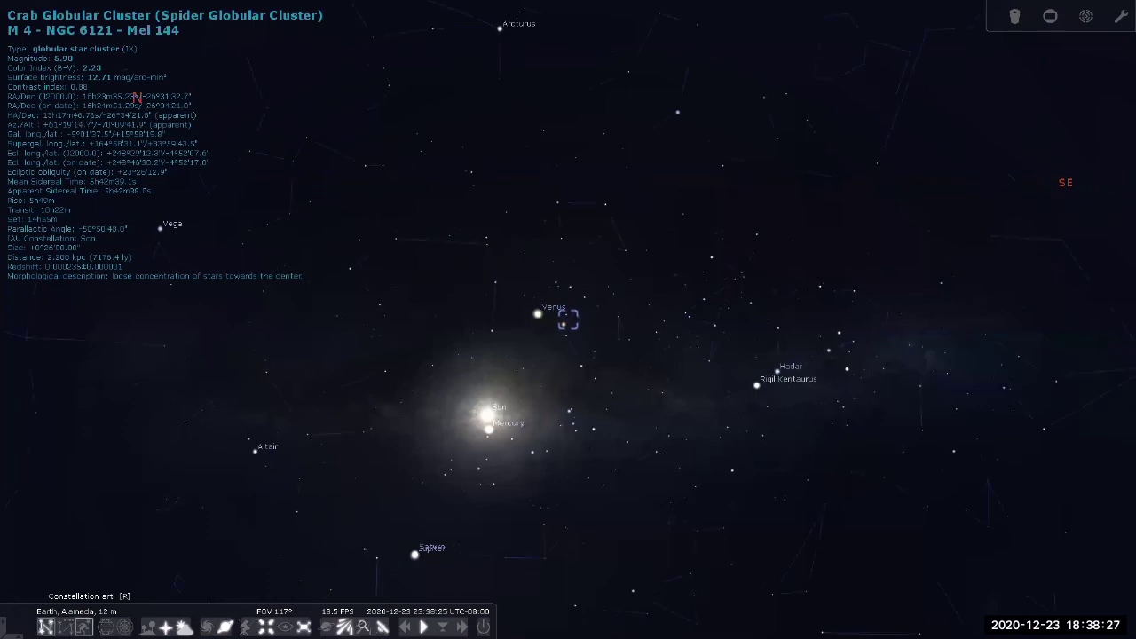
left_click(83, 626)
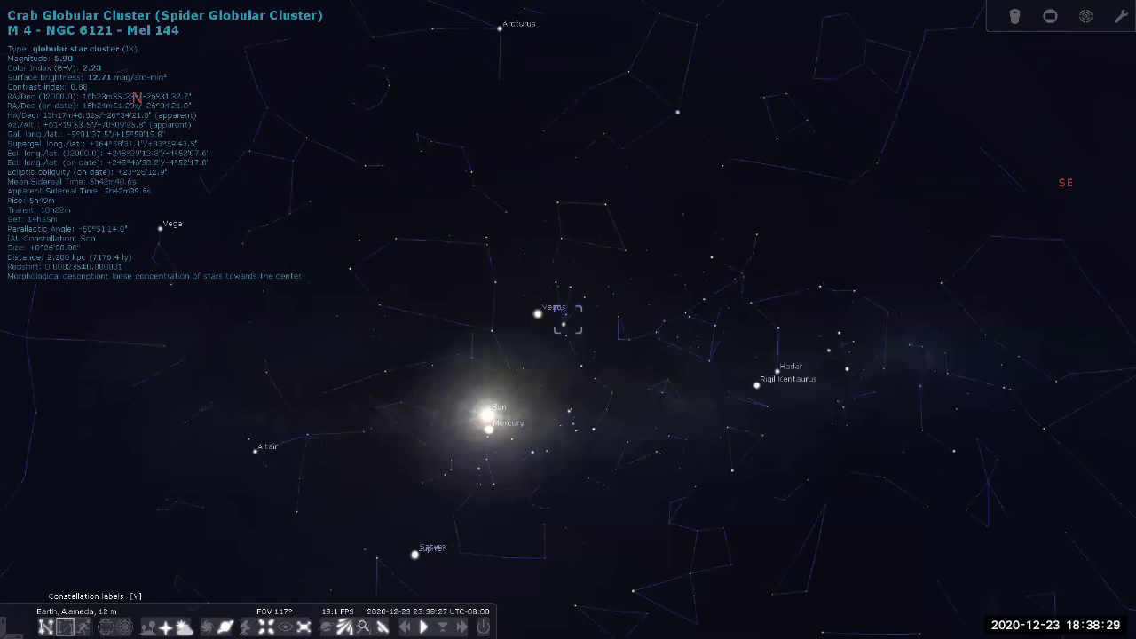
left_click(65, 627)
key("v")
key("c")
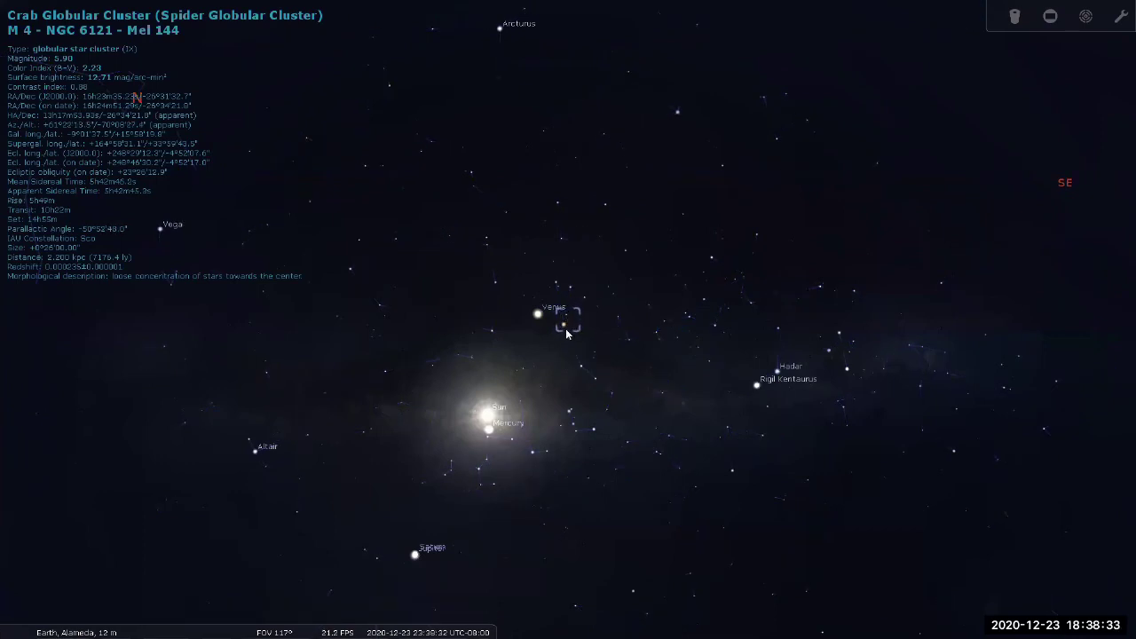
- Zoom in on the Crab Globular Cluster to a field of view of about 0.67° to examine its core
scroll(568, 334, "up", 2)
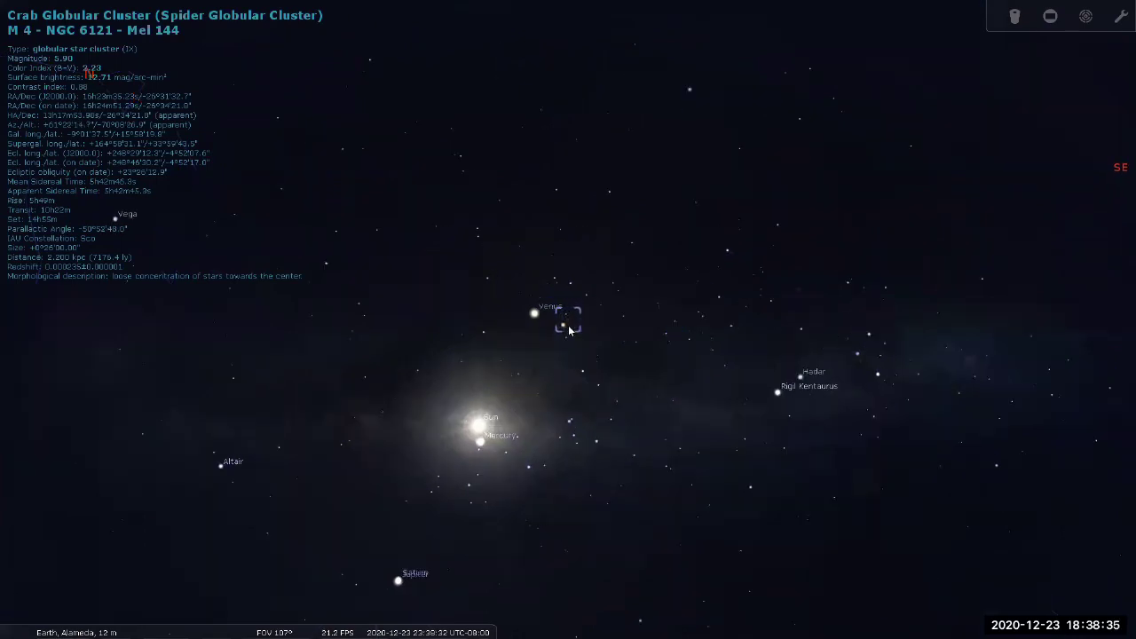
key("slash")
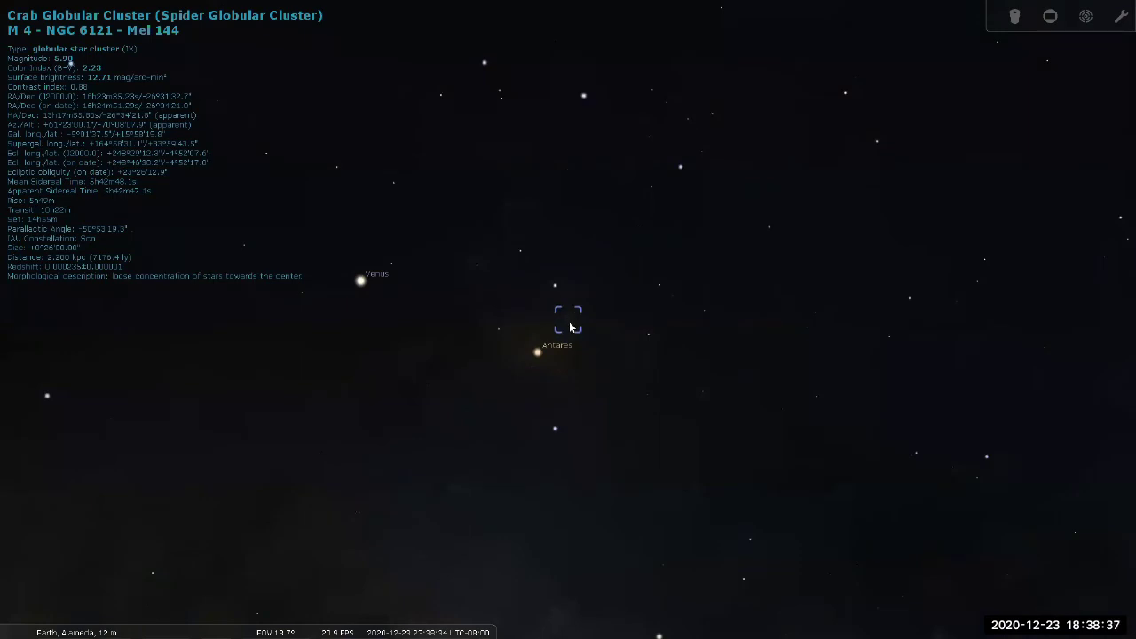
key("slash")
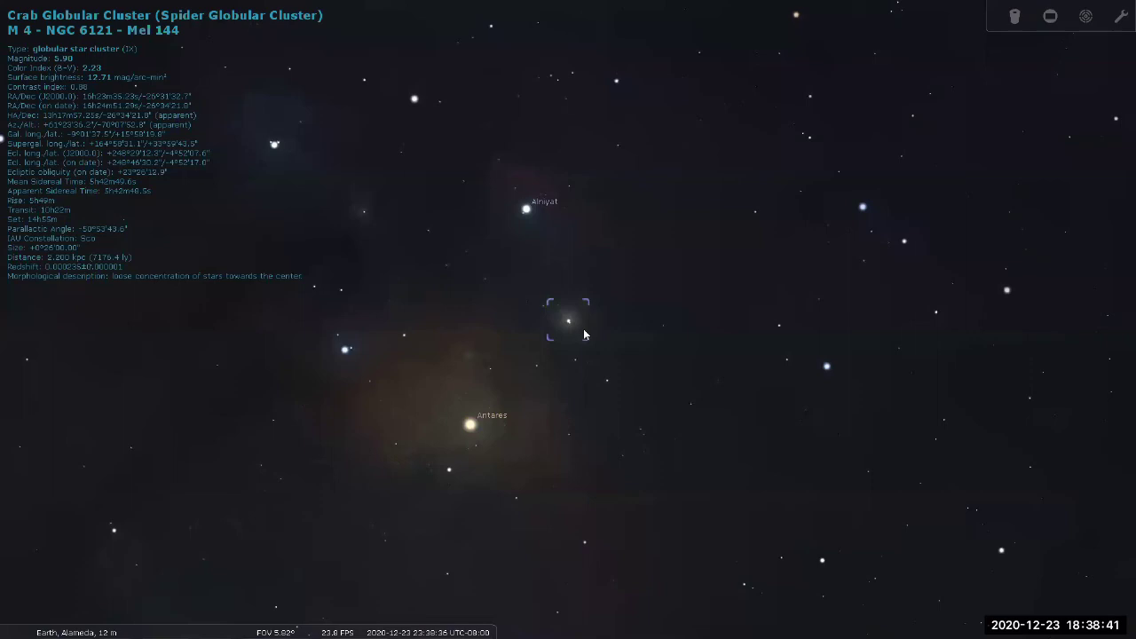
scroll(584, 330, "up", 2)
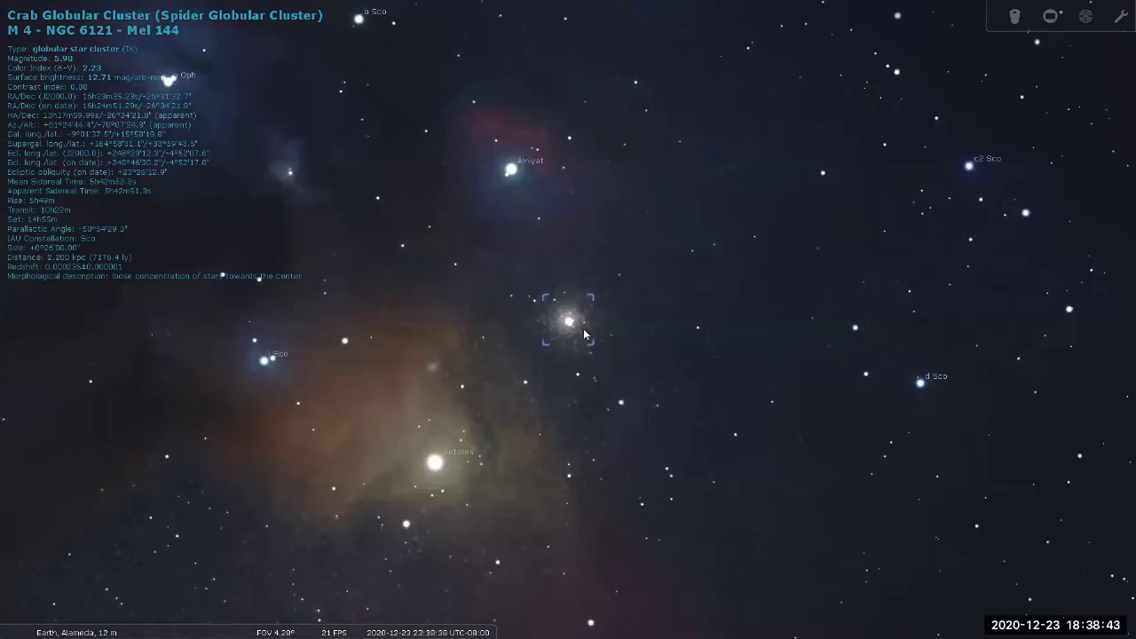
scroll(584, 334, "up", 3)
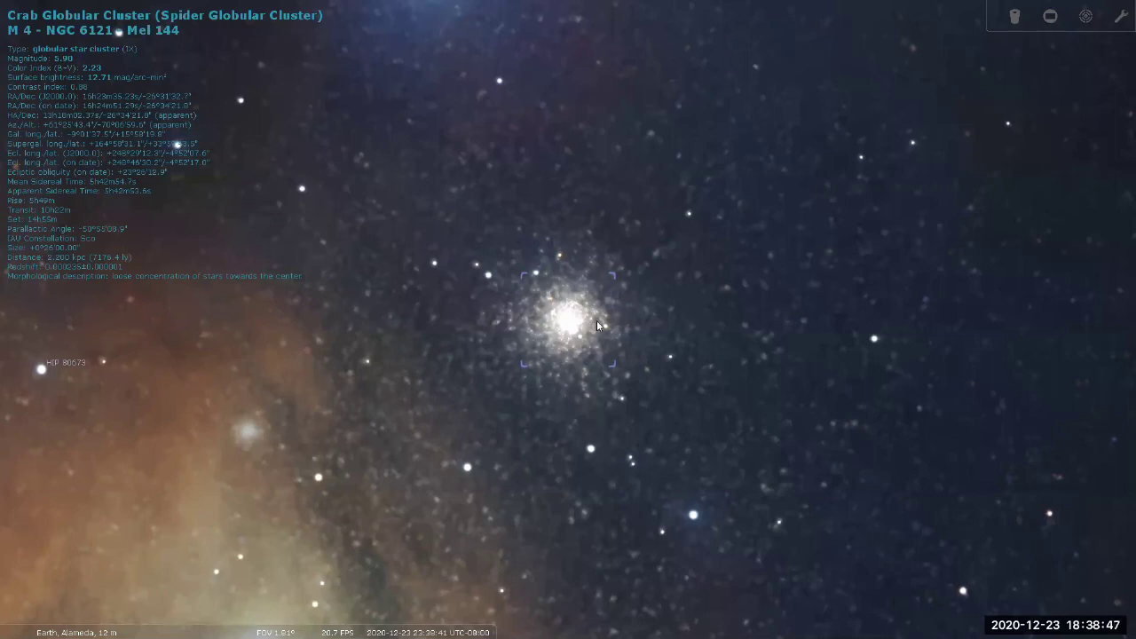
scroll(596, 328, "up", 2)
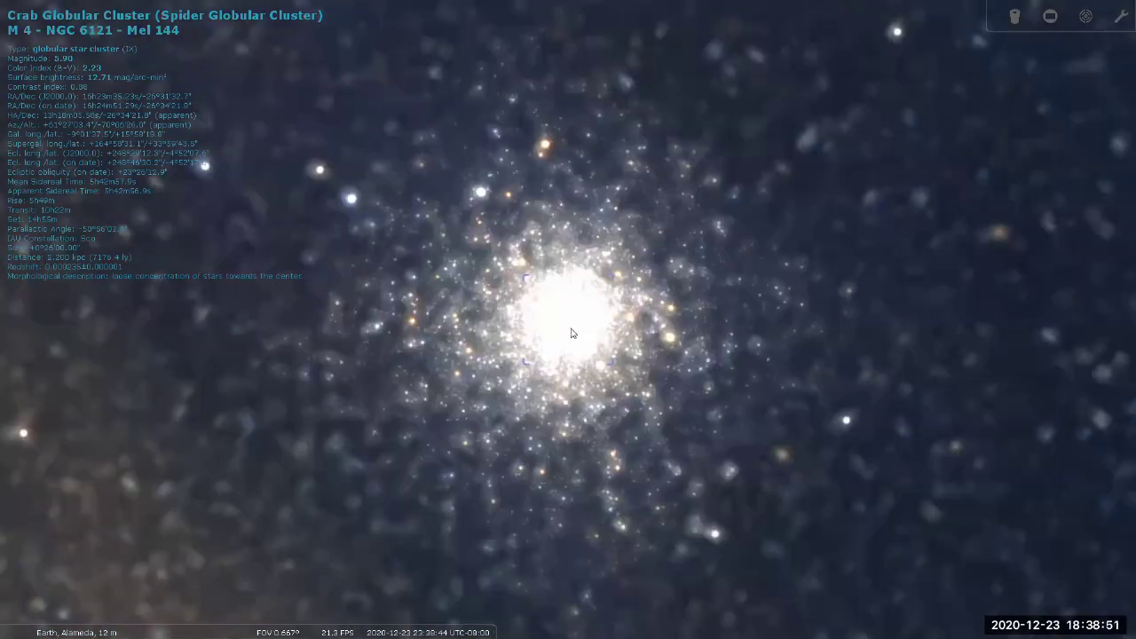
- Zoom back out from the cluster to a field of view of about 9.6° and clear the selection
scroll(572, 328, "down", 1)
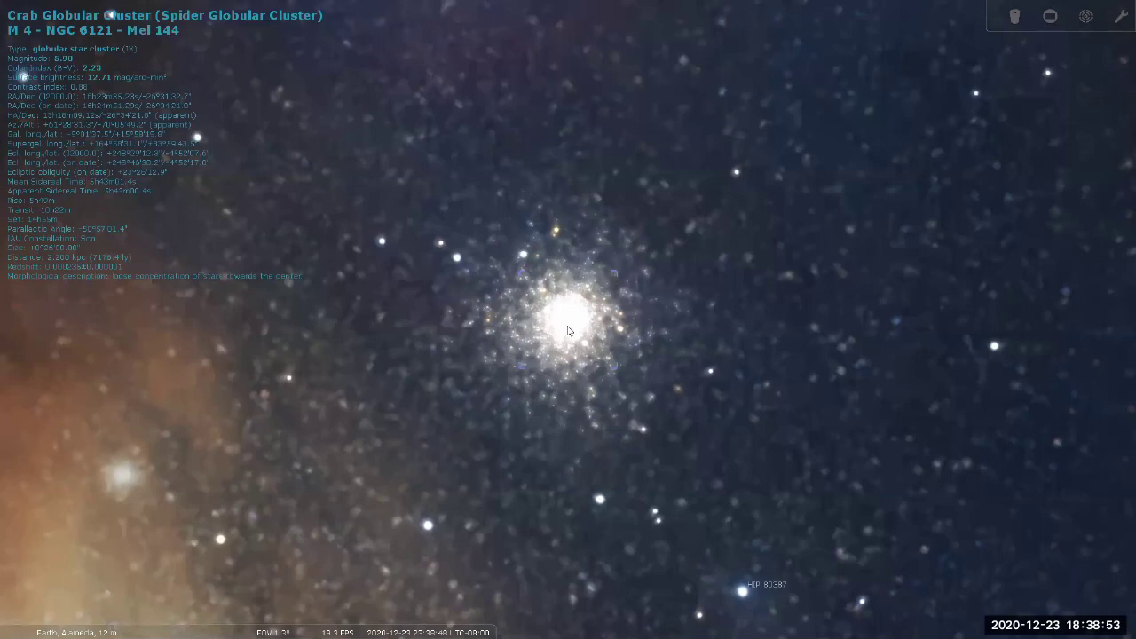
scroll(569, 331, "down", 1)
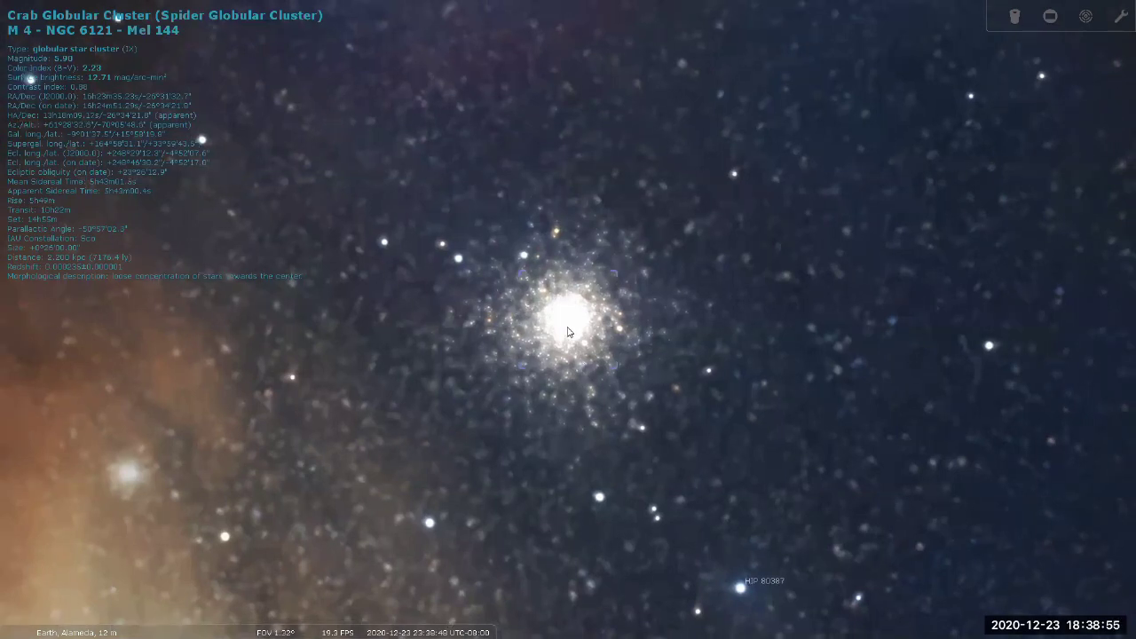
scroll(449, 330, "down", 1)
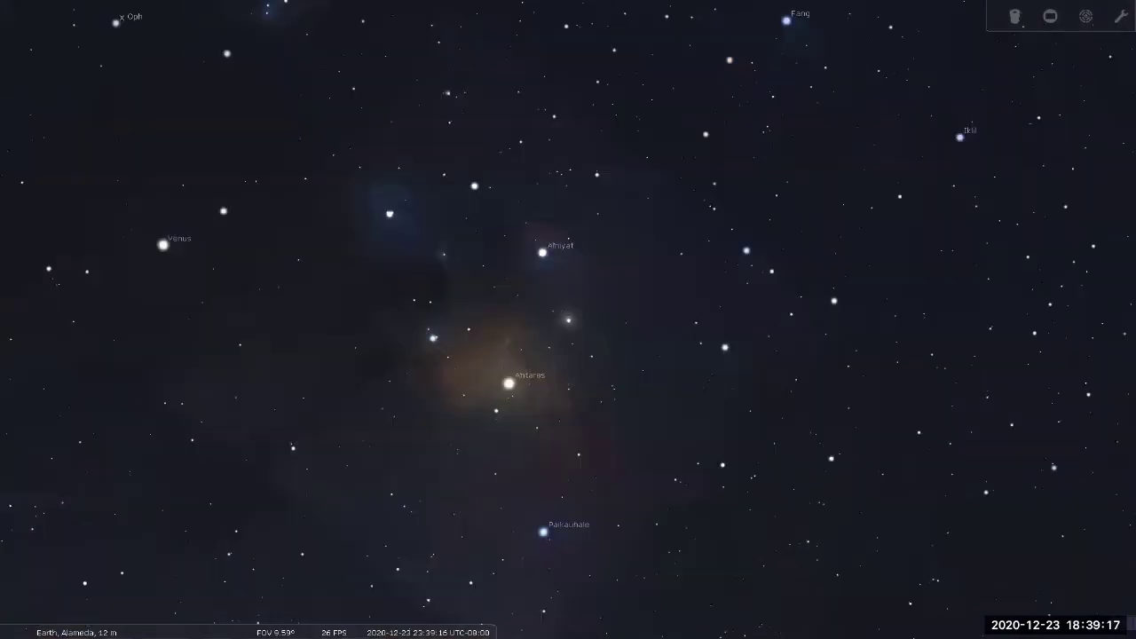
- Show the constellation lines and widen the field of view around Antares to about 18.7°
mouse_move(83, 627)
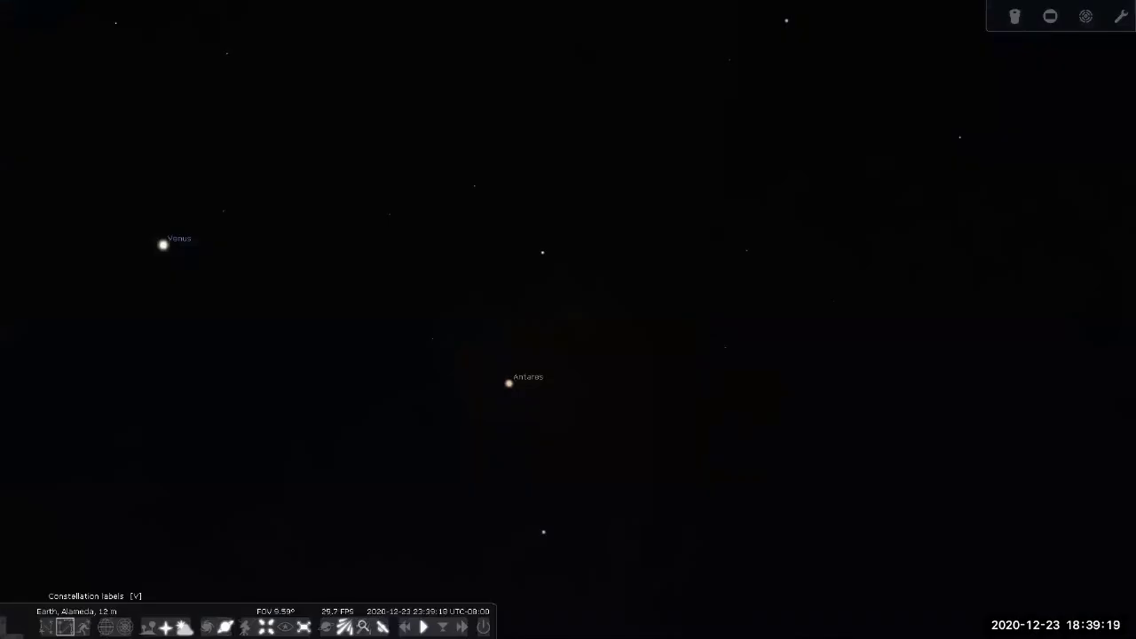
left_click(46, 627)
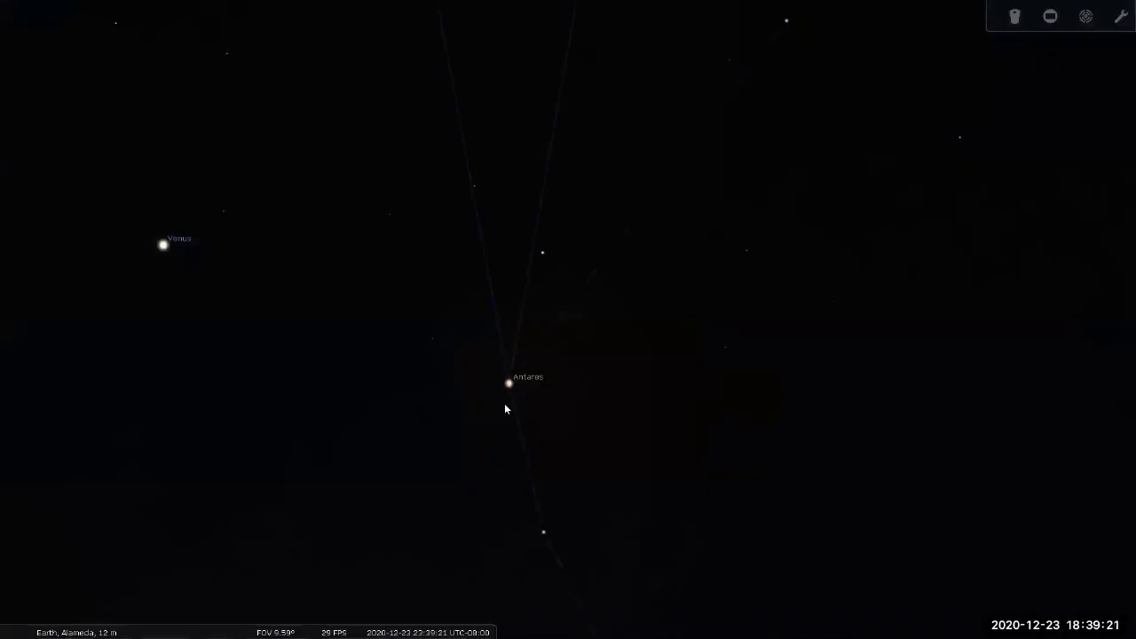
scroll(524, 383, "down", 1)
scroll(528, 373, "down", 3)
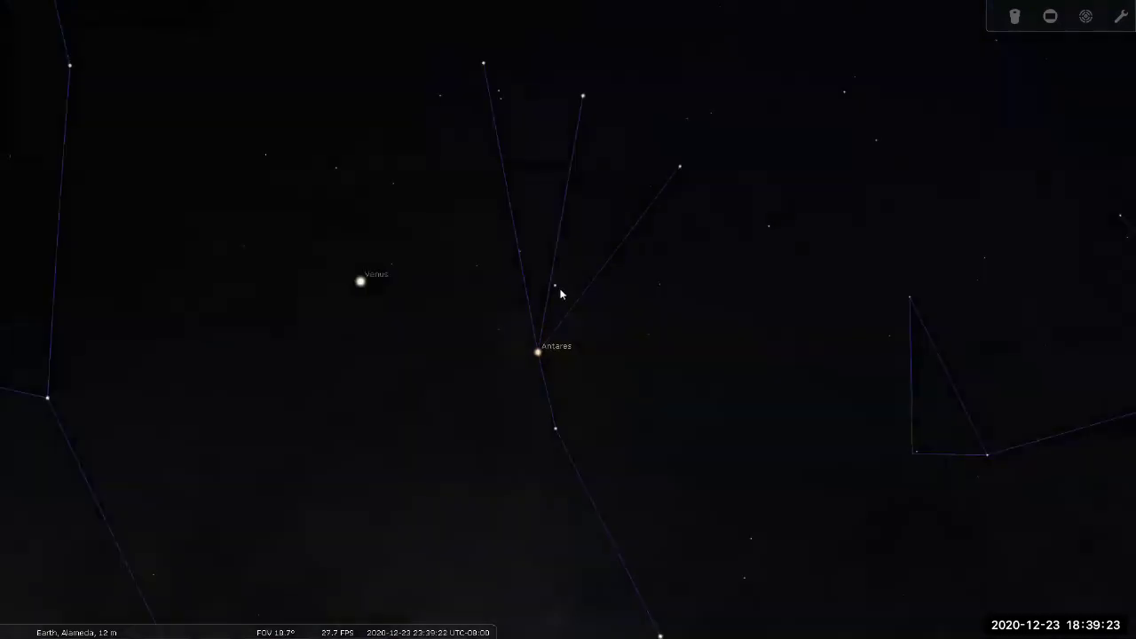
- Widen the field of view to 60° to show Scorpius among its neighbouring constellations and try to select Antares
scroll(573, 355, "down", 2)
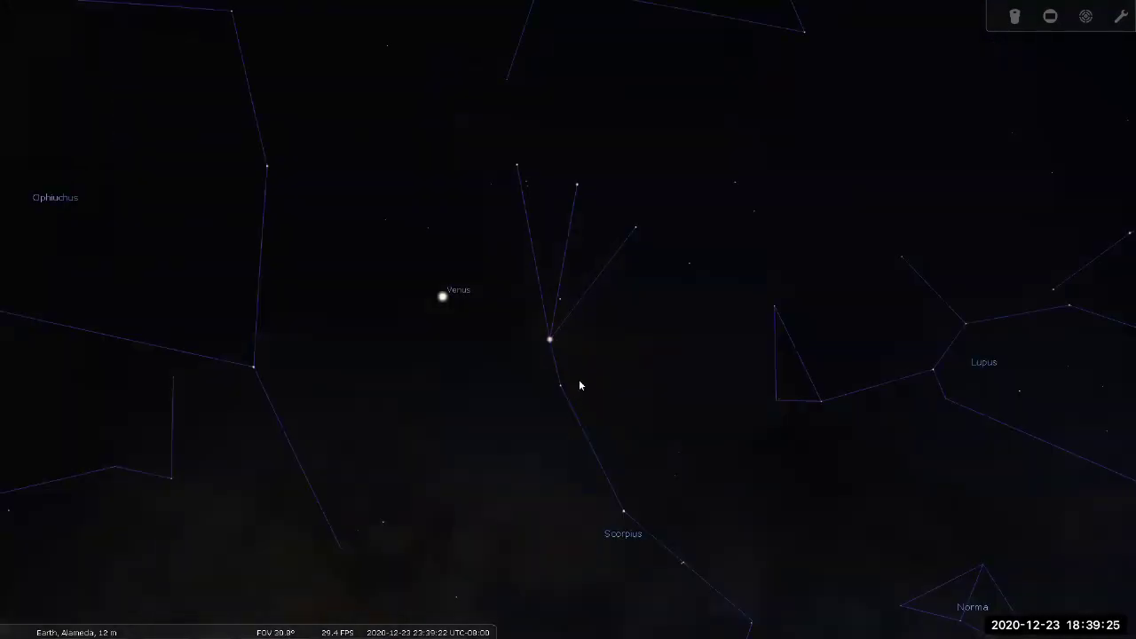
scroll(667, 530, "down", 3)
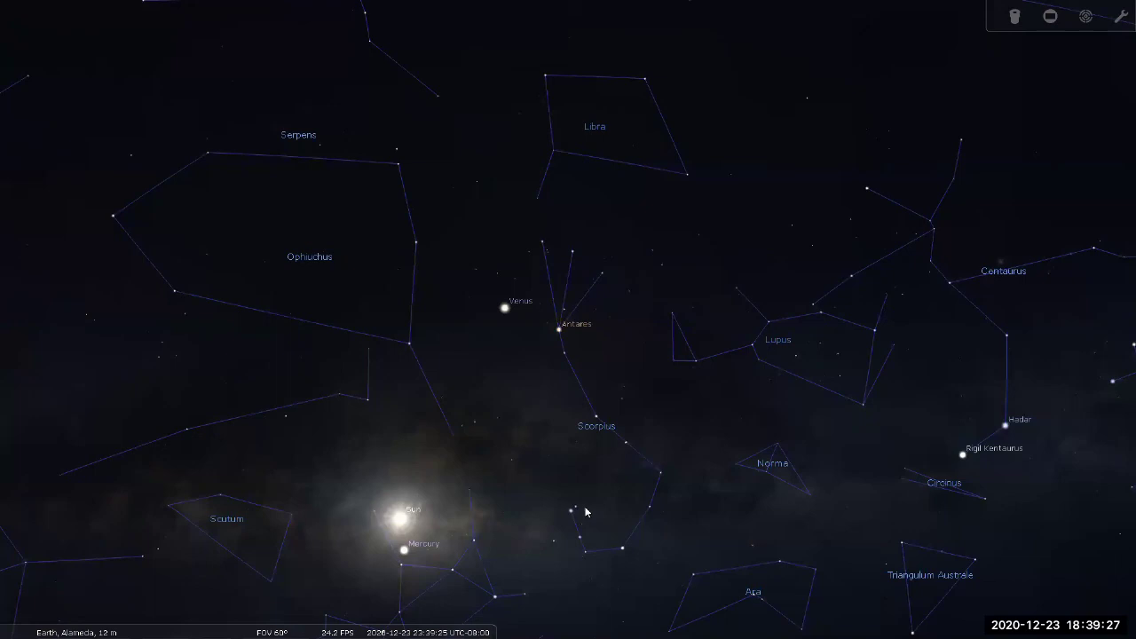
left_click(561, 331)
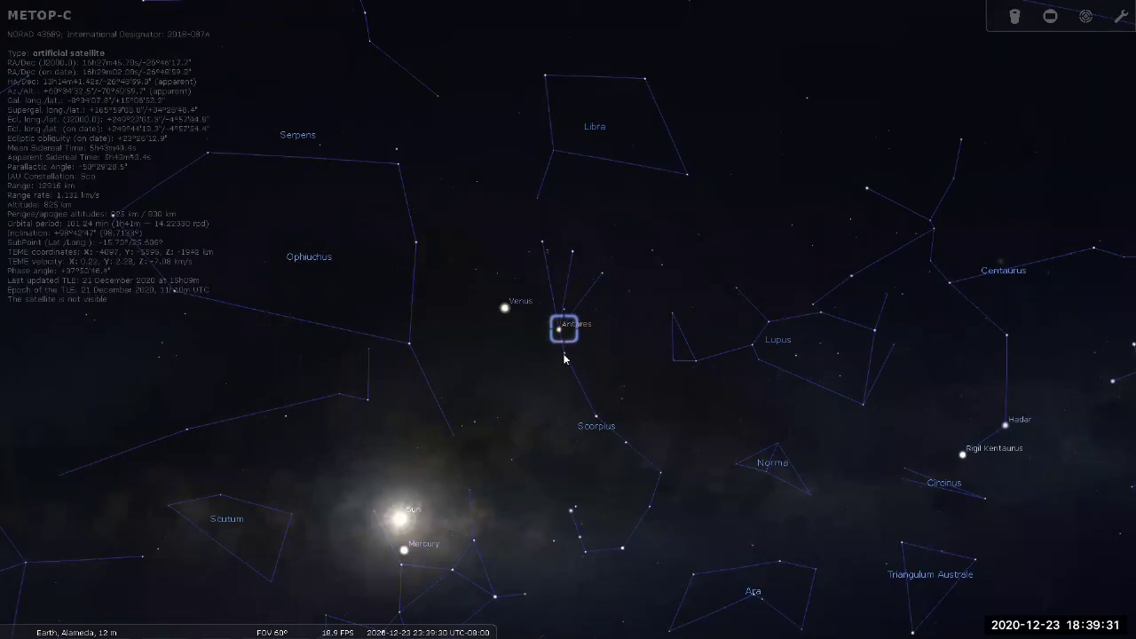
left_click(564, 358)
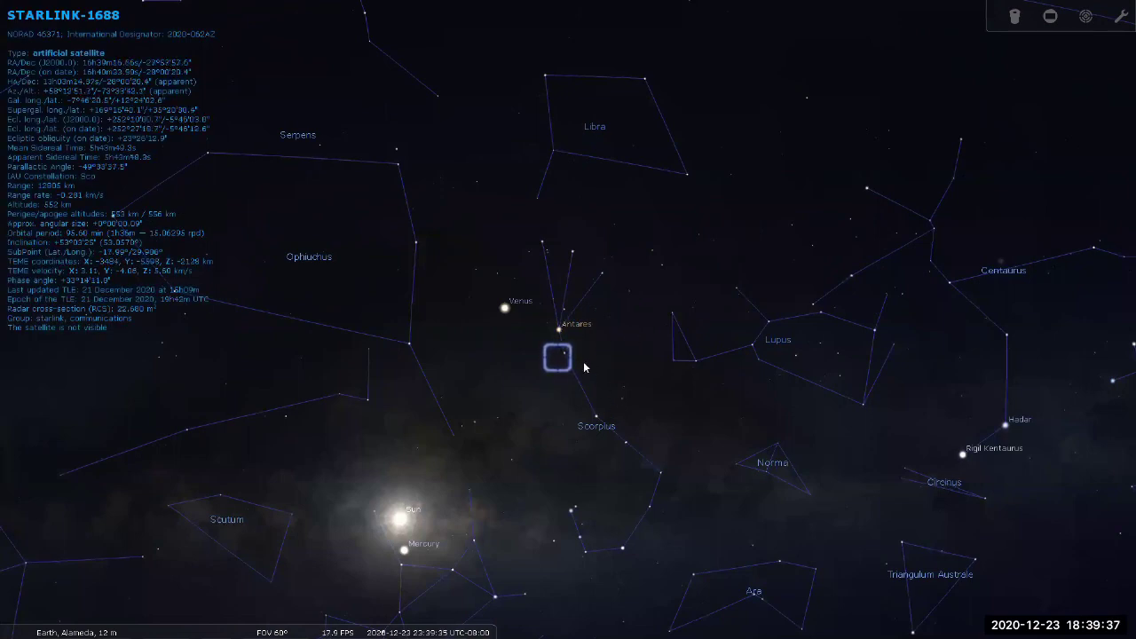
right_click(552, 345)
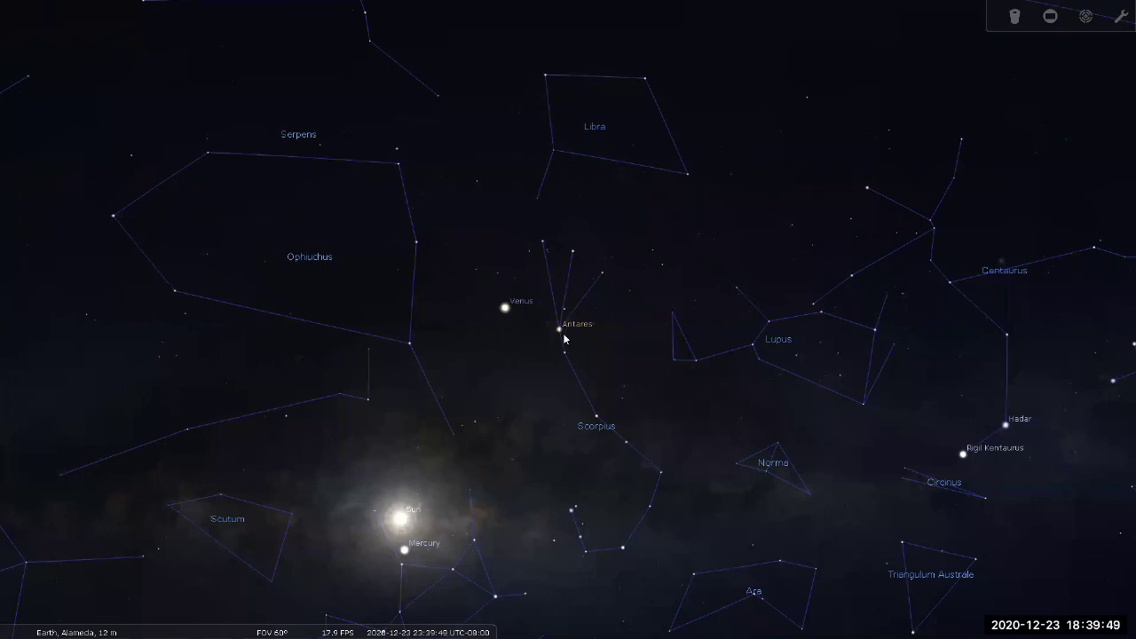
- Zoom in on the globular cluster beside Antares to a field of view of about 4.6°
scroll(550, 333, "up", 2)
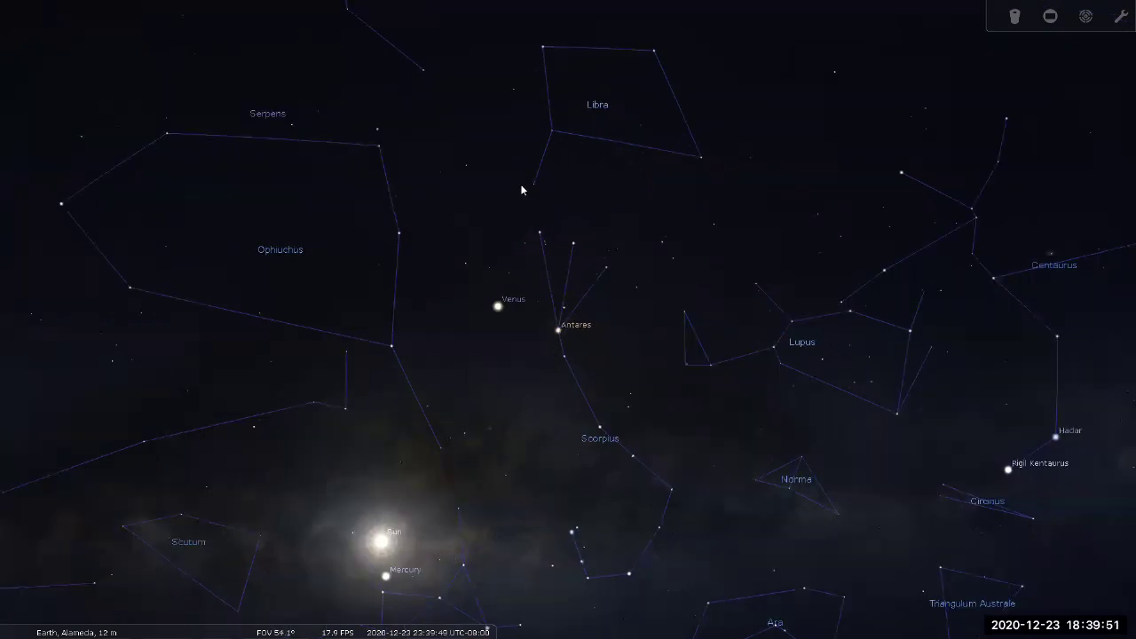
scroll(593, 329, "up", 4)
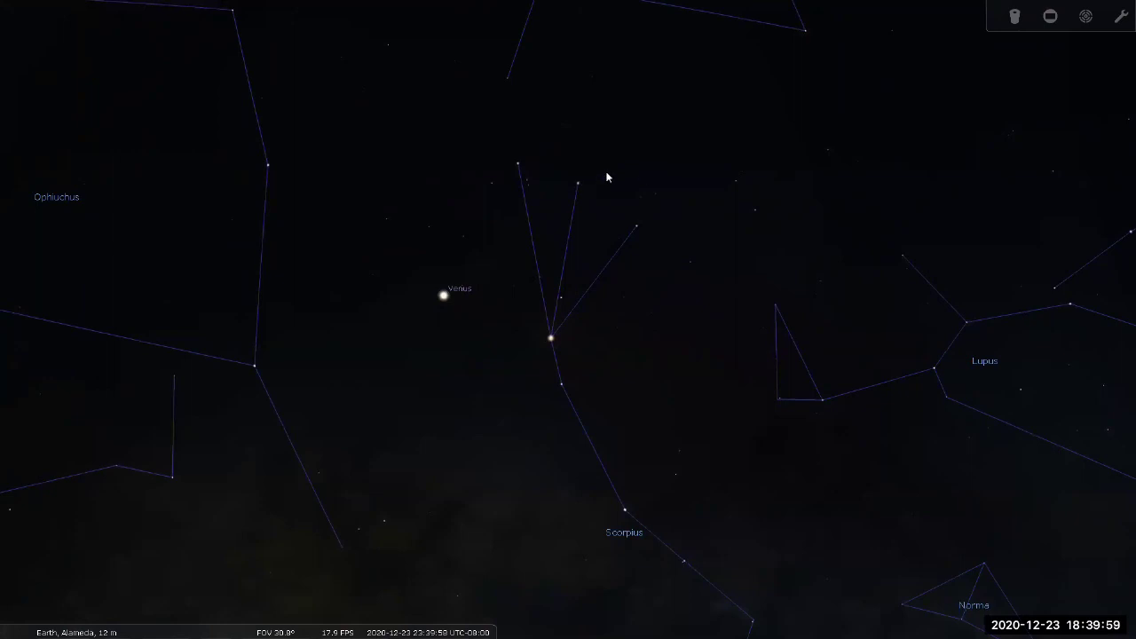
scroll(571, 323, "up", 2)
scroll(572, 323, "up", 2)
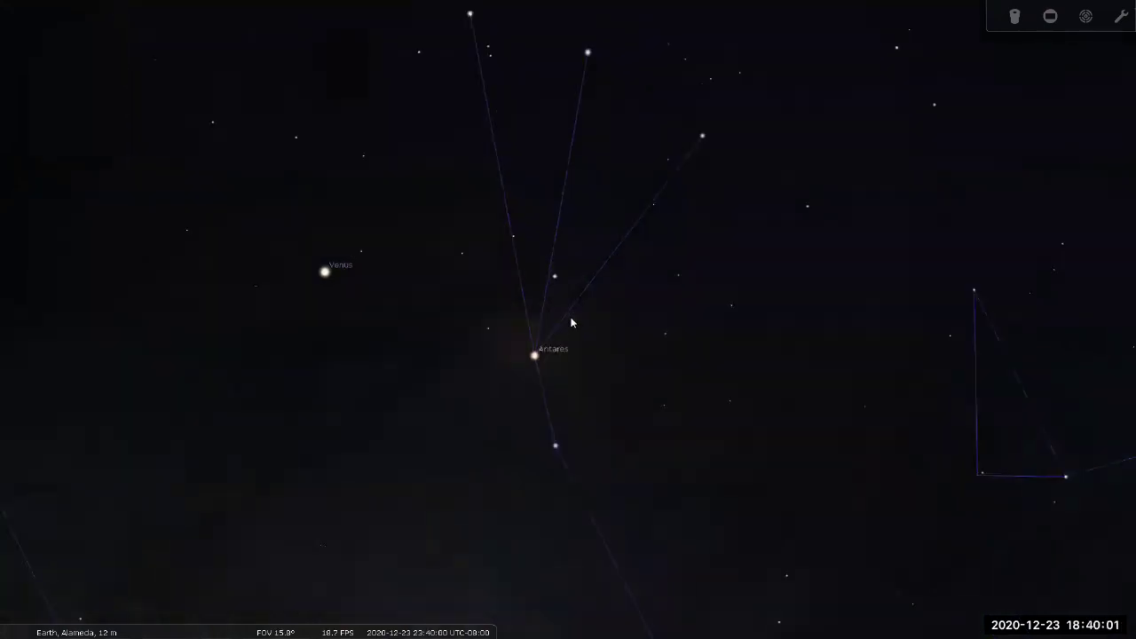
scroll(573, 323, "up", 2)
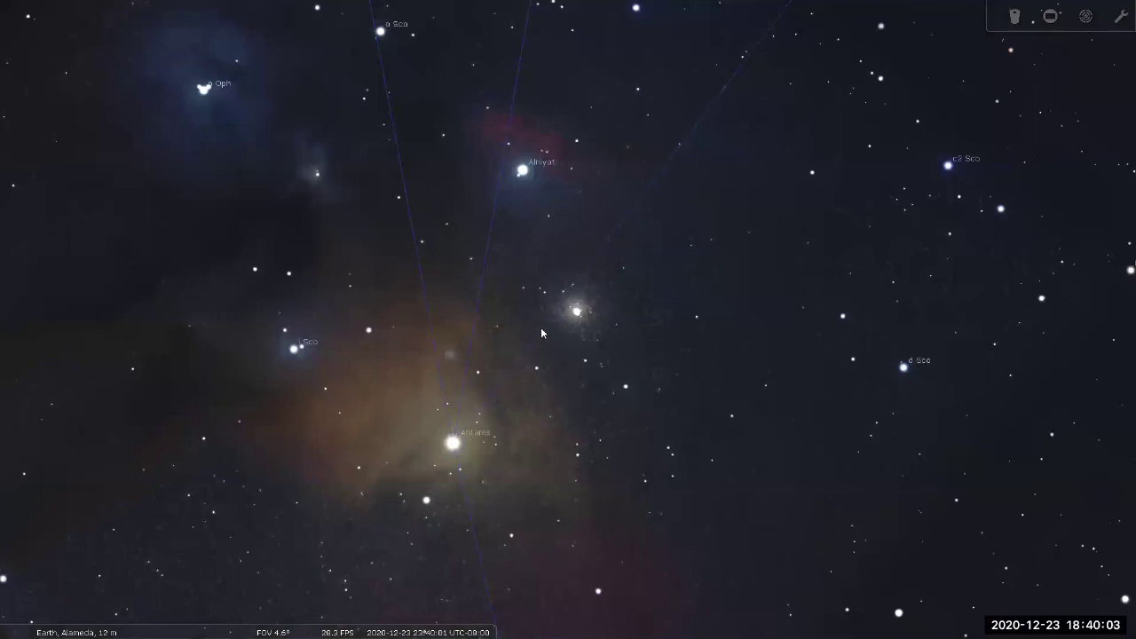